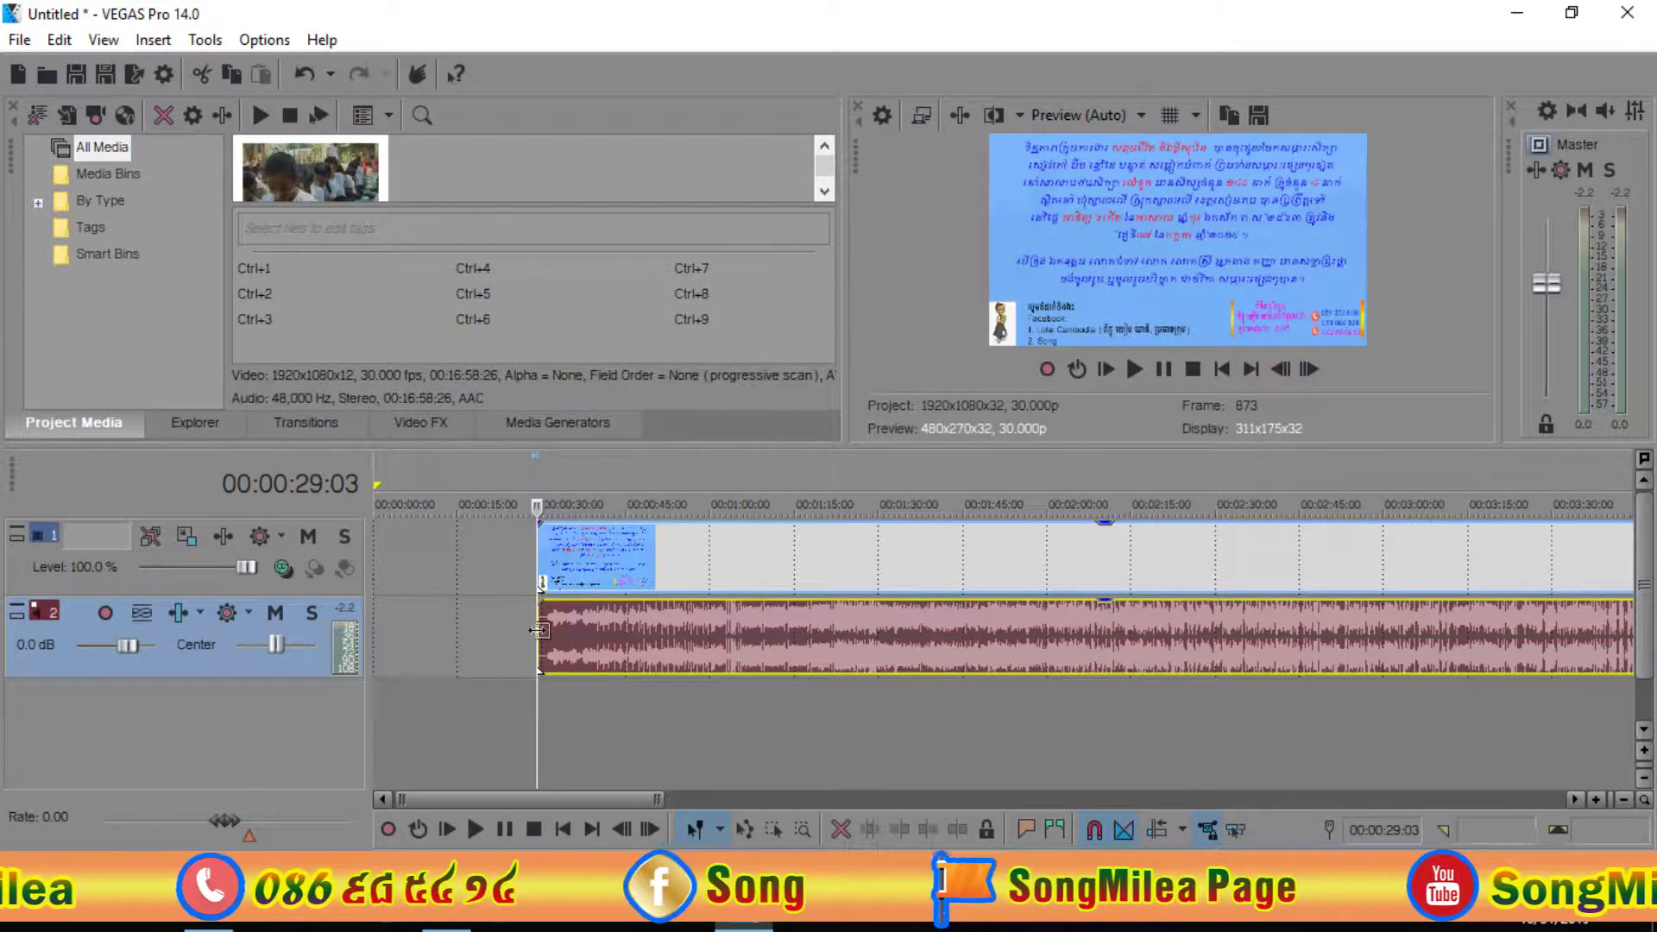
Delete the existing video clip with its audio and remove both empty tracks to clear the timeline
{"action": "left_click", "coordinate": [650, 570]}
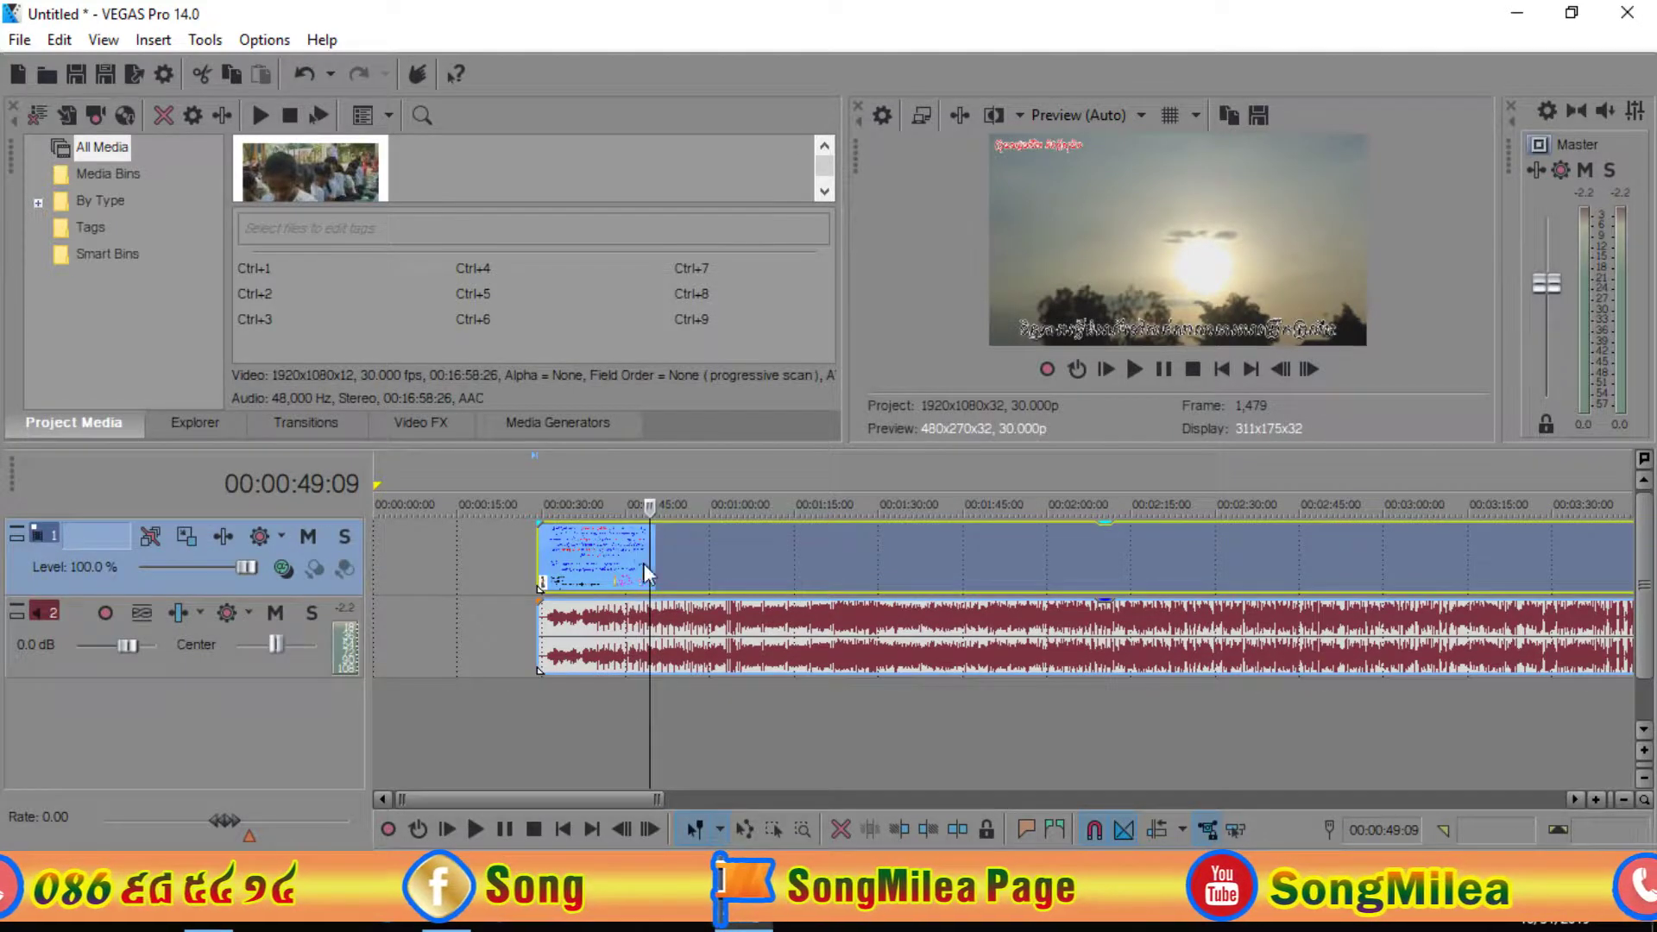
{"action": "key", "text": "Delete"}
{"action": "left_click", "coordinate": [442, 603]}
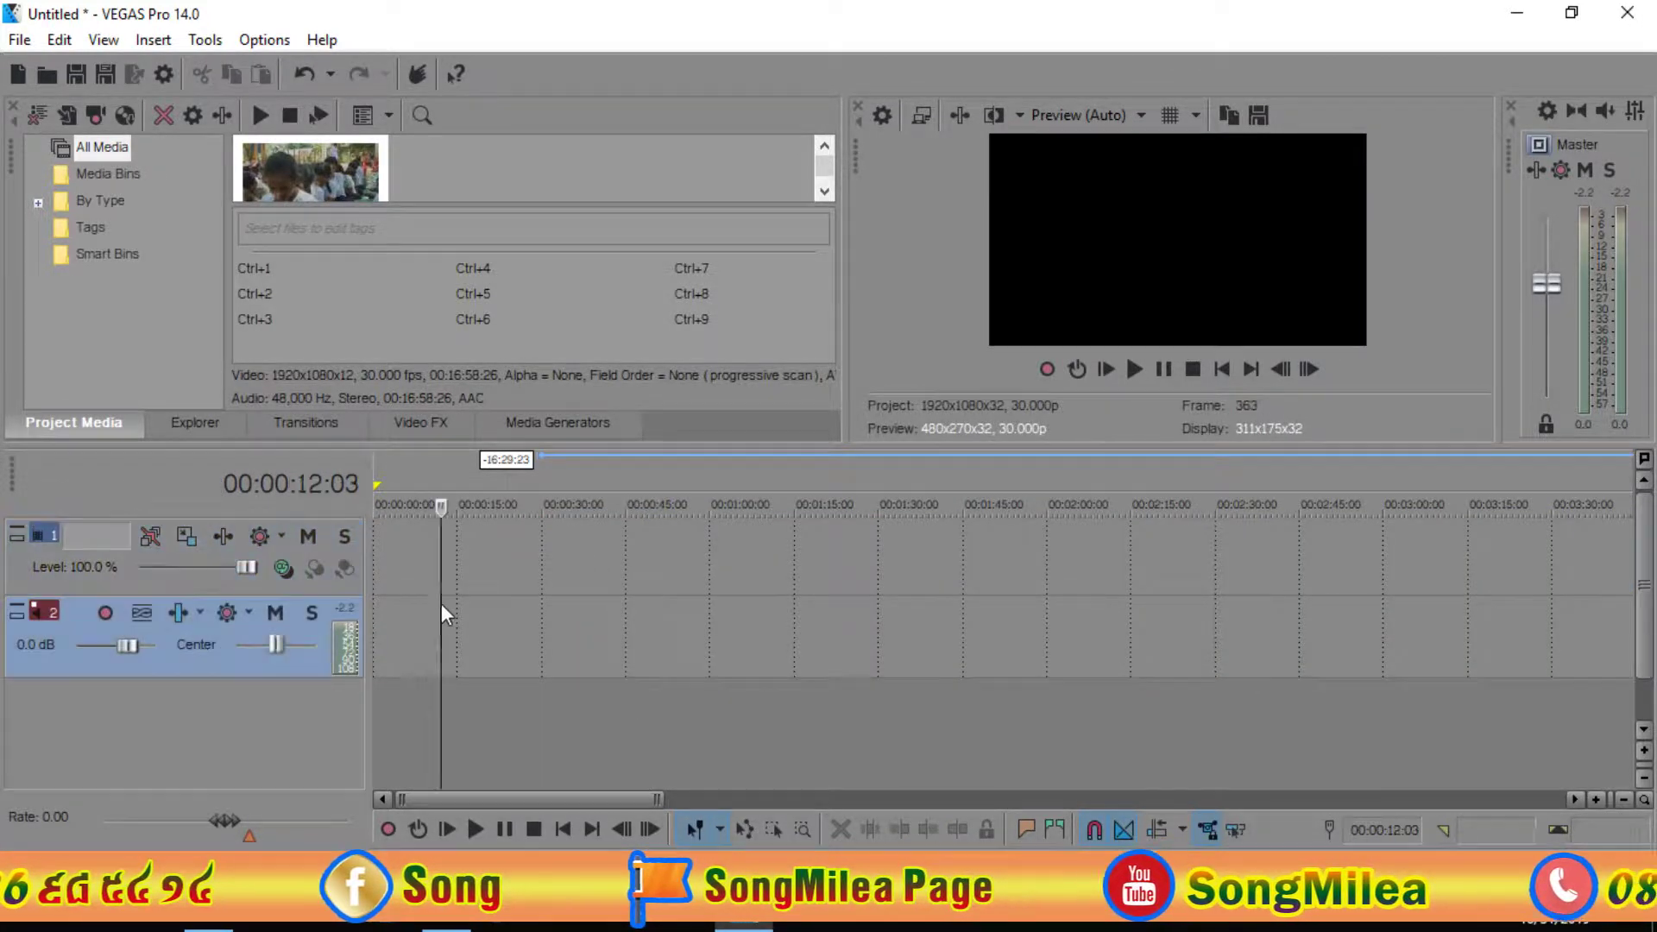
{"action": "left_click", "coordinate": [86, 541]}
{"action": "key", "text": "Delete"}
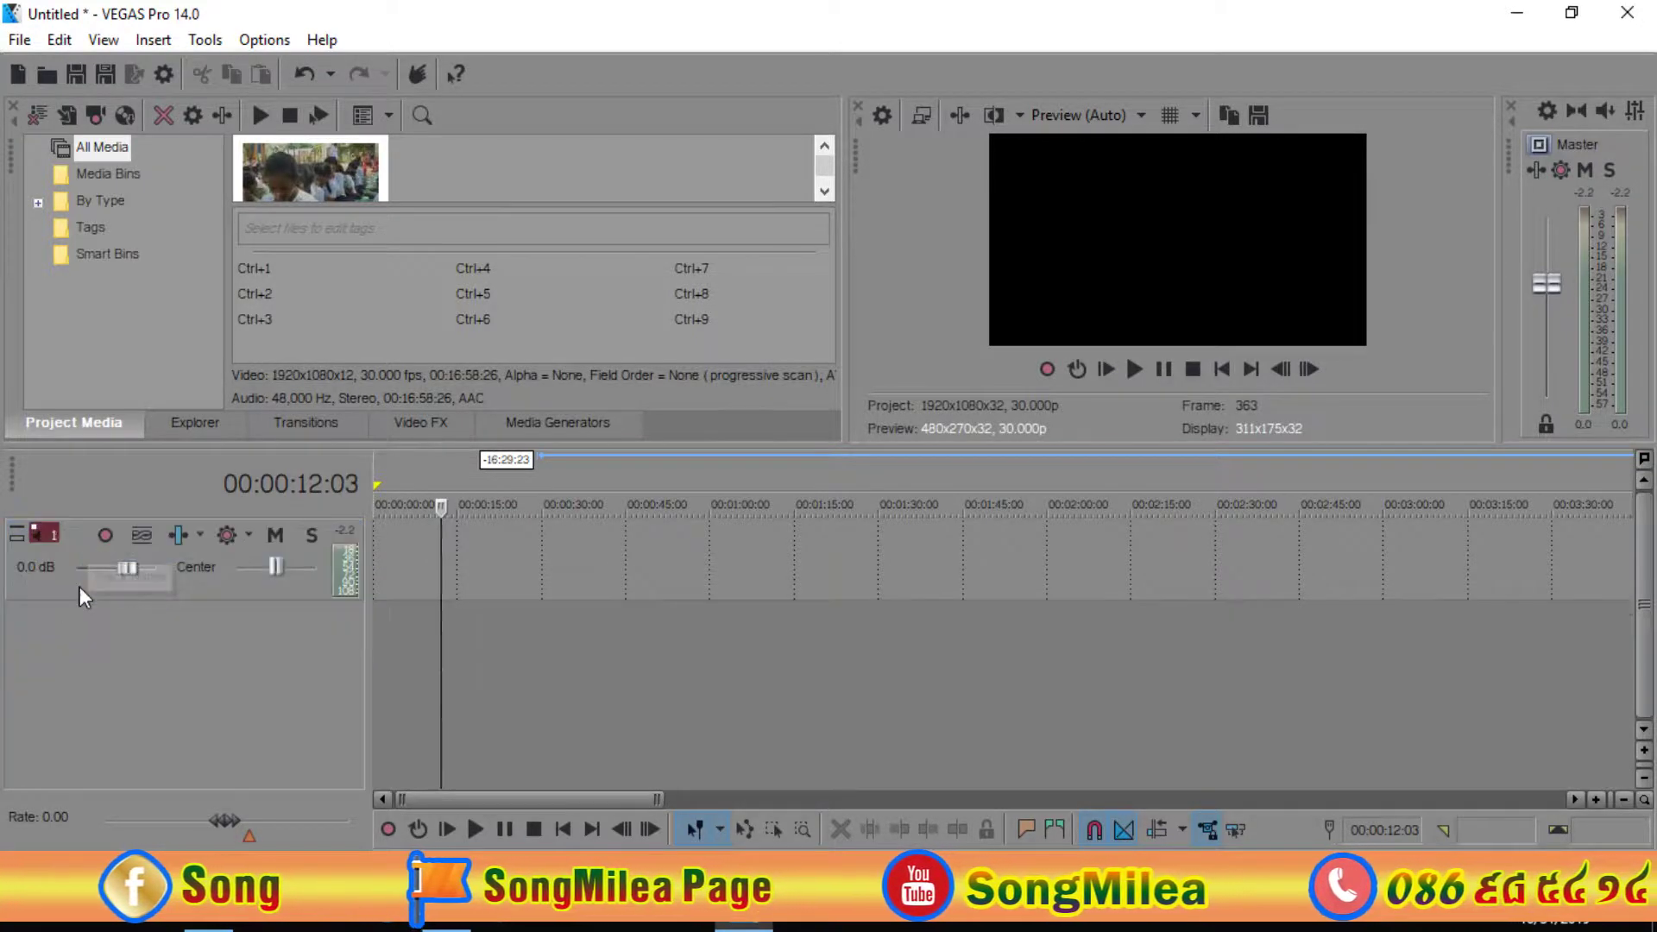
{"action": "left_click", "coordinate": [67, 542]}
{"action": "key", "text": "Delete"}
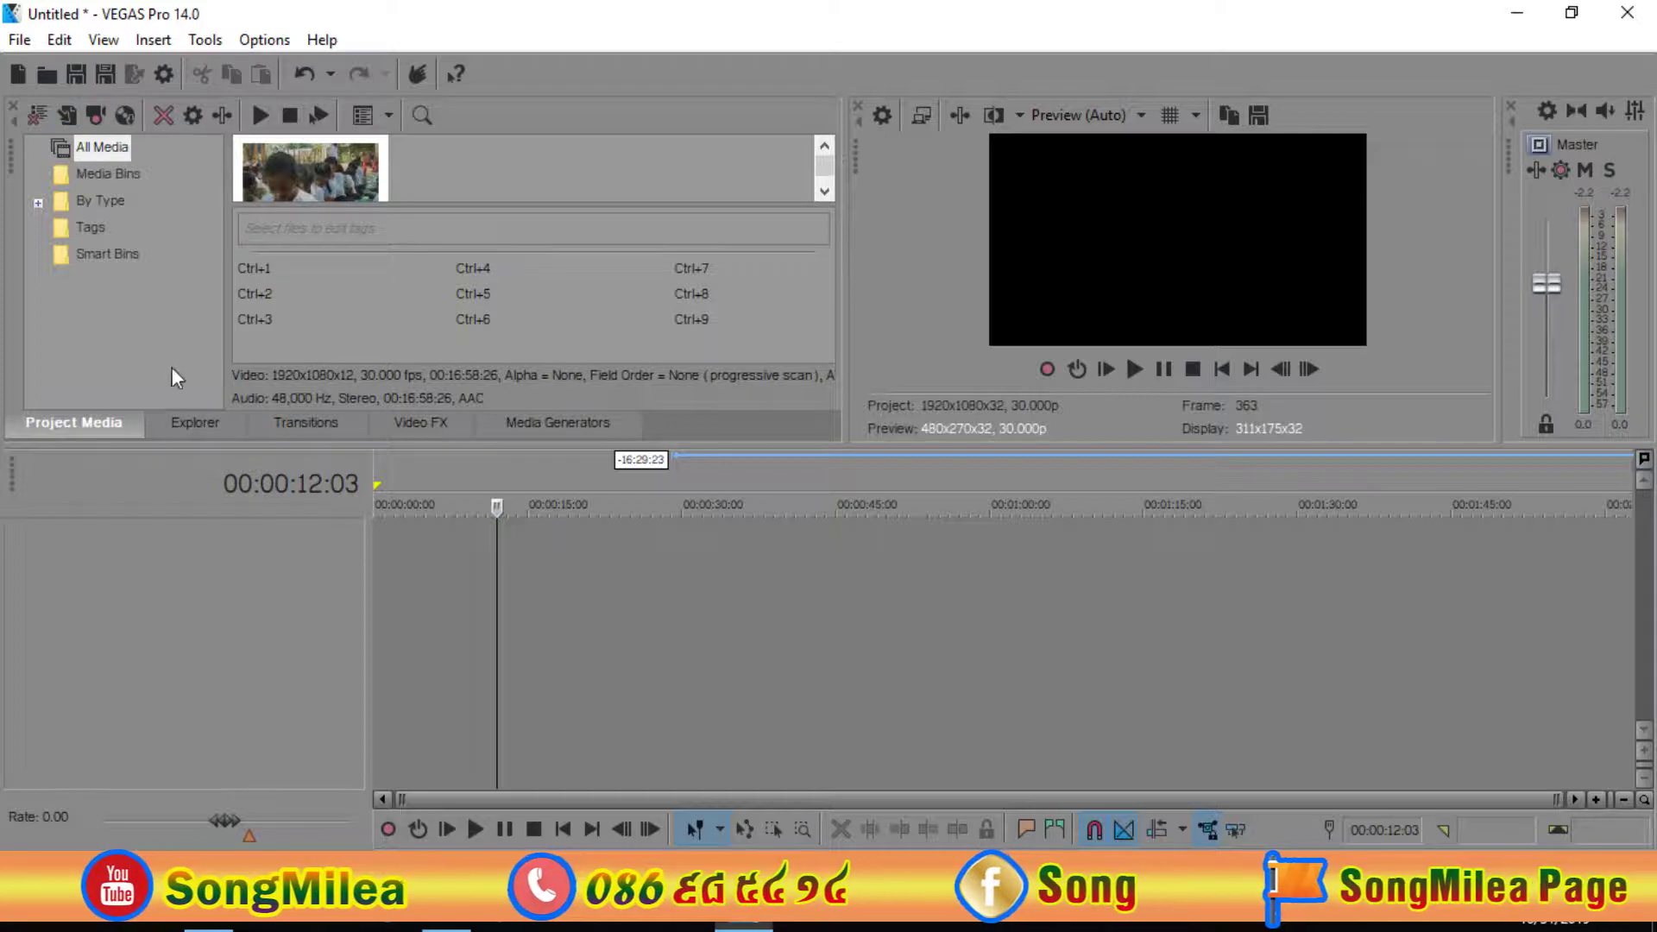
Browse the media explorer to C:\videos\Charity videos and add Charity 2.mp4 to the timeline
{"action": "left_click", "coordinate": [219, 425]}
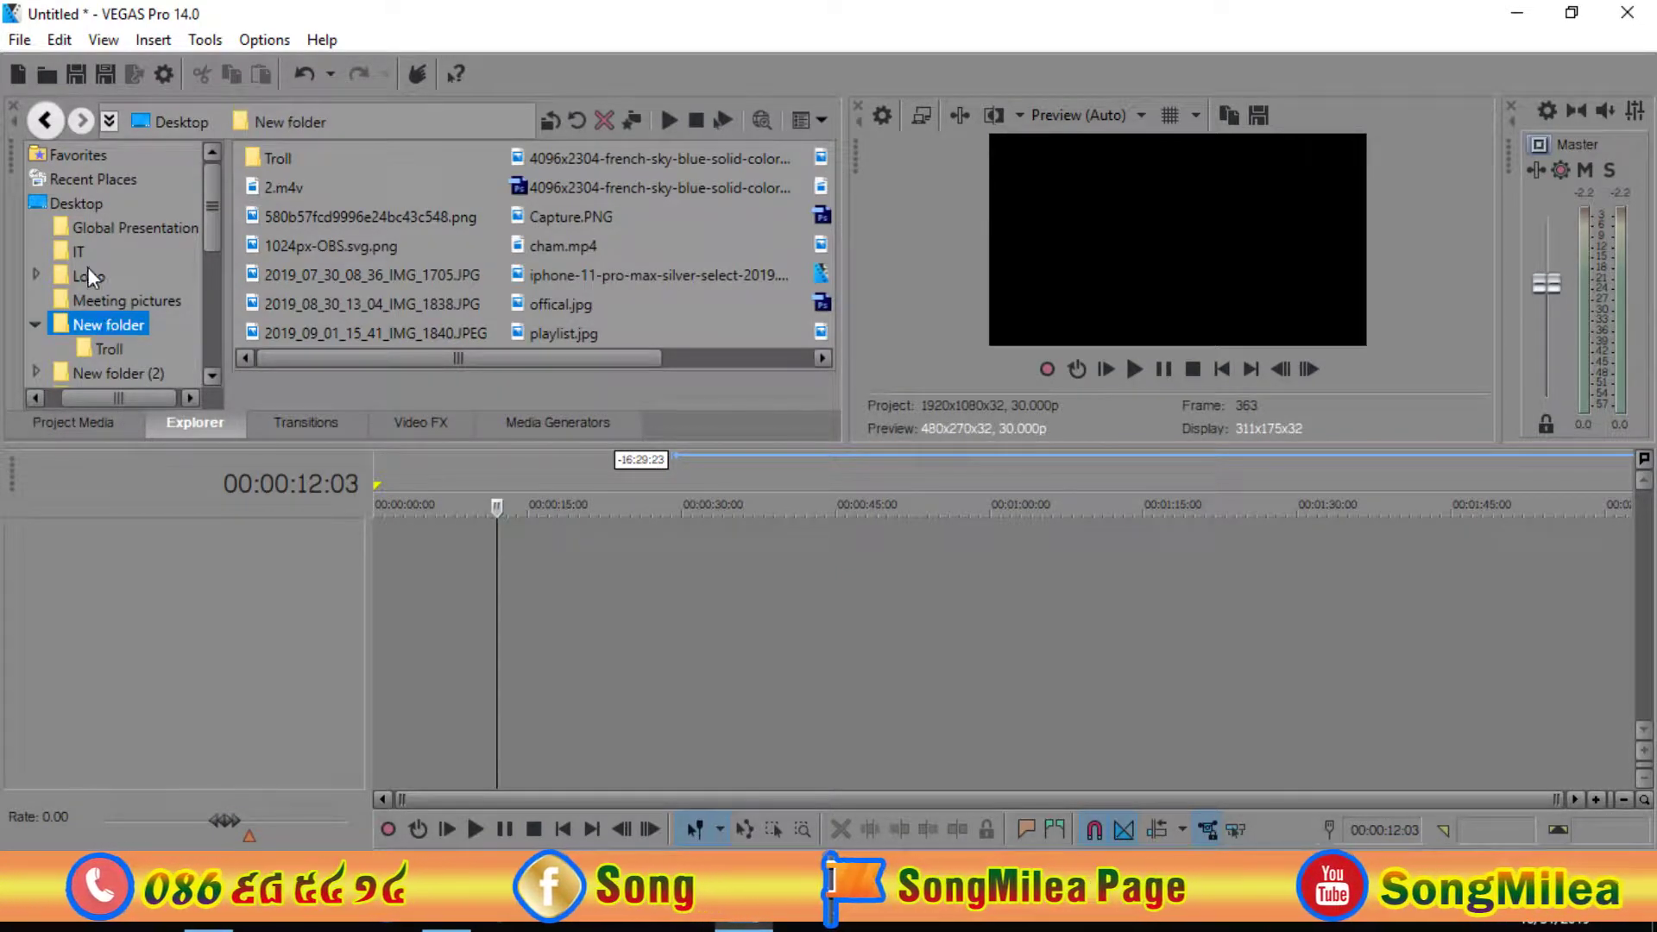
{"action": "left_click", "coordinate": [80, 231]}
{"action": "scroll", "coordinate": [90, 315], "scroll_direction": "down", "scroll_amount": 2}
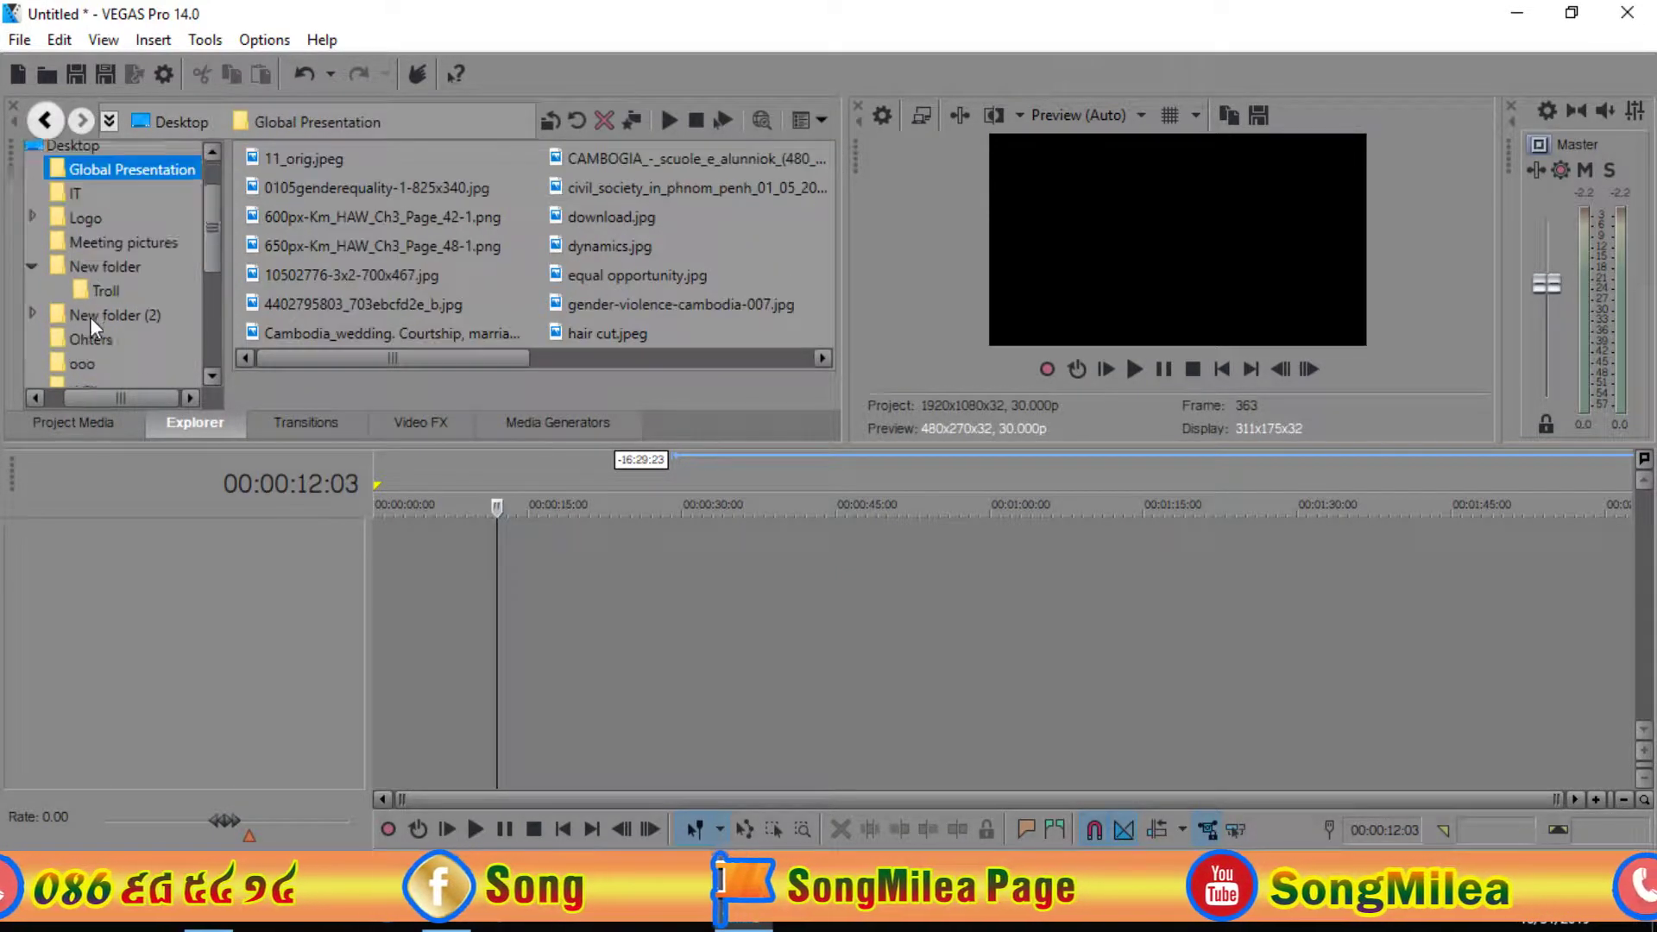
{"action": "scroll", "coordinate": [99, 293], "scroll_direction": "down", "scroll_amount": 3}
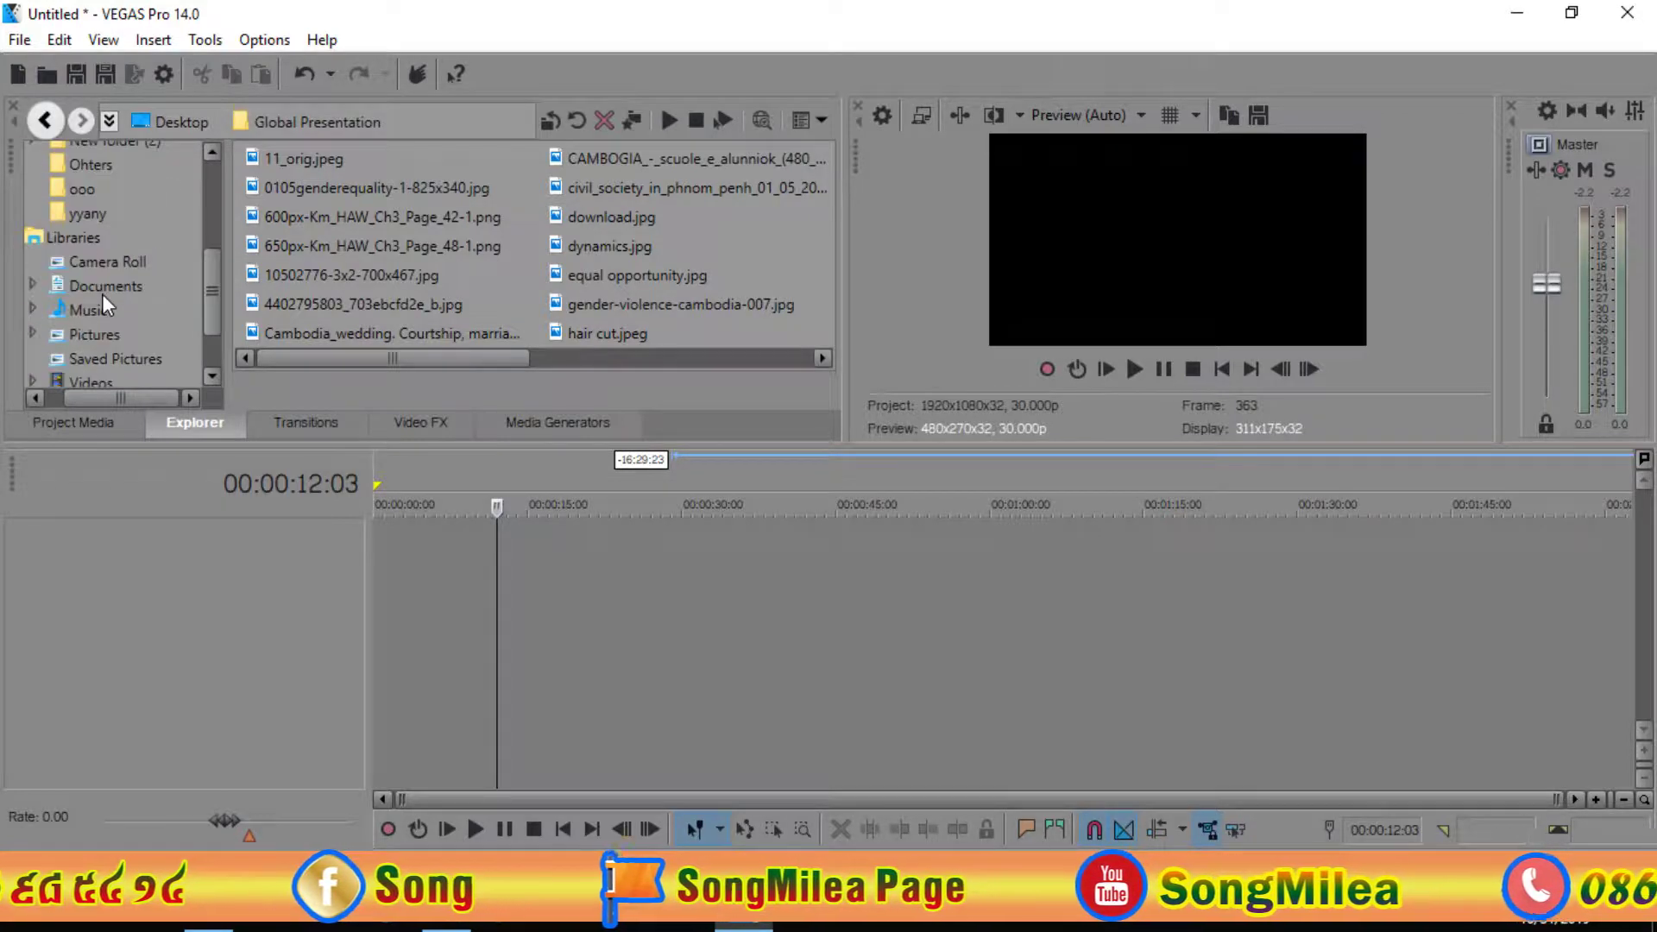
{"action": "left_click", "coordinate": [96, 328]}
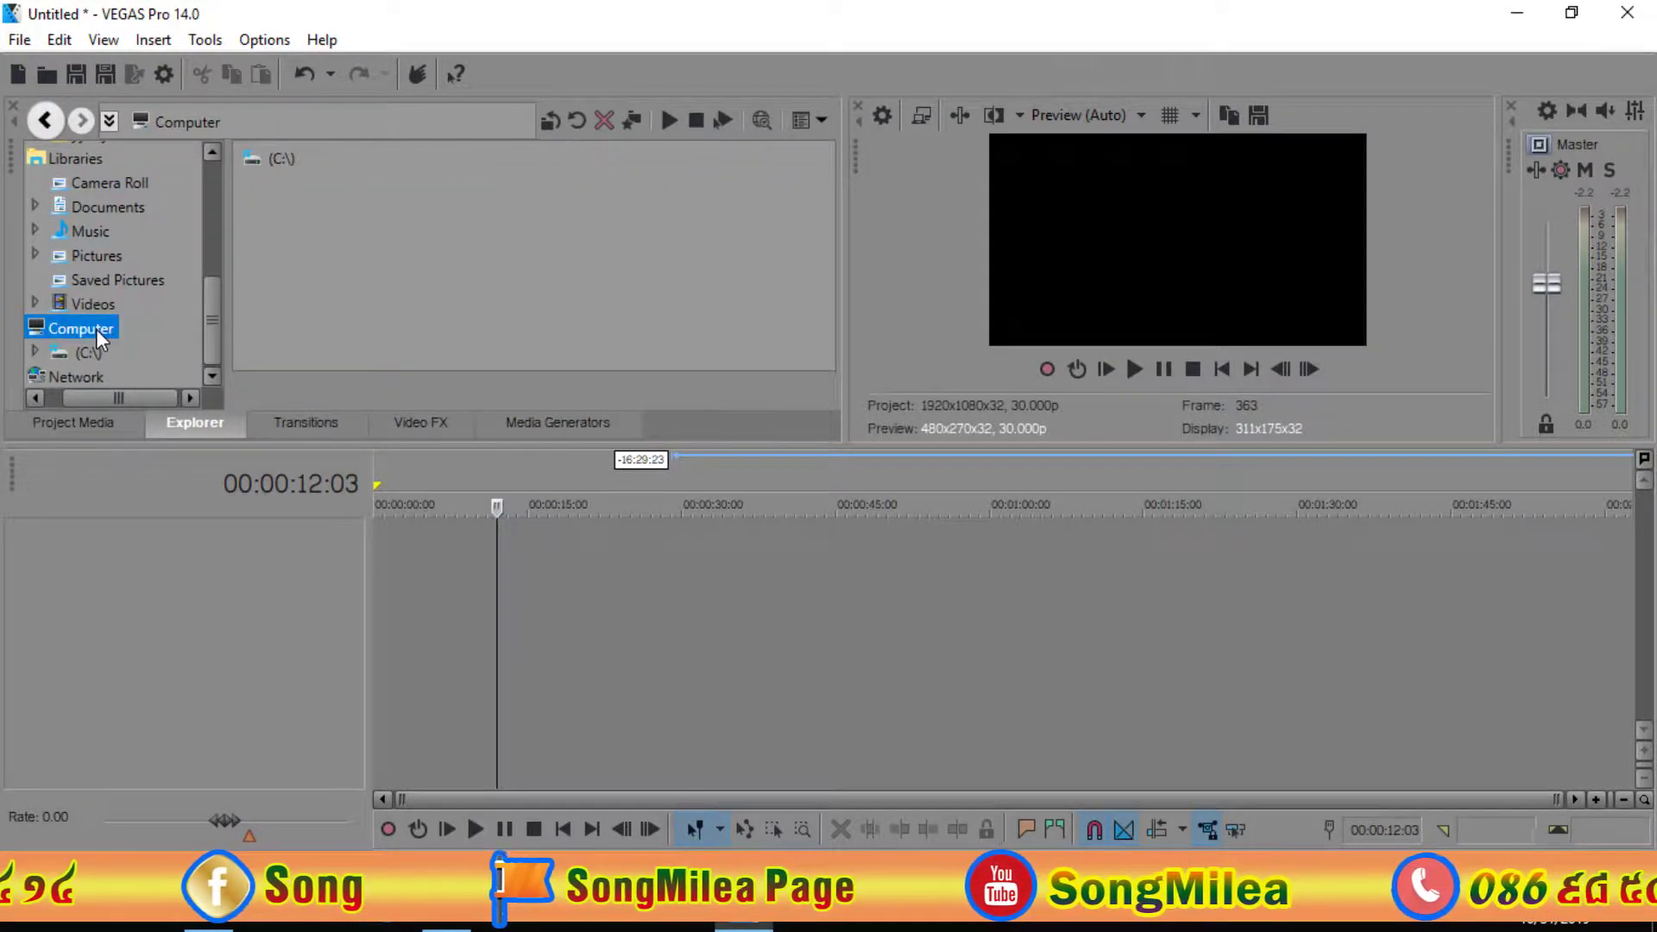
{"action": "left_click", "coordinate": [91, 357]}
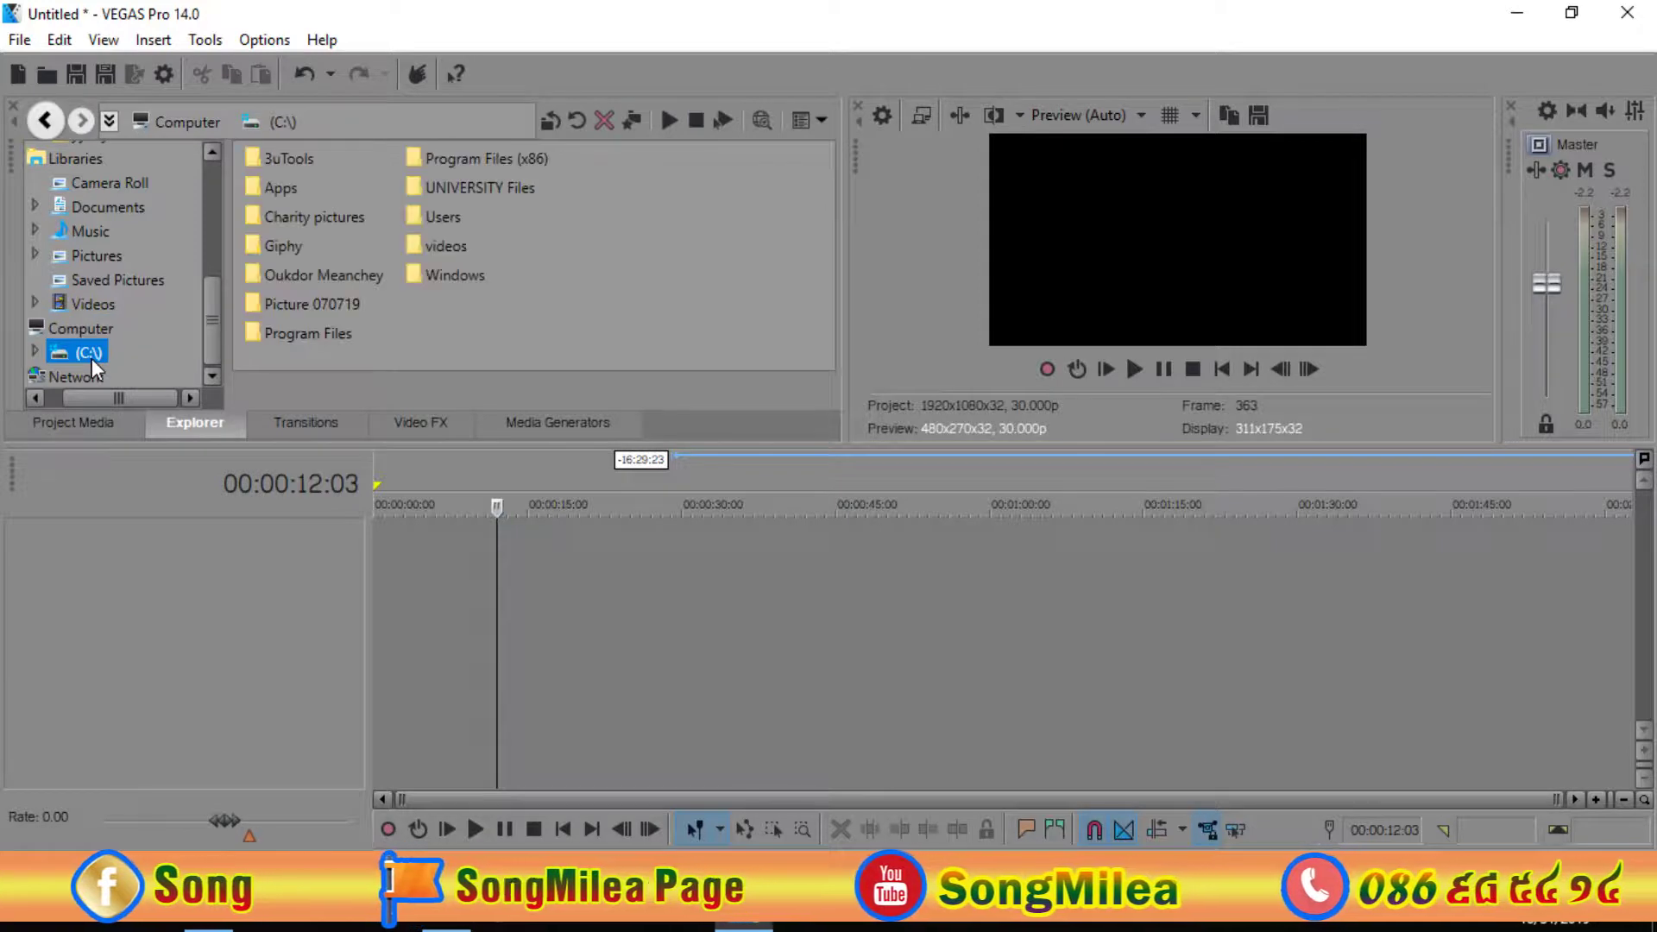
{"action": "double_click", "coordinate": [466, 247]}
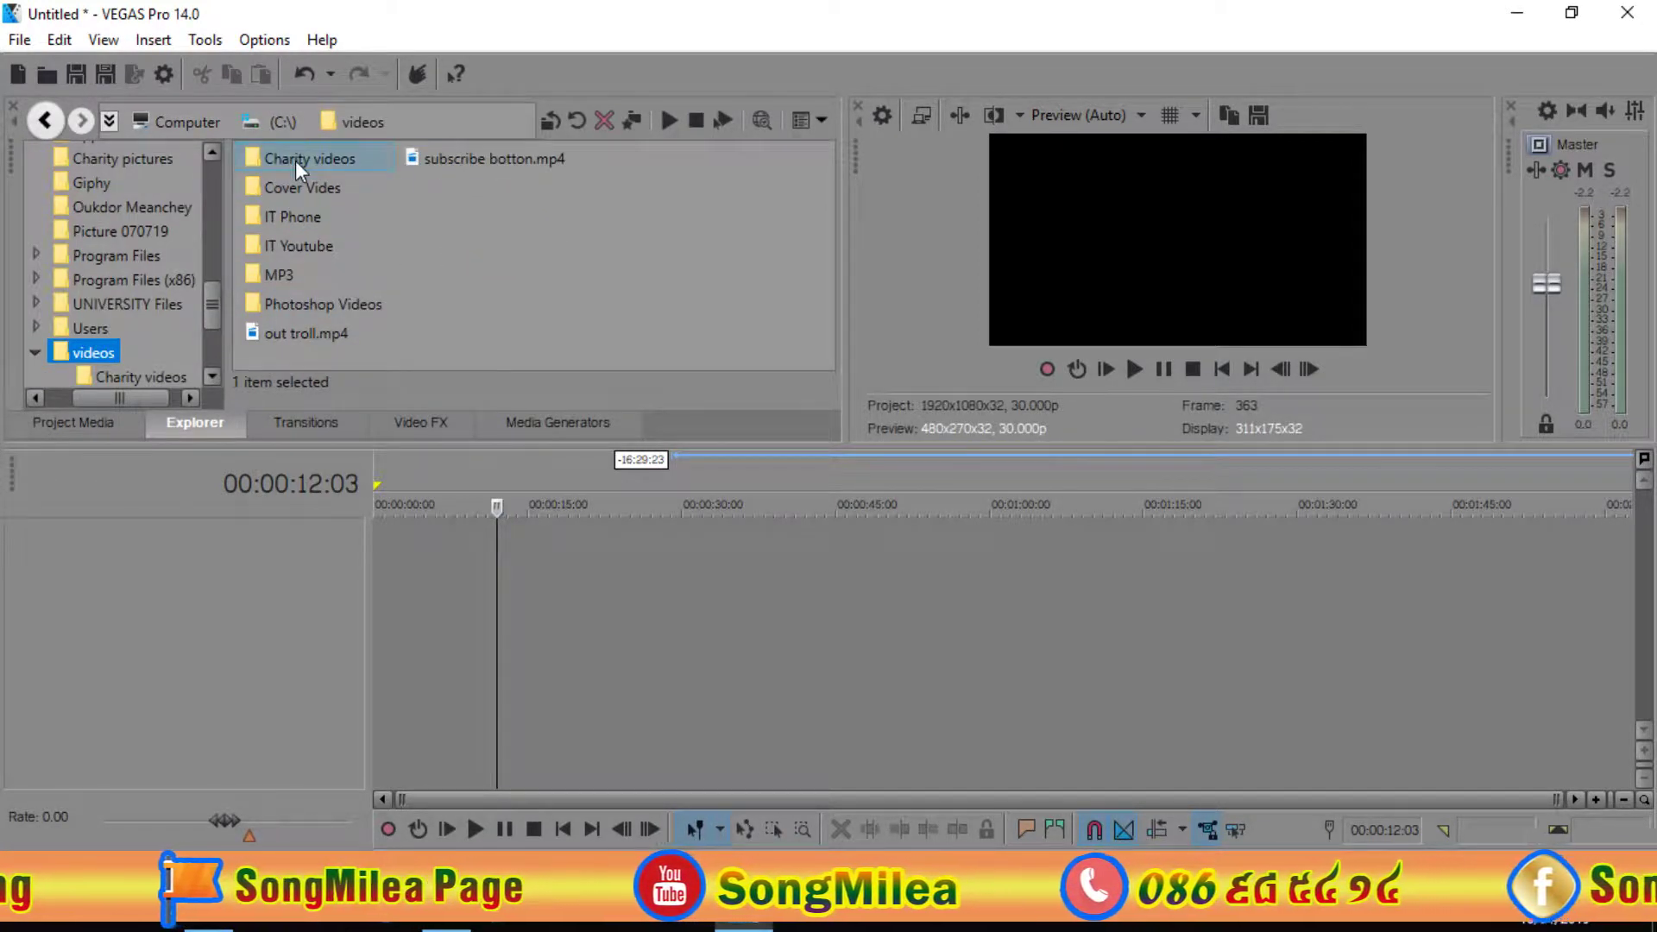
{"action": "double_click", "coordinate": [295, 161]}
{"action": "double_click", "coordinate": [298, 167]}
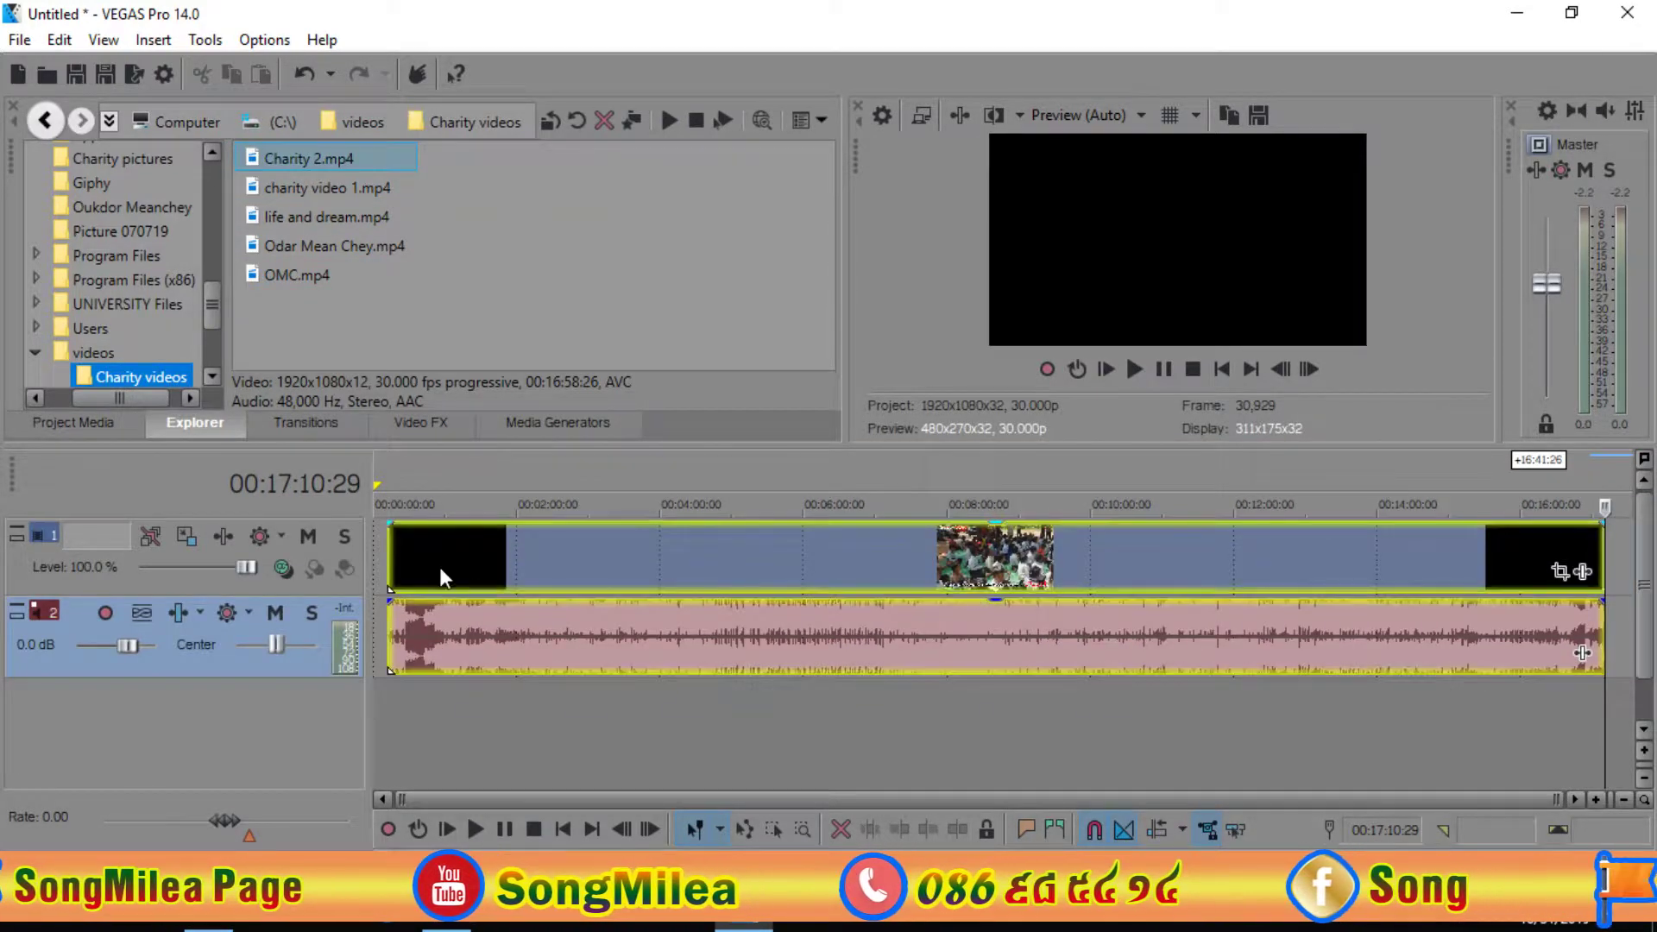
Try adding a second copy of Charity 2 from the Charity videos folder window onto new tracks below, and remove that copy
{"action": "left_click", "coordinate": [439, 567]}
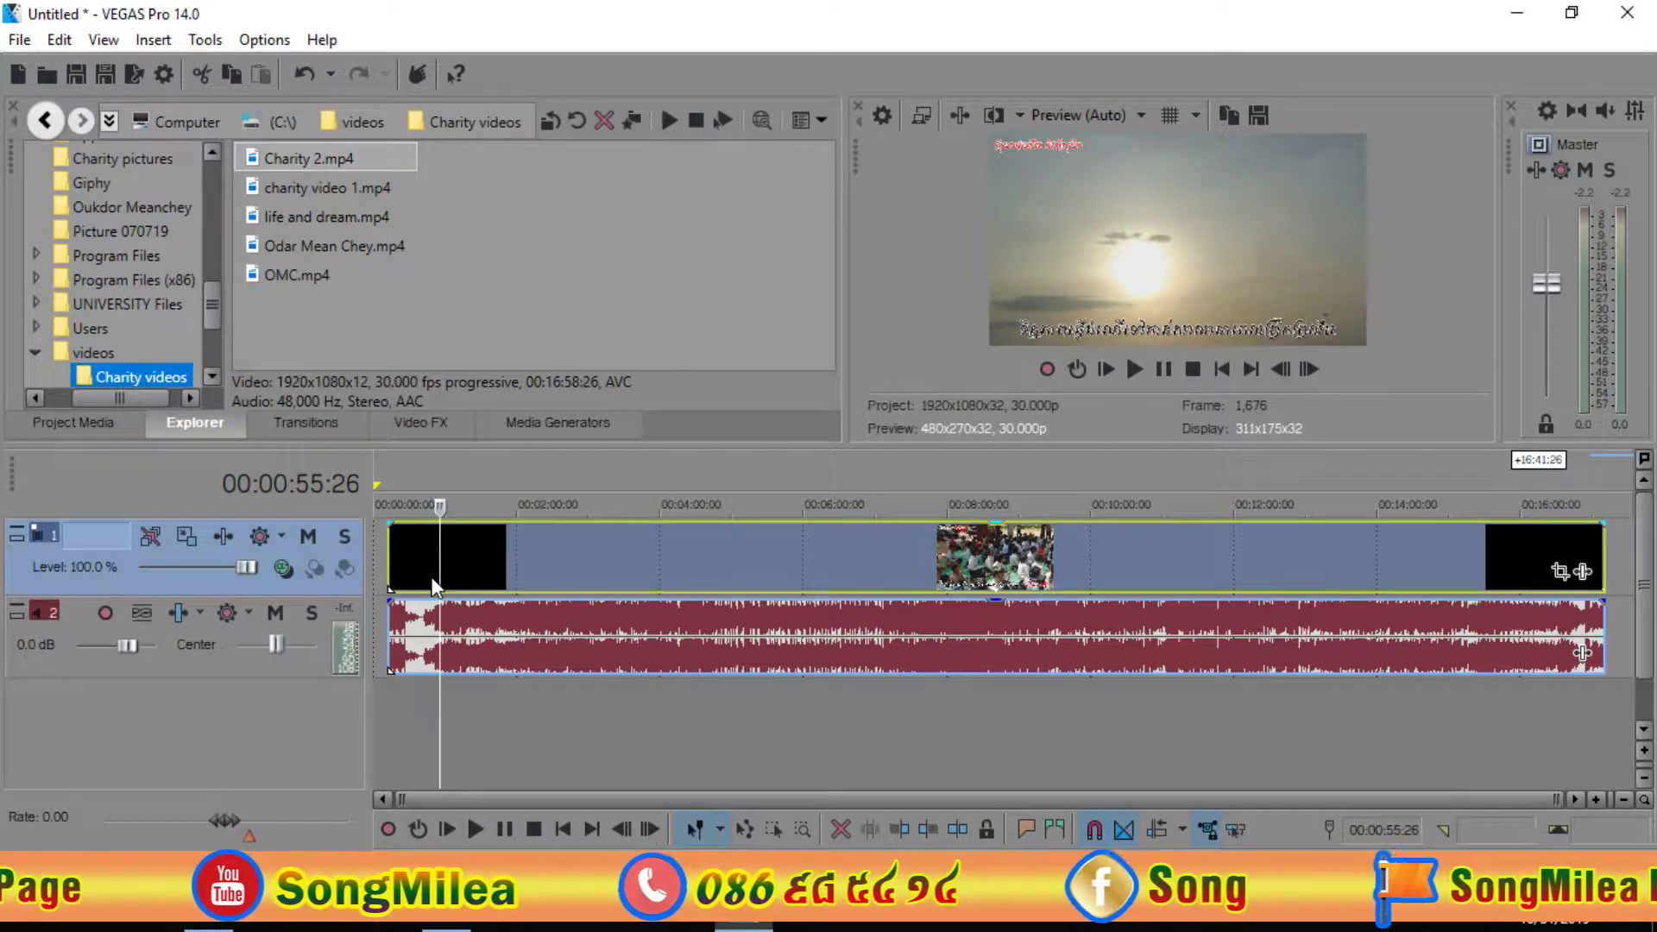
{"action": "left_click", "coordinate": [424, 575]}
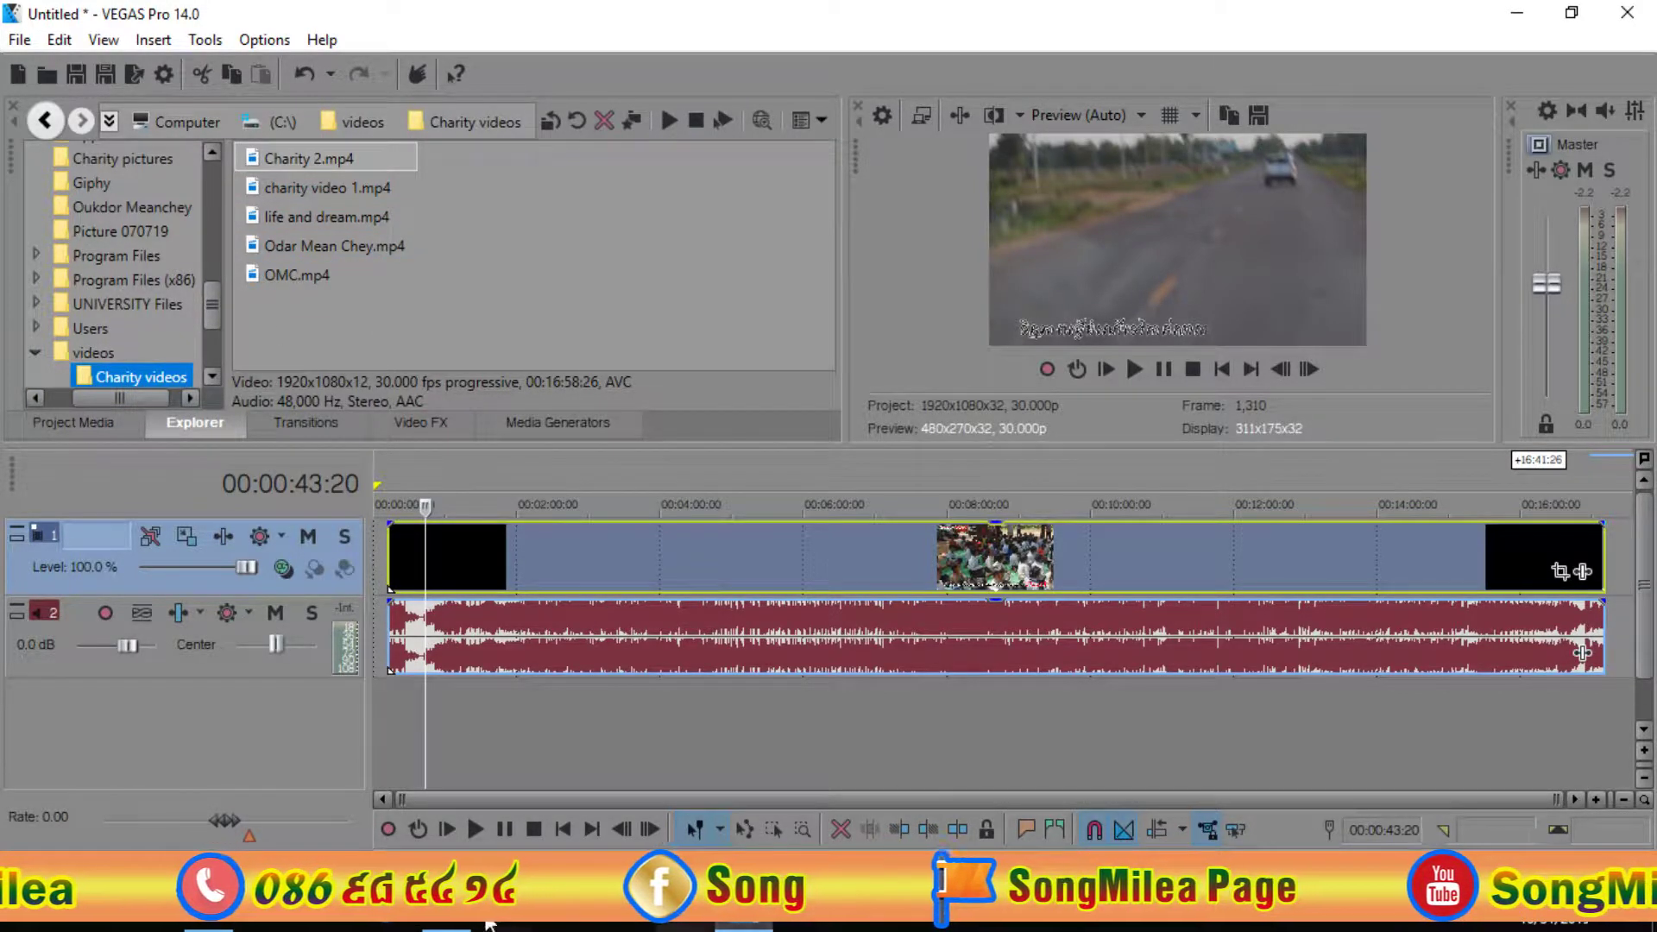
{"action": "left_click", "coordinate": [446, 919]}
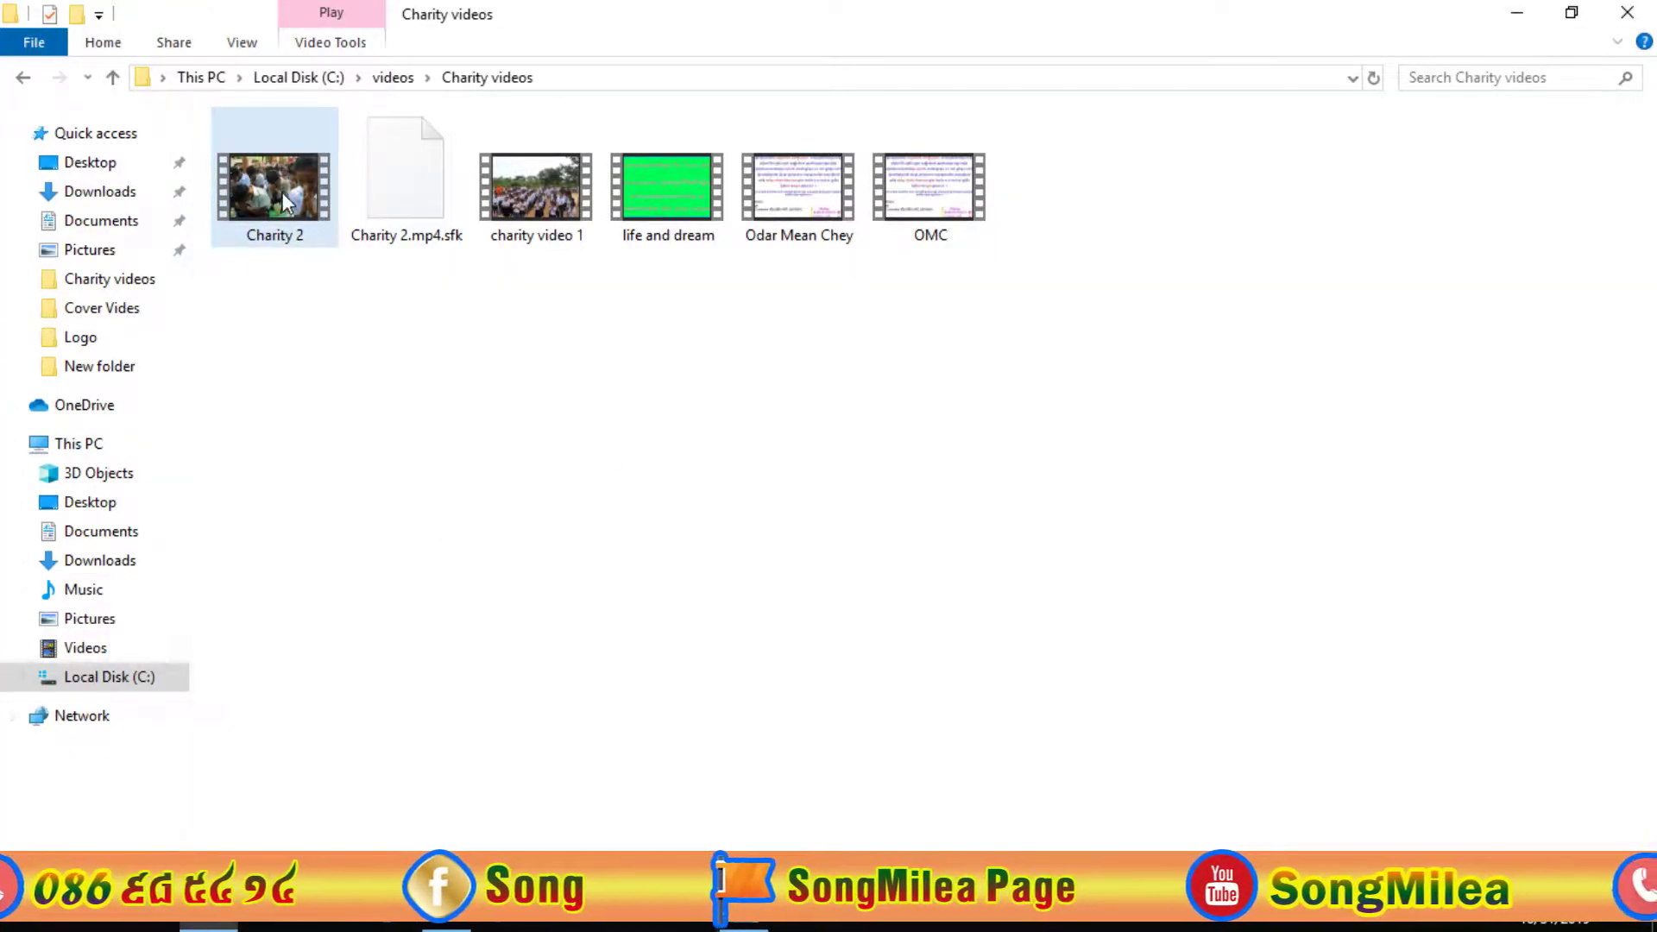
{"action": "left_click_drag", "start_coordinate": [301, 231], "coordinate": [563, 728]}
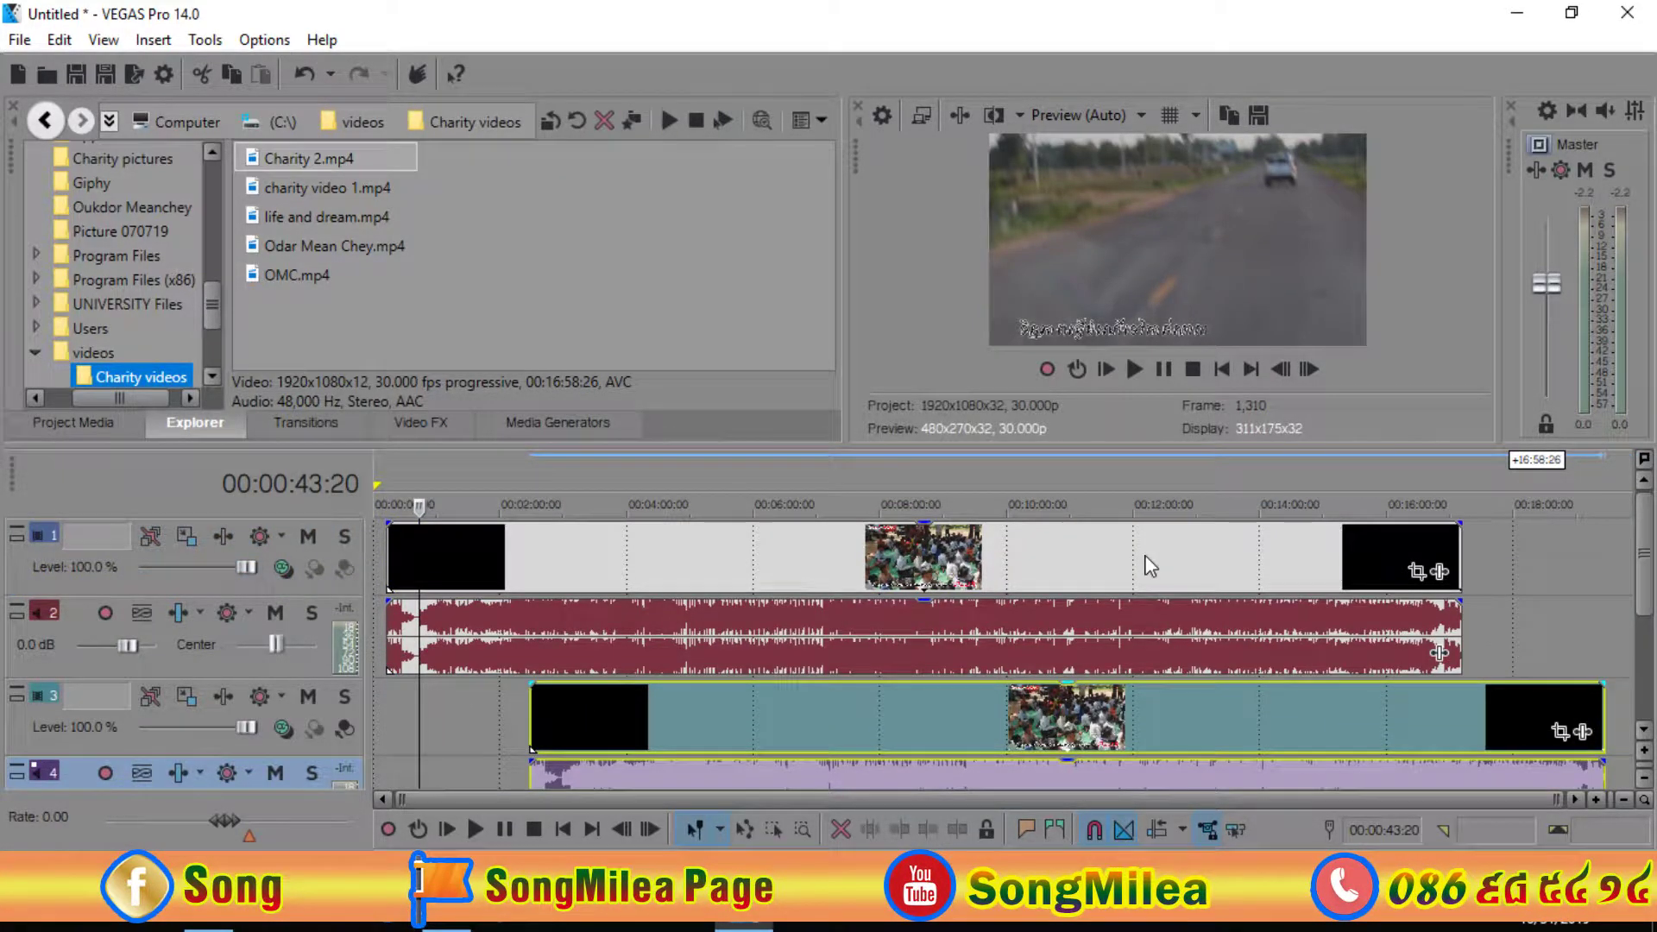
{"action": "left_click_drag", "start_coordinate": [1402, 443], "coordinate": [1406, 397]}
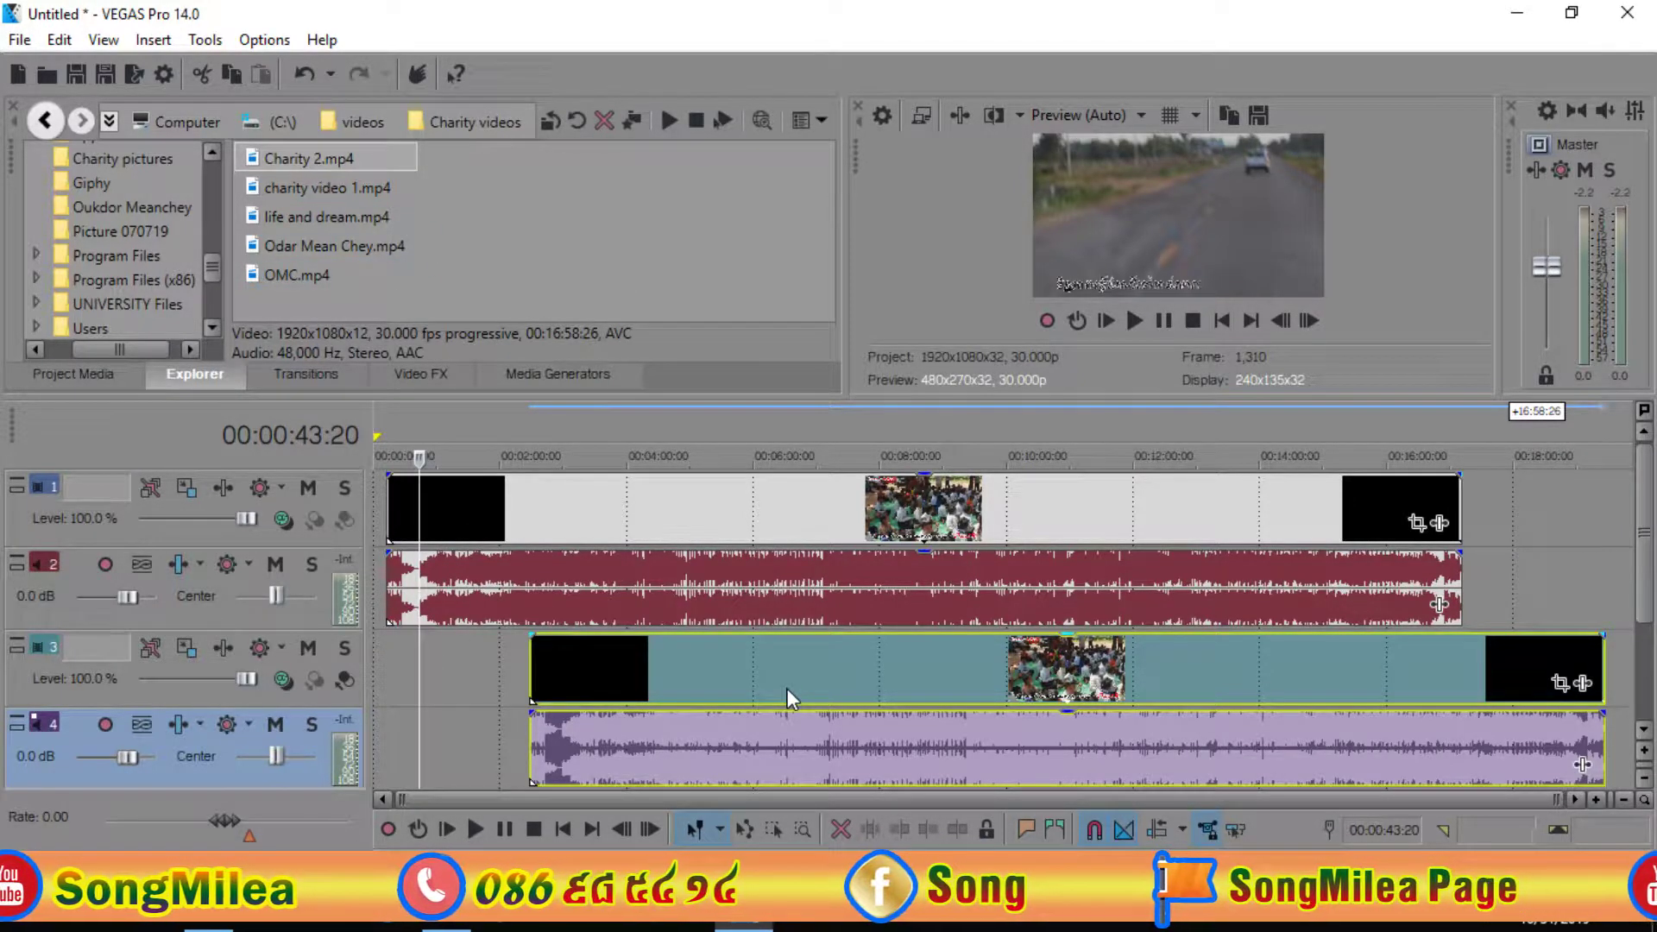
{"action": "key", "text": "Delete"}
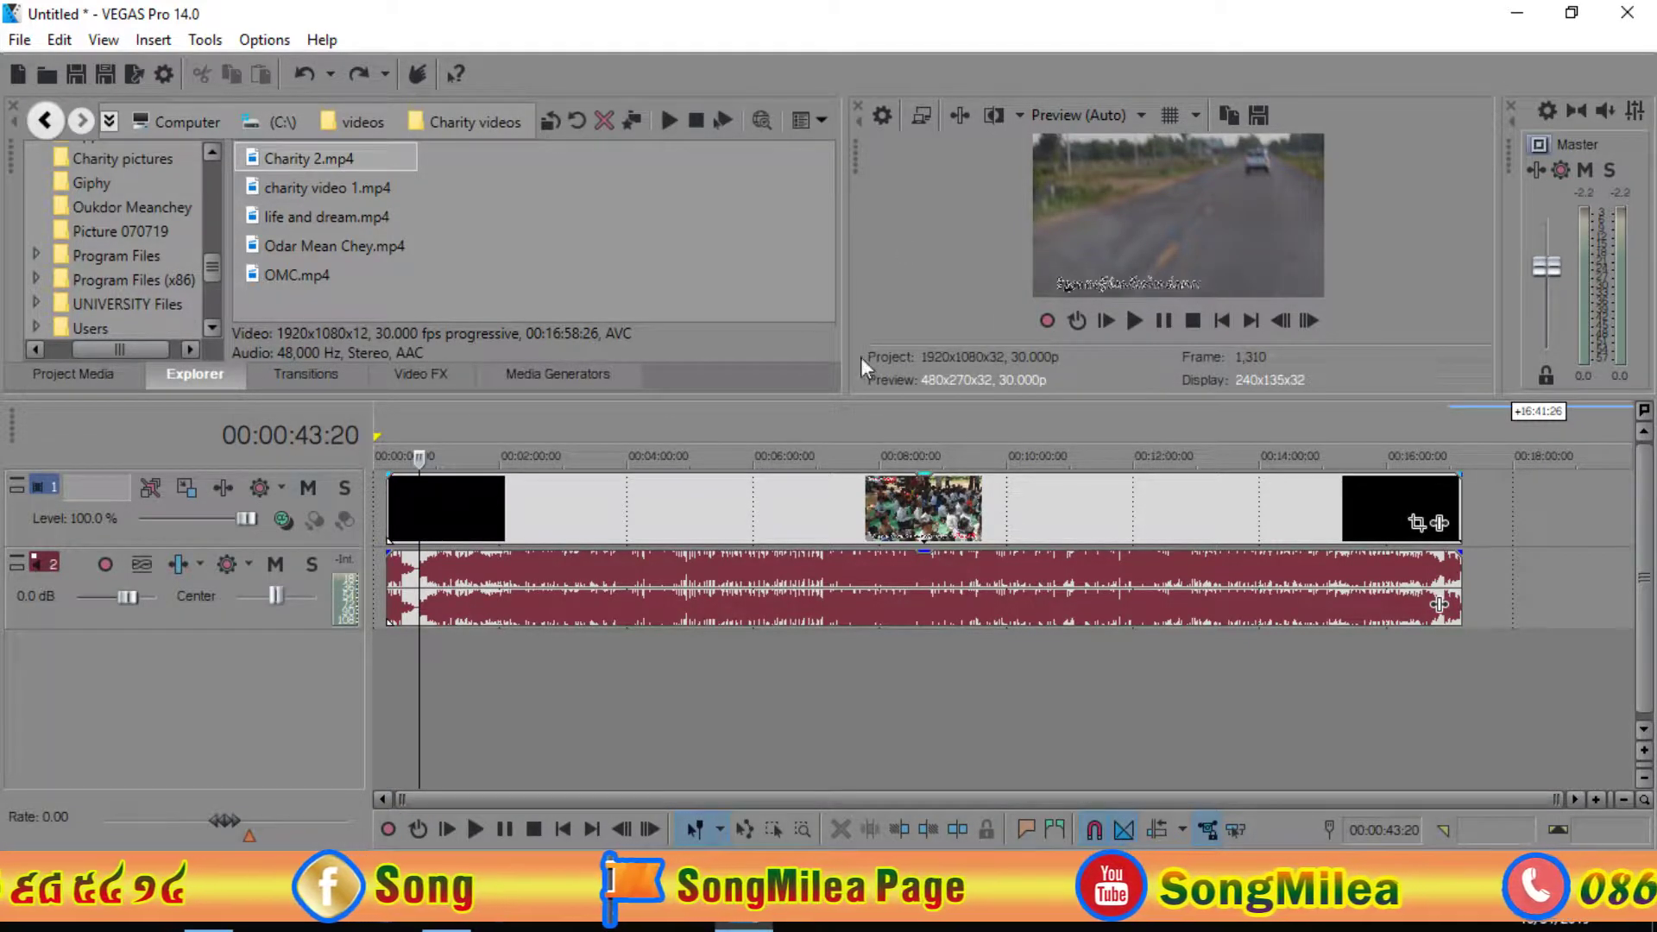
Play the timeline from 00:00:43:20, turn on loop playback, and stop the preview
{"action": "left_click", "coordinate": [397, 832]}
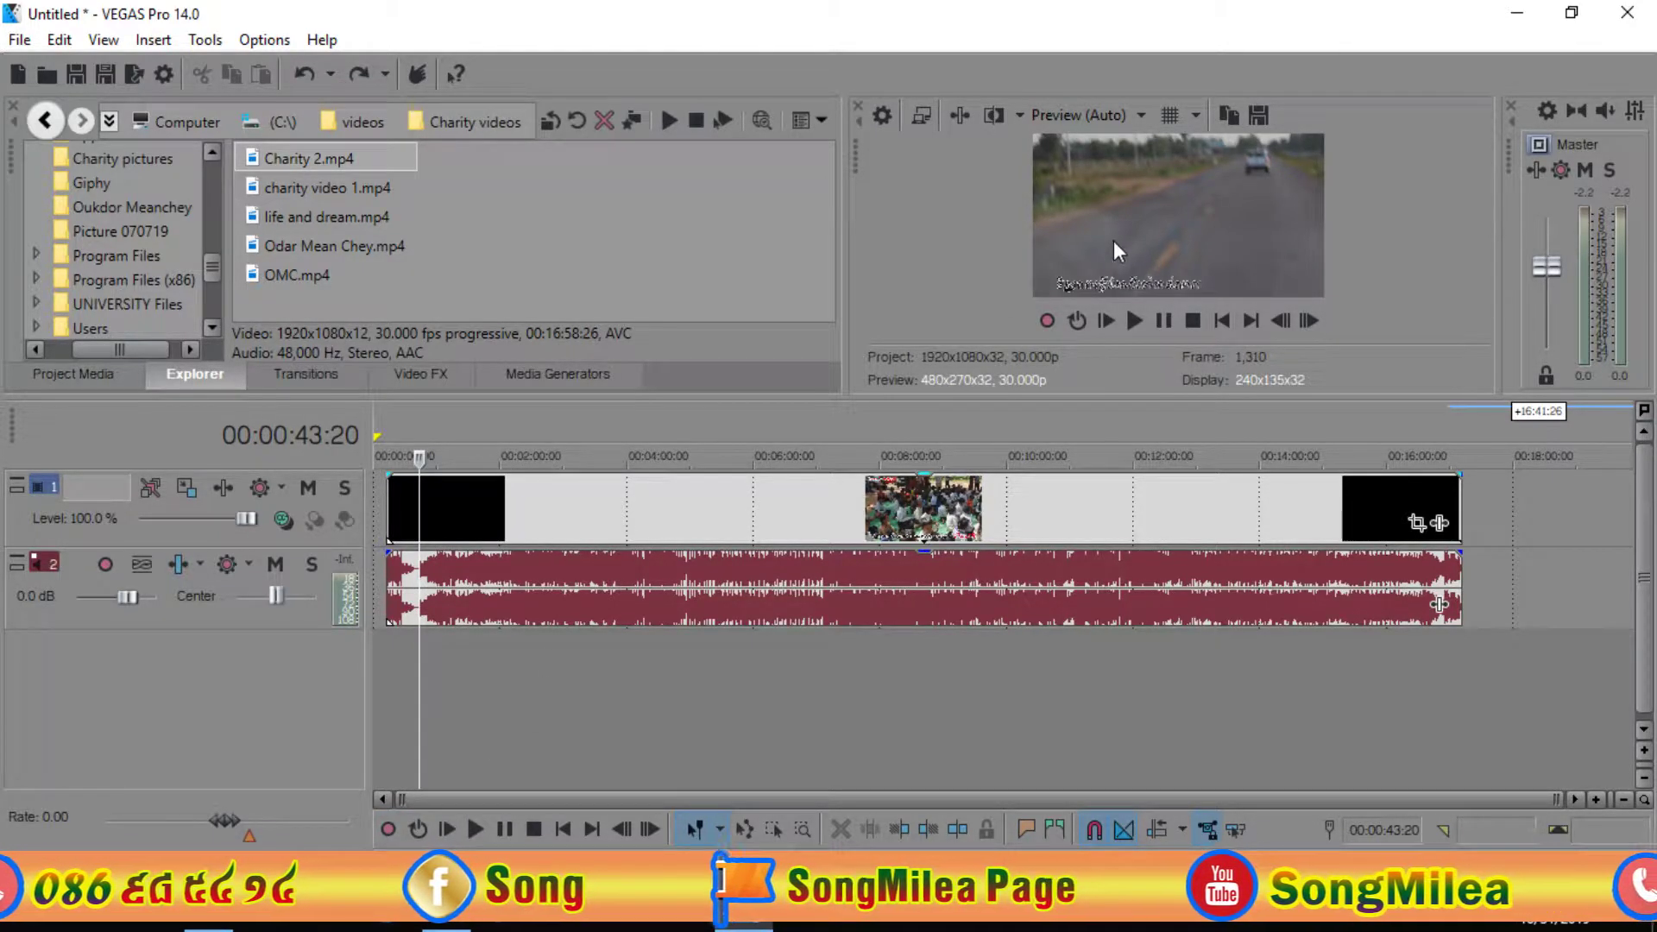
{"action": "left_click", "coordinate": [450, 830]}
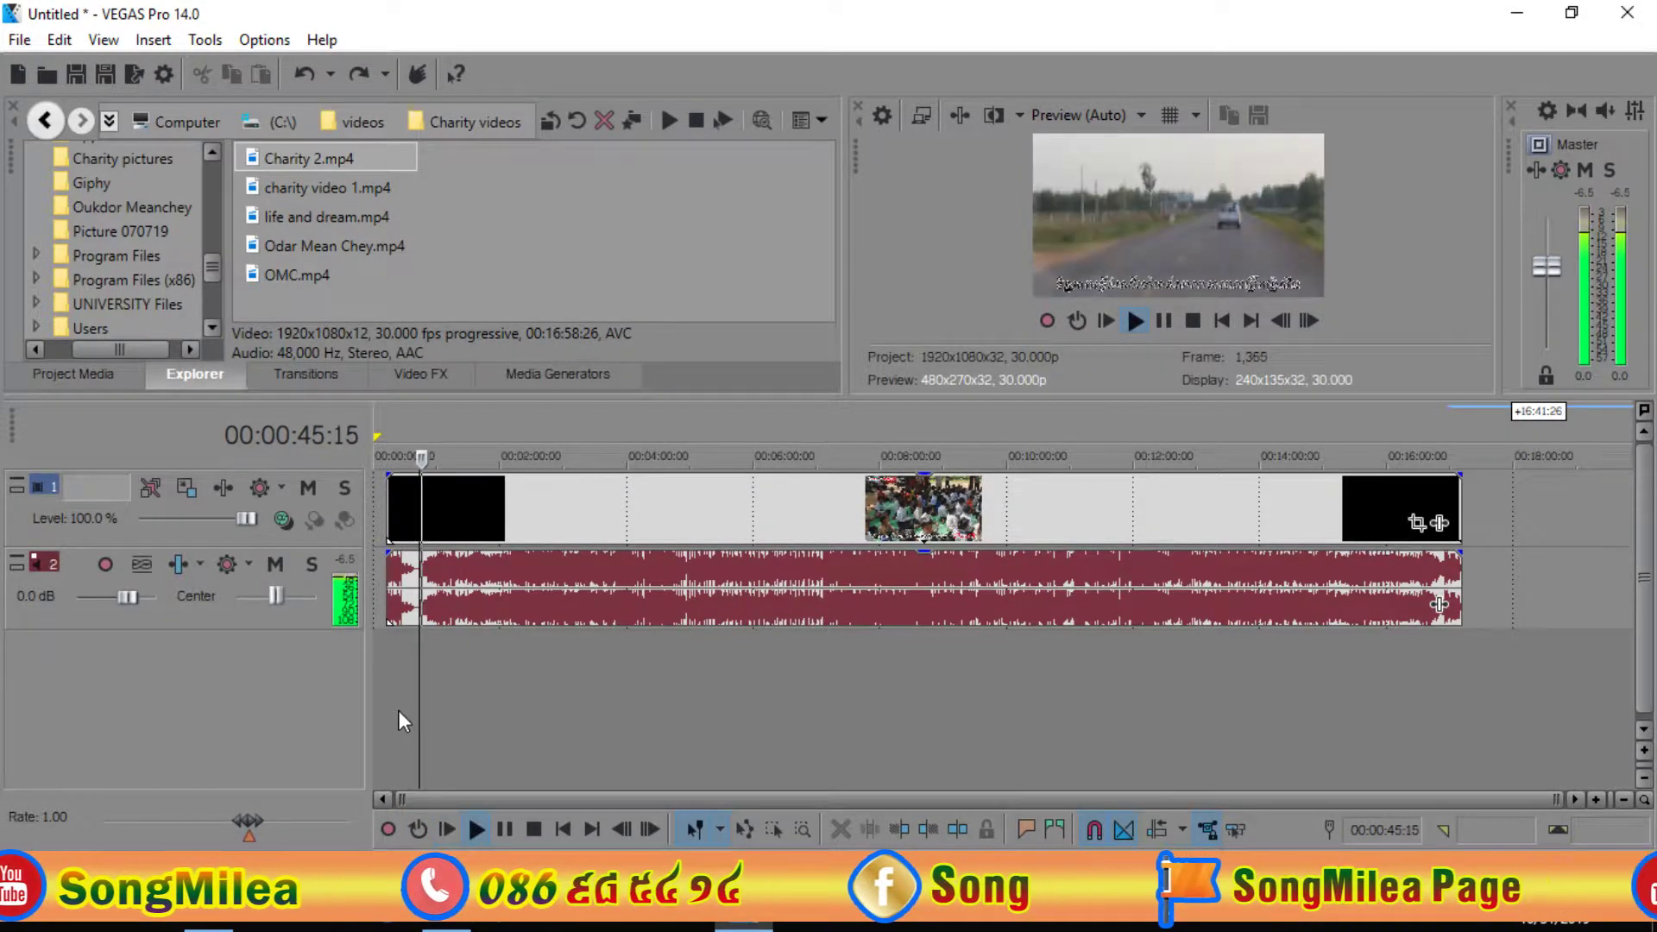
{"action": "left_click", "coordinate": [419, 828]}
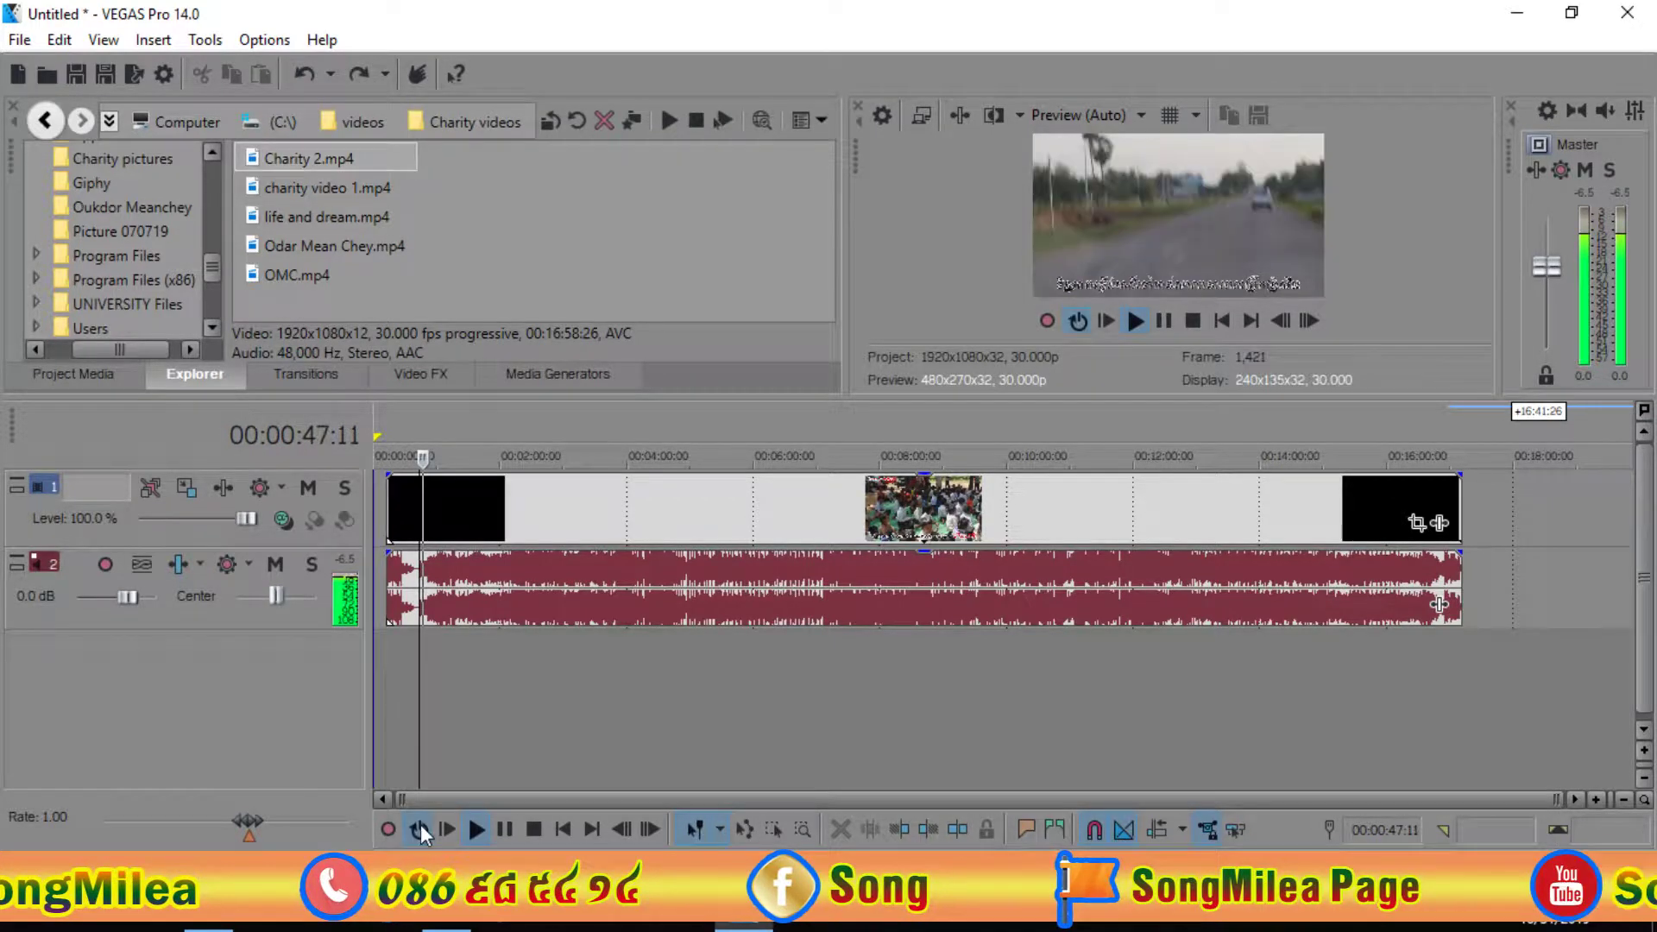
{"action": "key", "text": "space"}
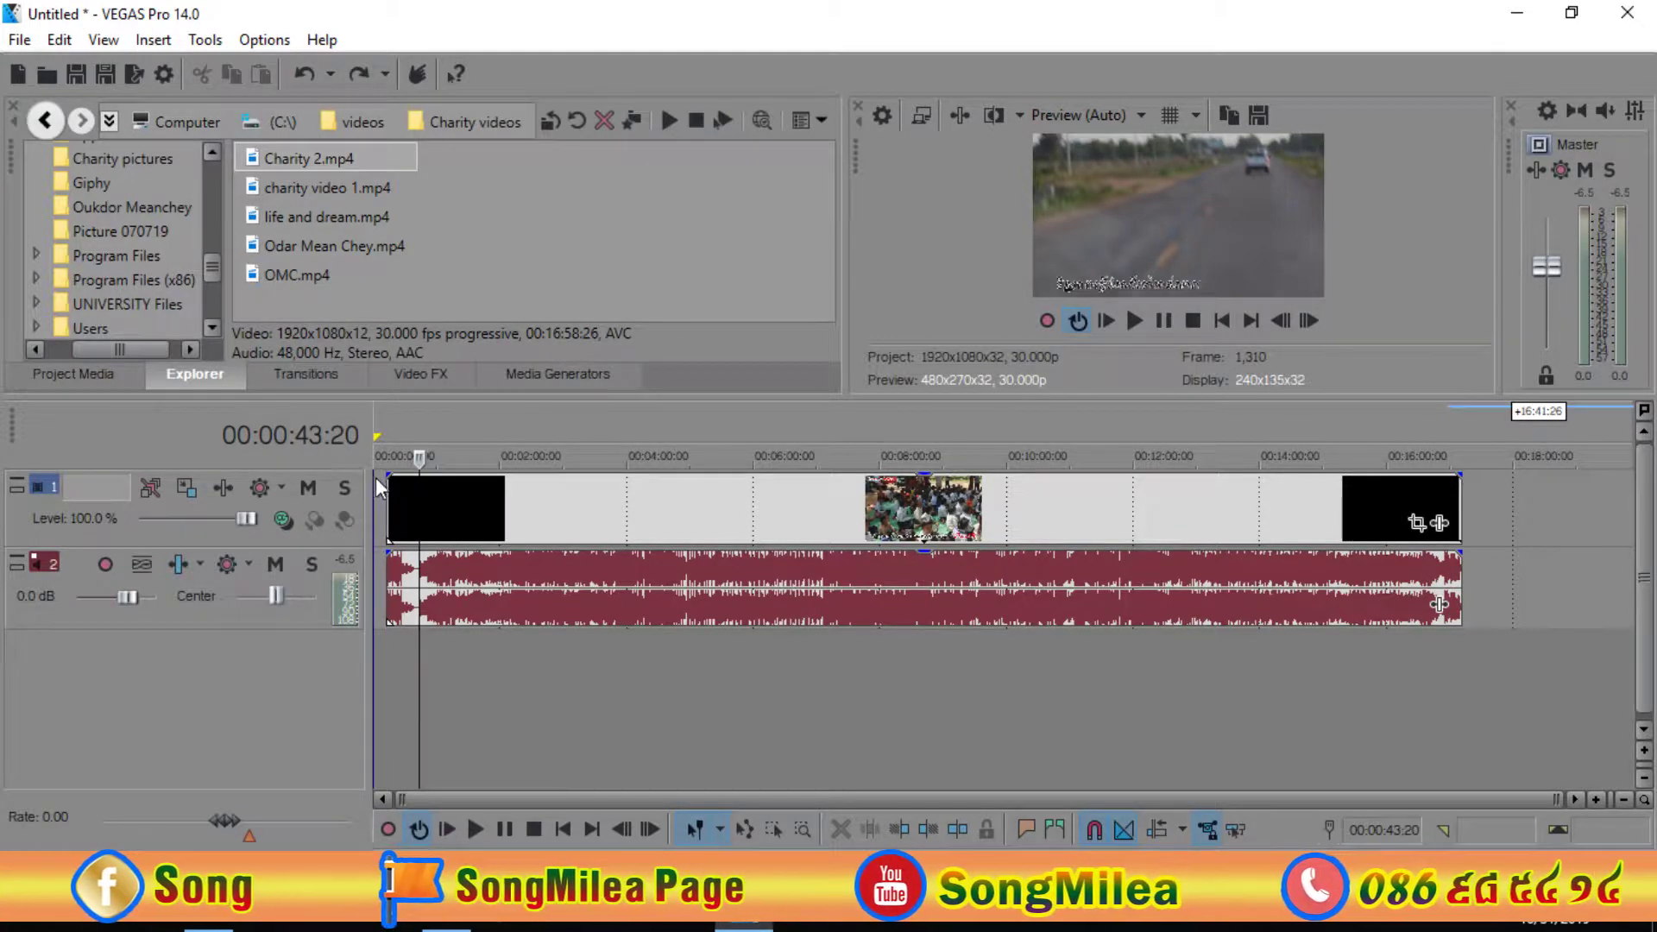
Mark a loop region from 00:00:01:04 to 00:04:50:28 and play it
{"action": "left_click_drag", "start_coordinate": [377, 489], "coordinate": [567, 486]}
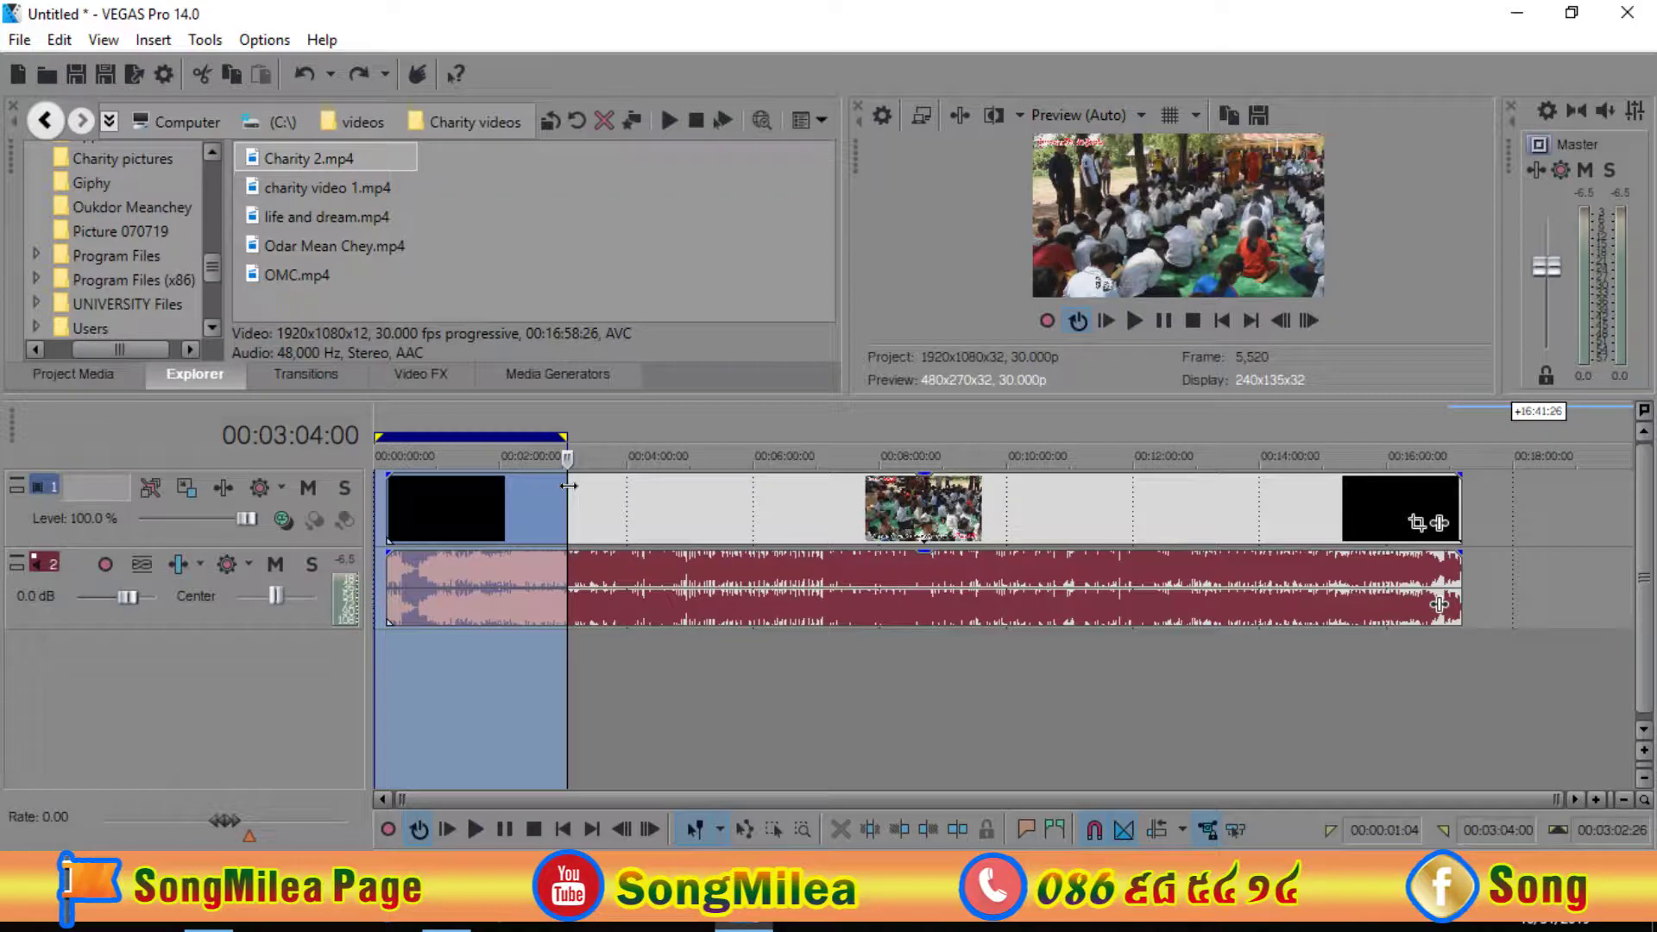
{"action": "left_click_drag", "start_coordinate": [568, 486], "coordinate": [680, 487]}
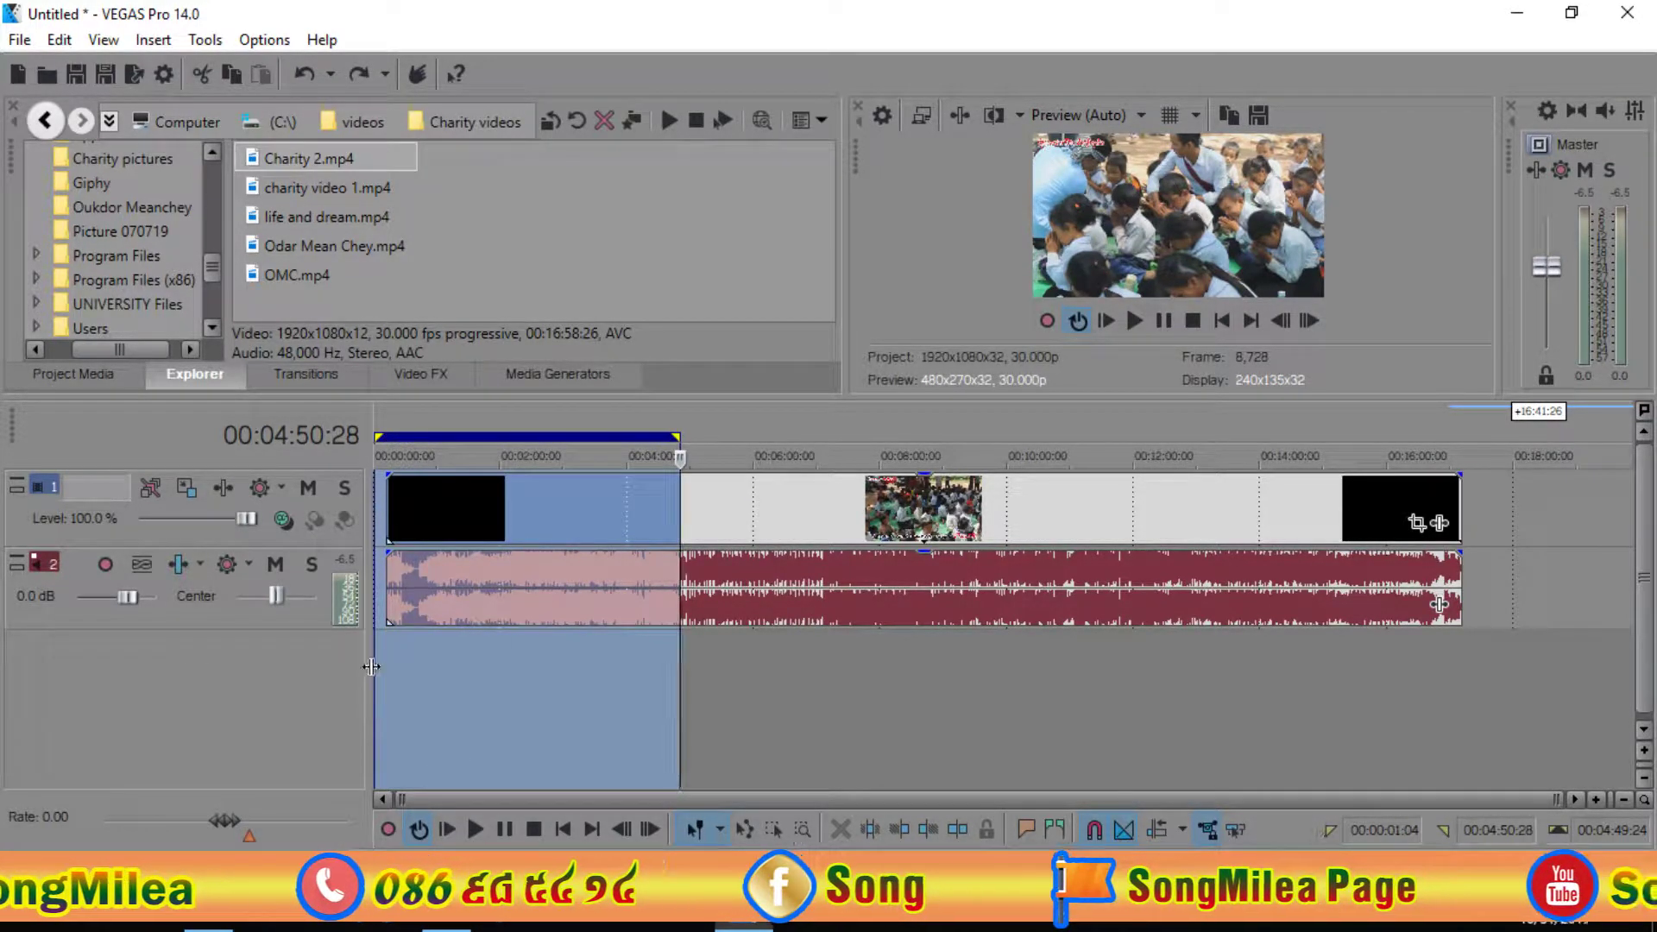
{"action": "left_click", "coordinate": [474, 828]}
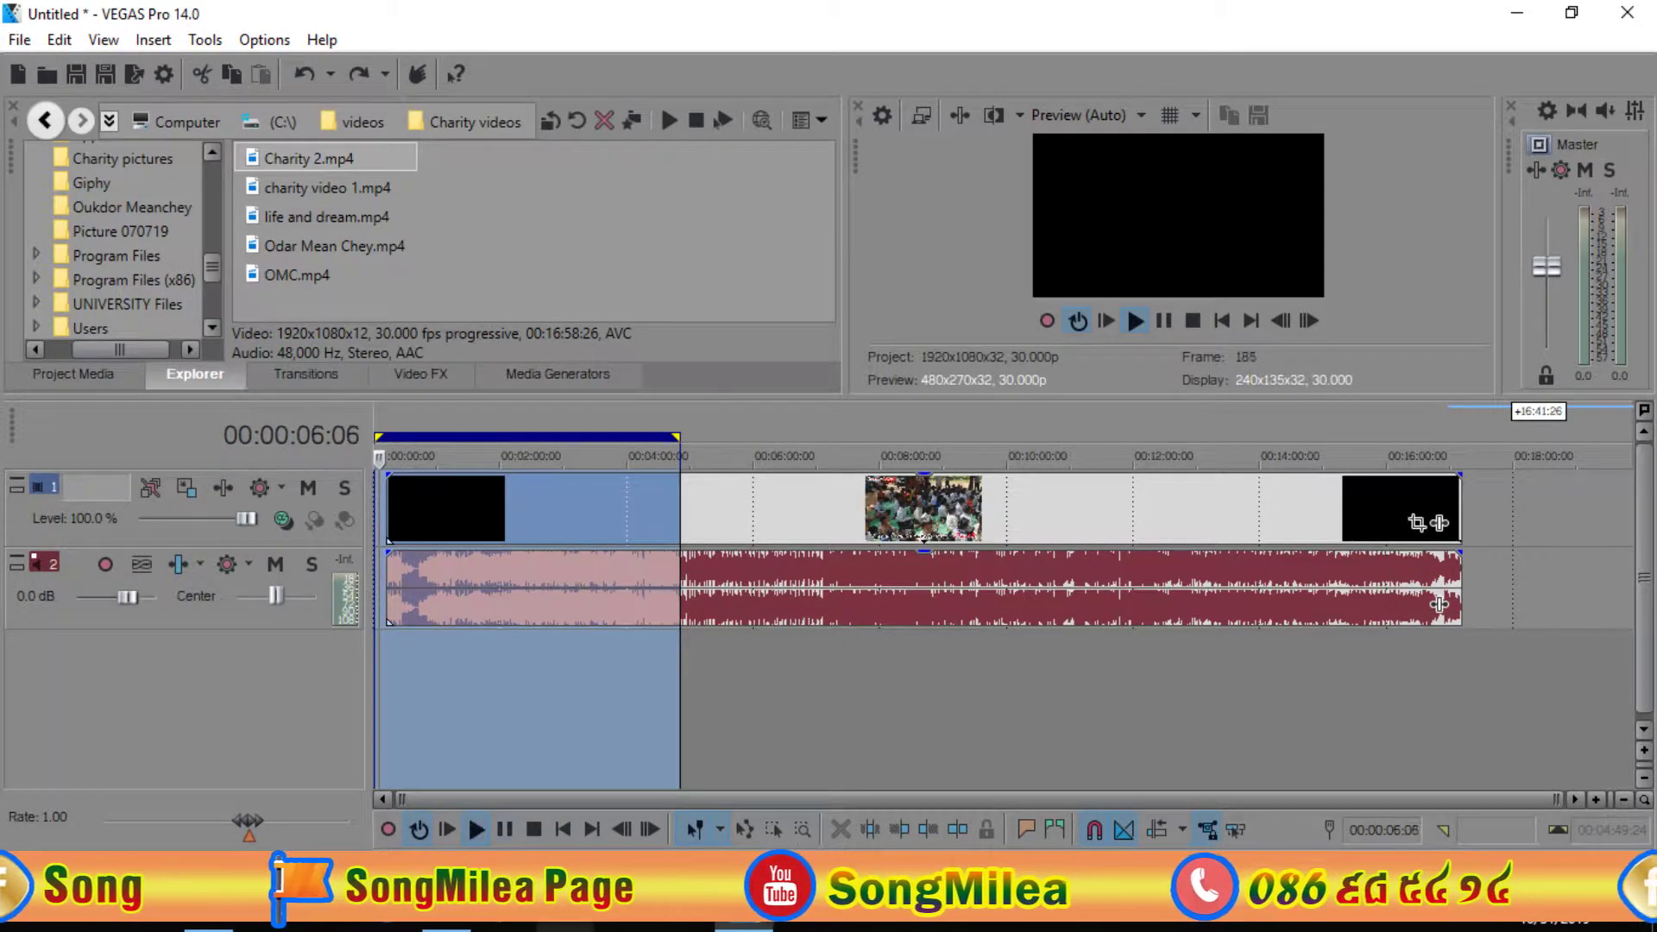
Stop playback, cut off the clip's opening at 00:00:24:04, and shift the remaining clip to the start of the timeline
{"action": "left_click", "coordinate": [406, 611]}
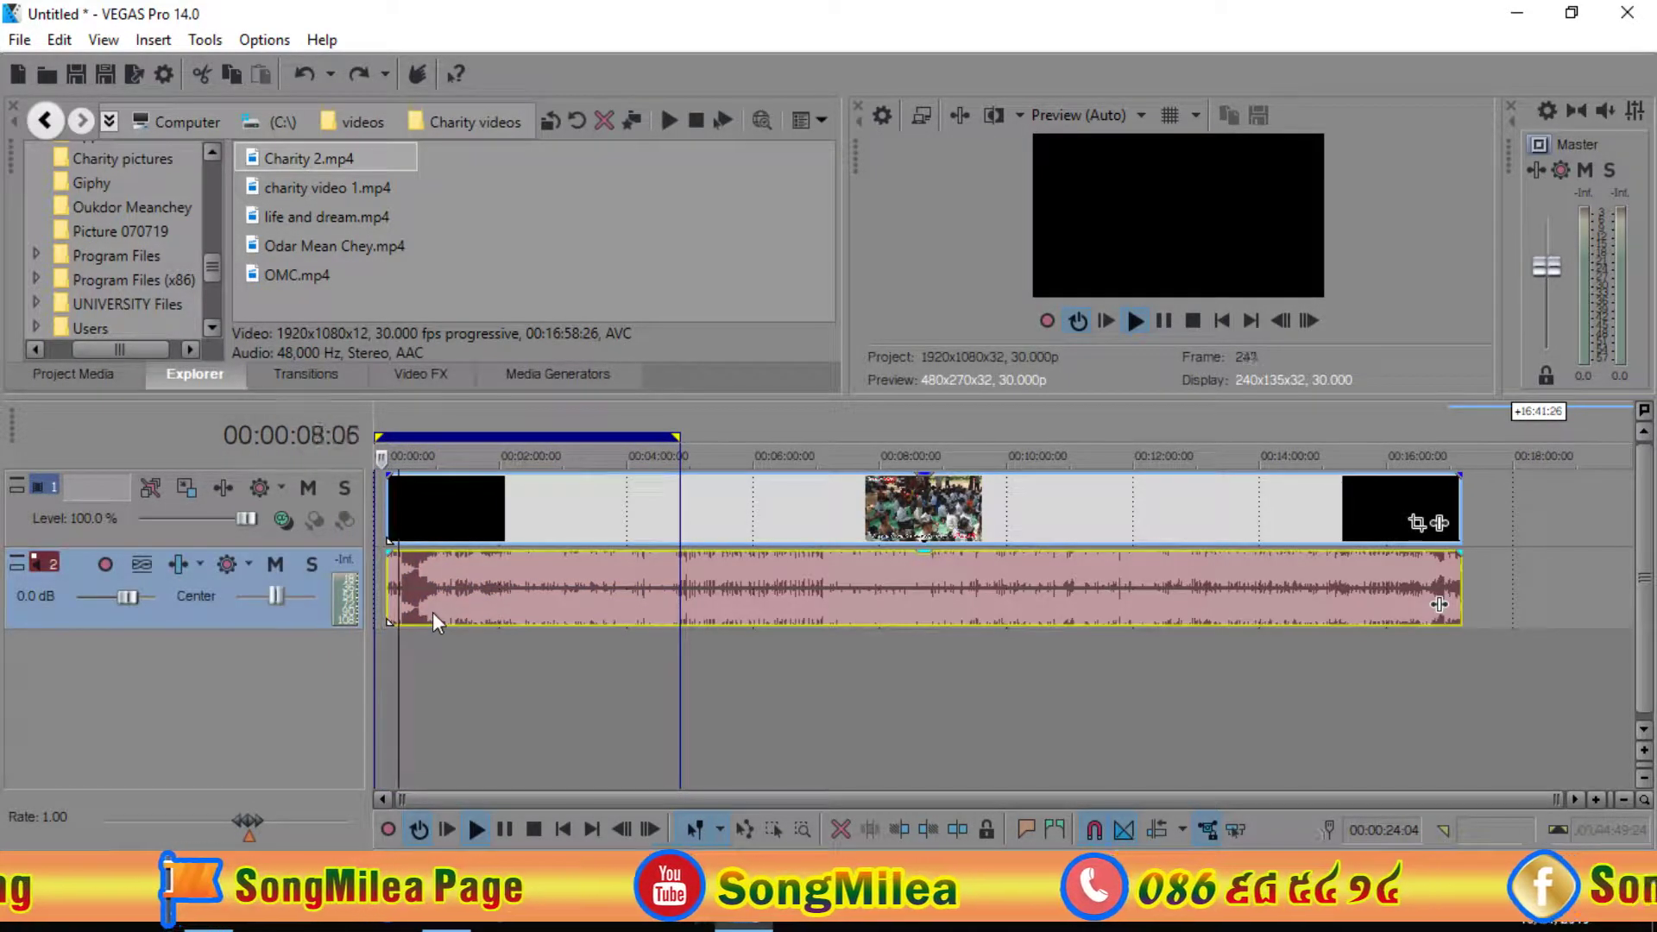
{"action": "key", "text": "space"}
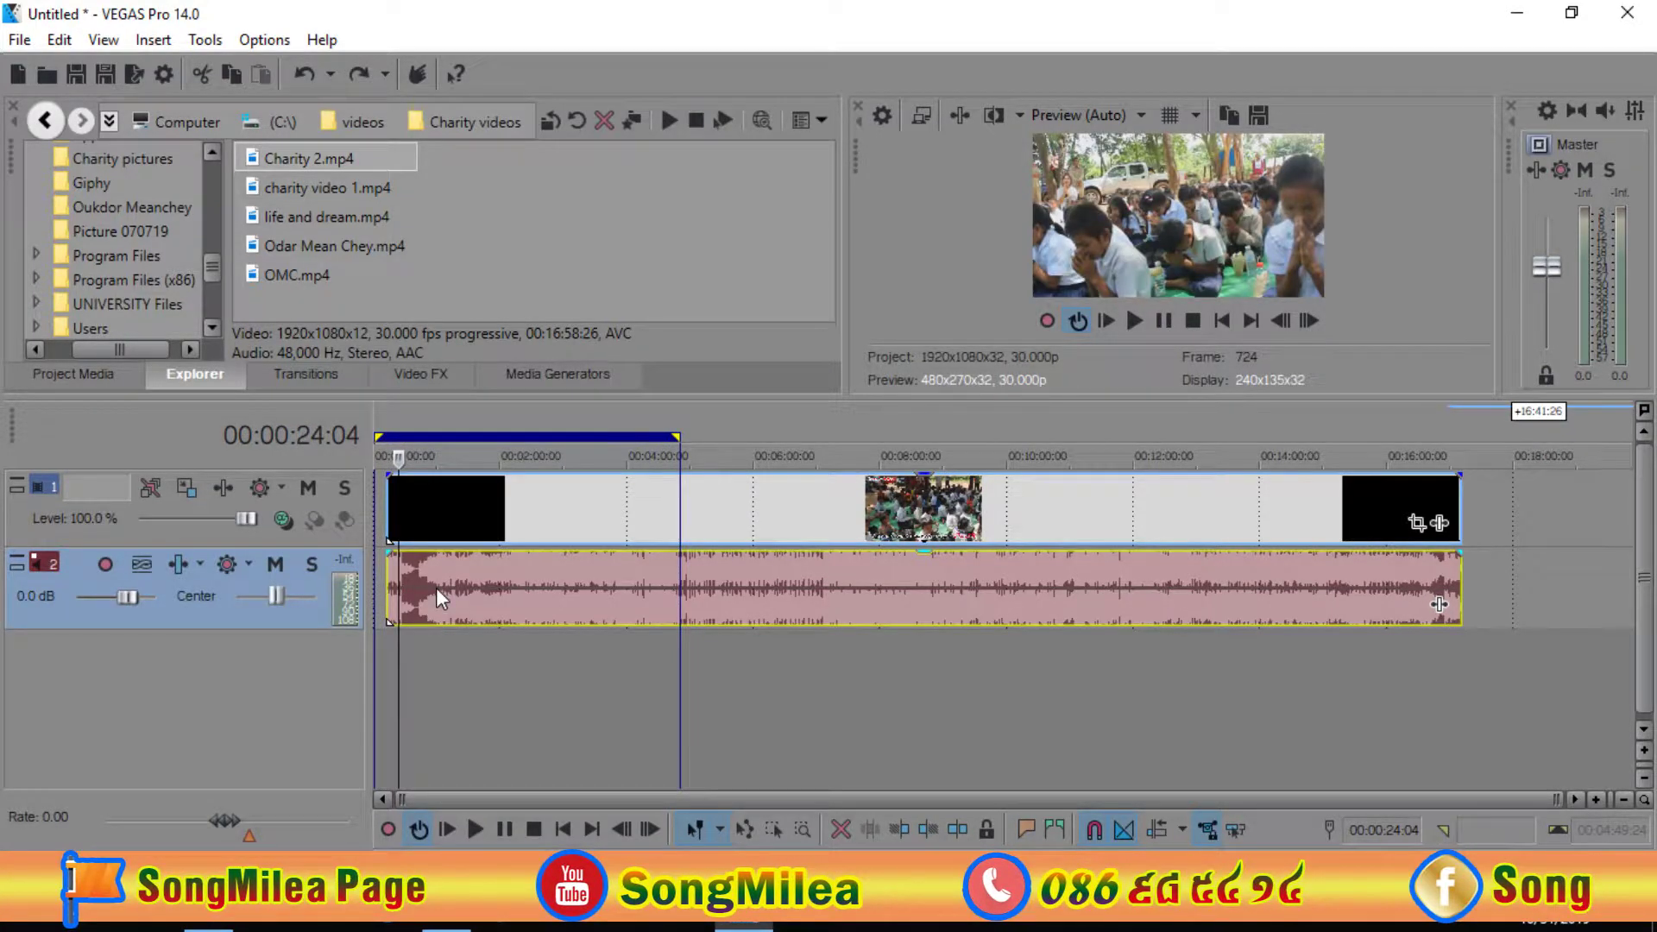
{"action": "mouse_move", "coordinate": [437, 588]}
{"action": "left_mouse_down"}
{"action": "mouse_move", "coordinate": [381, 580]}
{"action": "mouse_move", "coordinate": [422, 589]}
{"action": "left_mouse_up"}
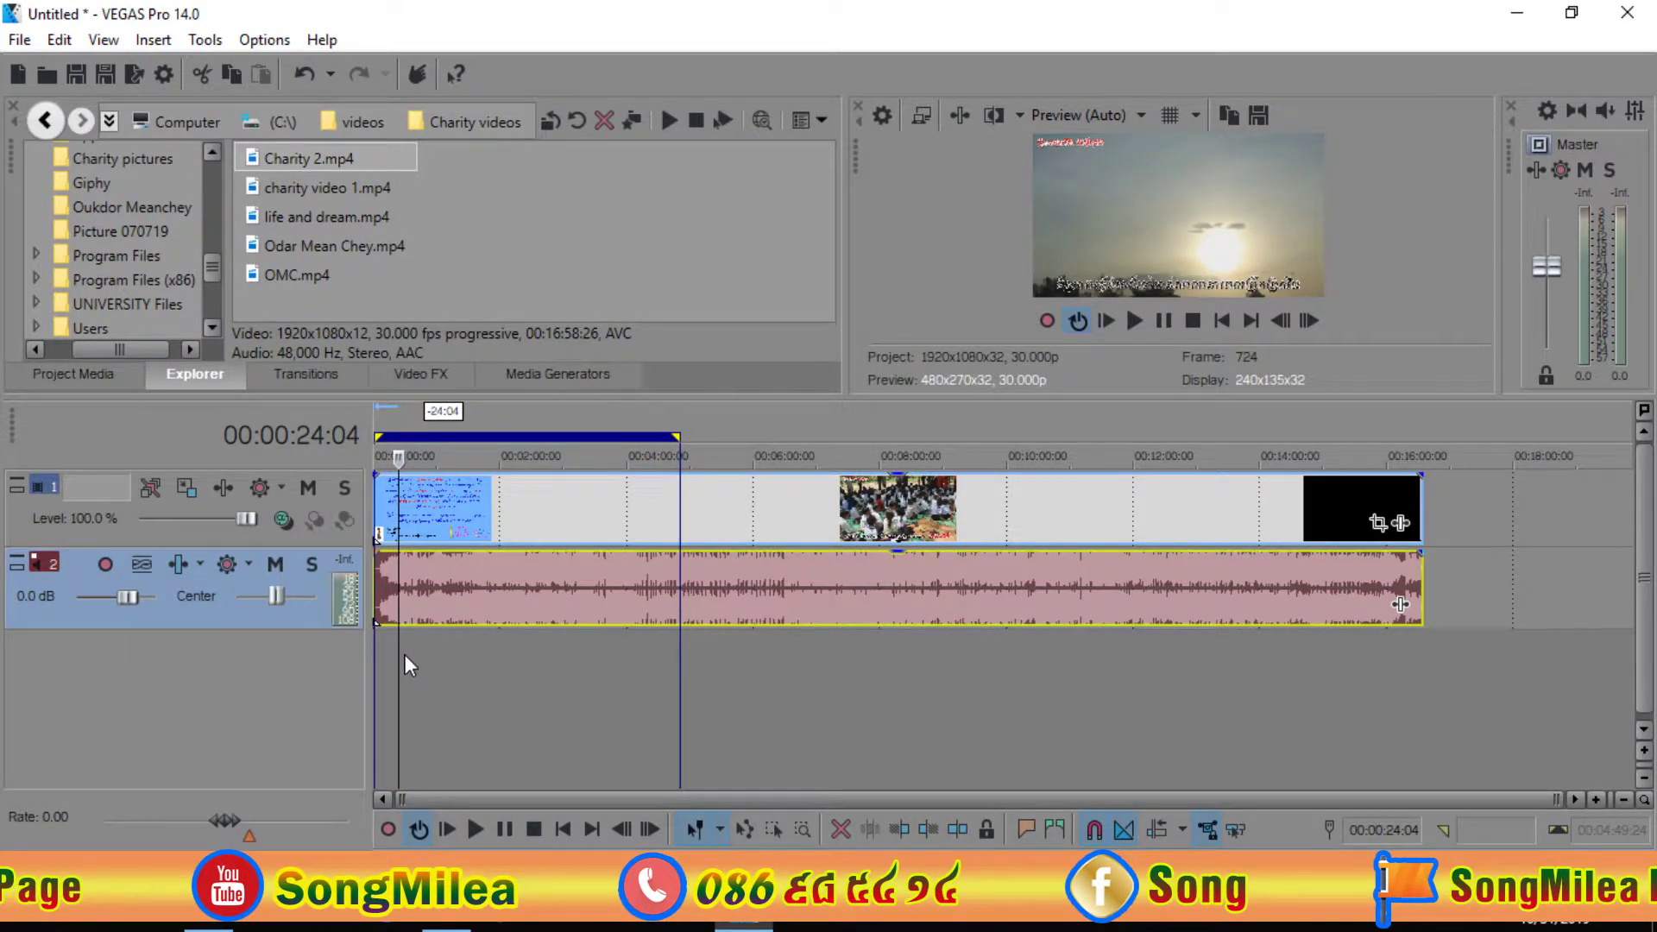
Preview the trimmed clip from 00:00:01:04 with loop playback on
{"action": "left_click", "coordinate": [380, 654]}
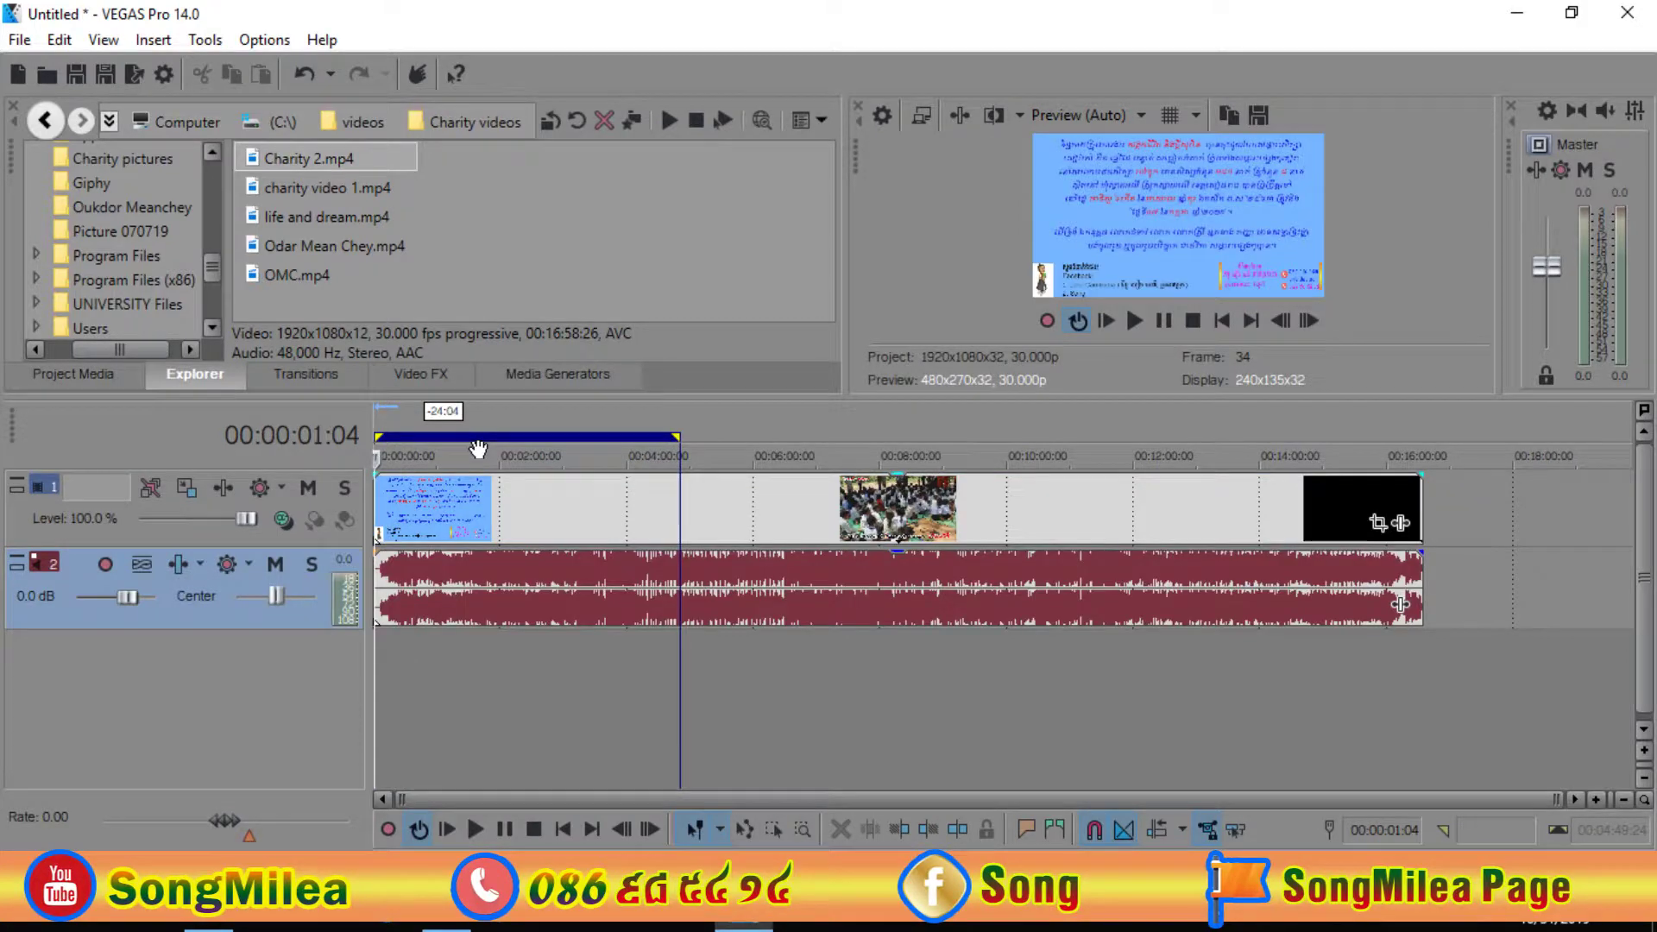
{"action": "left_click", "coordinate": [419, 829]}
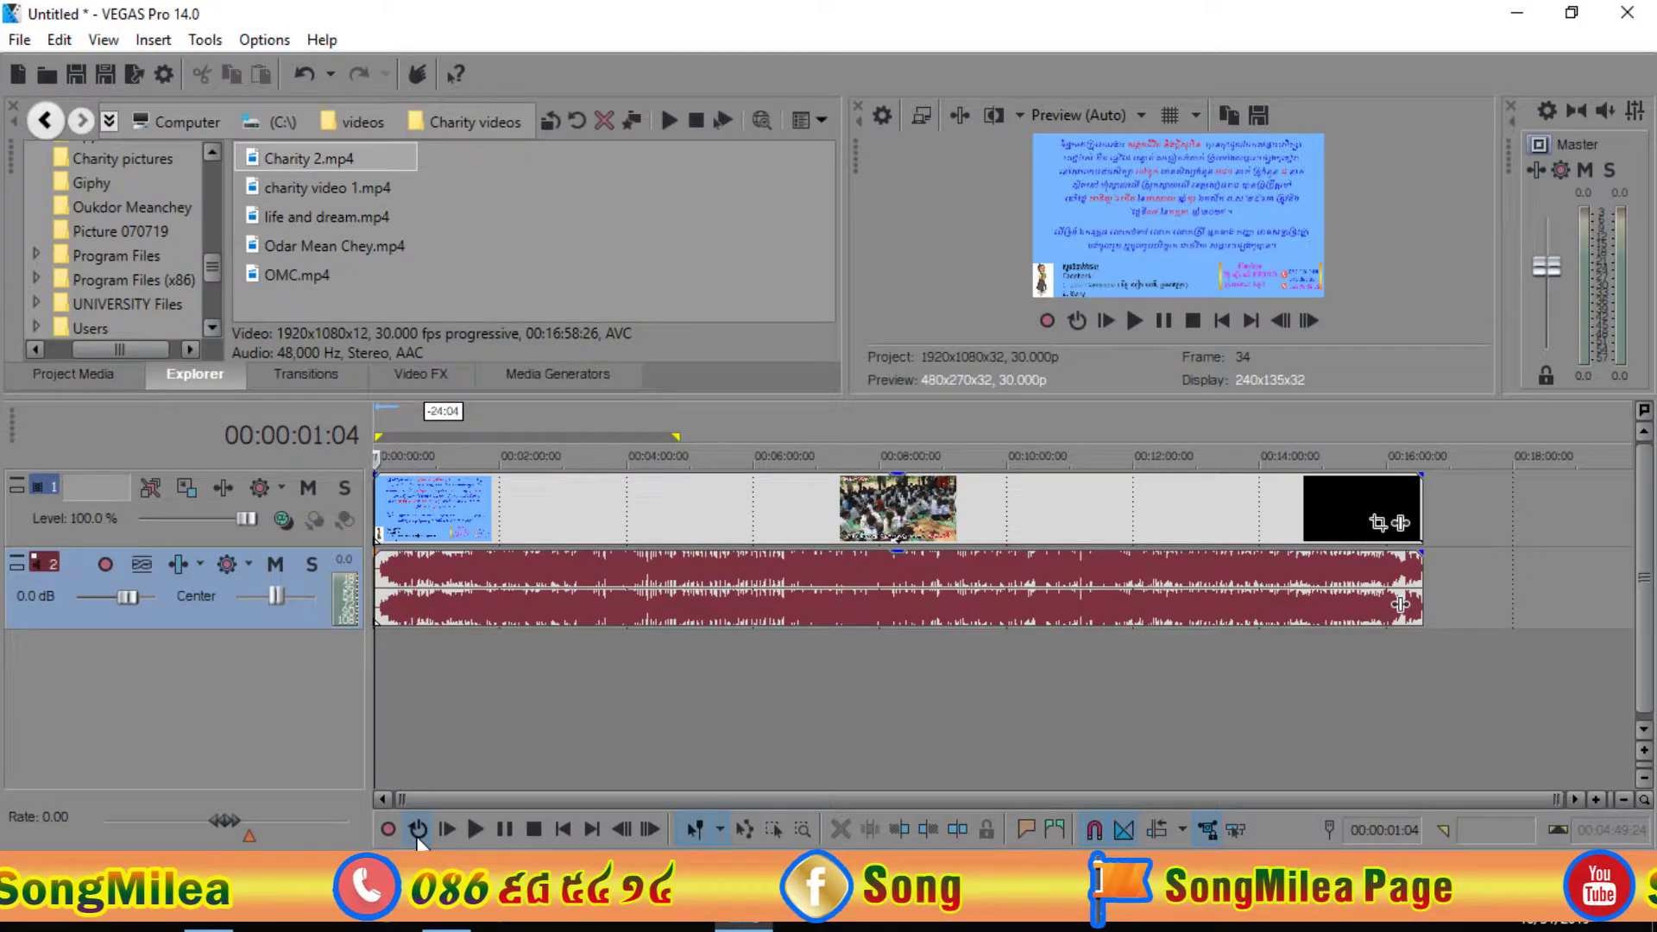
{"action": "left_click", "coordinate": [418, 830]}
{"action": "key", "text": "space"}
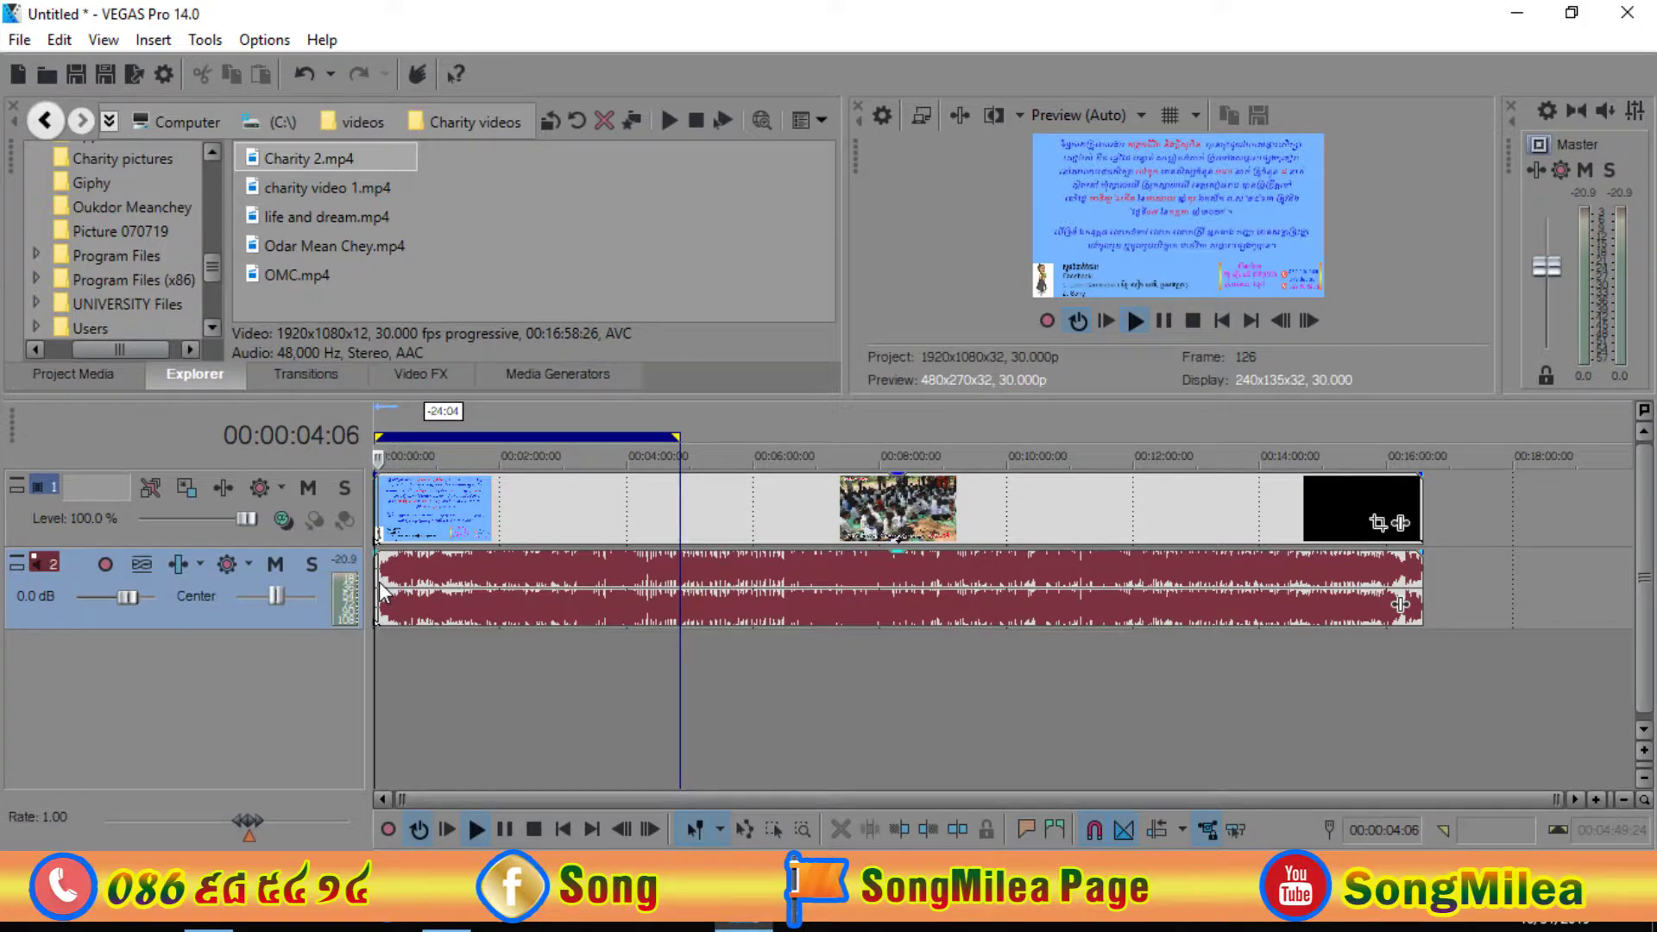
With loop playback off, trim the blue text opening from the clip and move the remaining footage to the timeline start
{"action": "left_click", "coordinate": [420, 829]}
{"action": "left_click", "coordinate": [476, 829]}
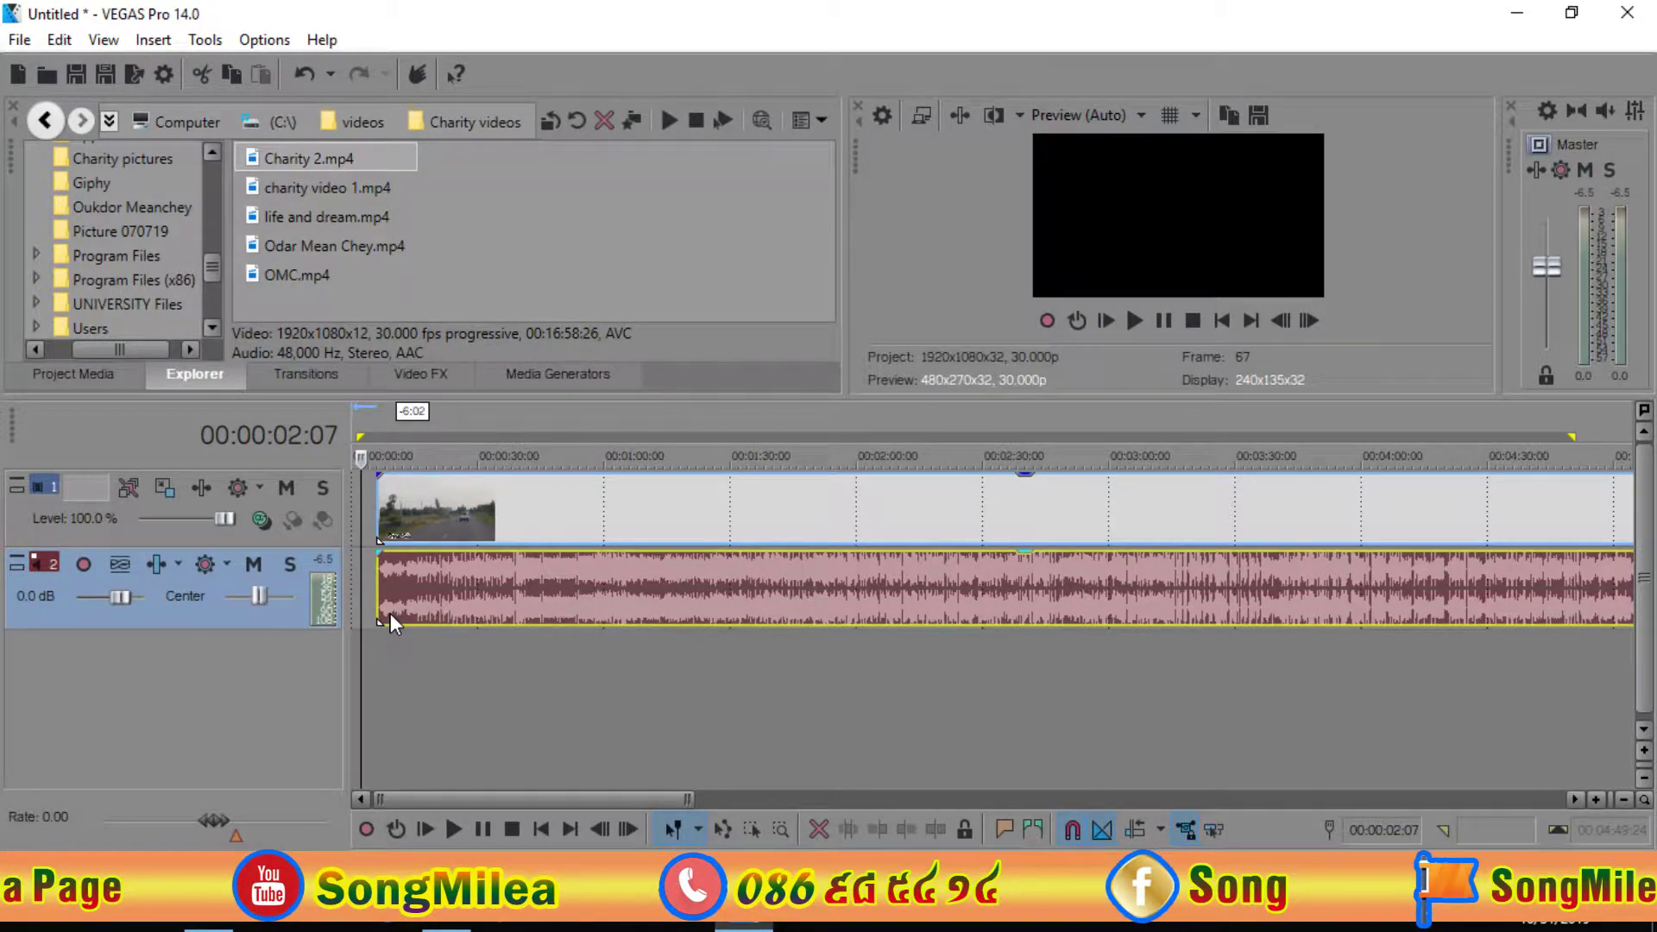
{"action": "left_click_drag", "start_coordinate": [390, 613], "coordinate": [366, 613]}
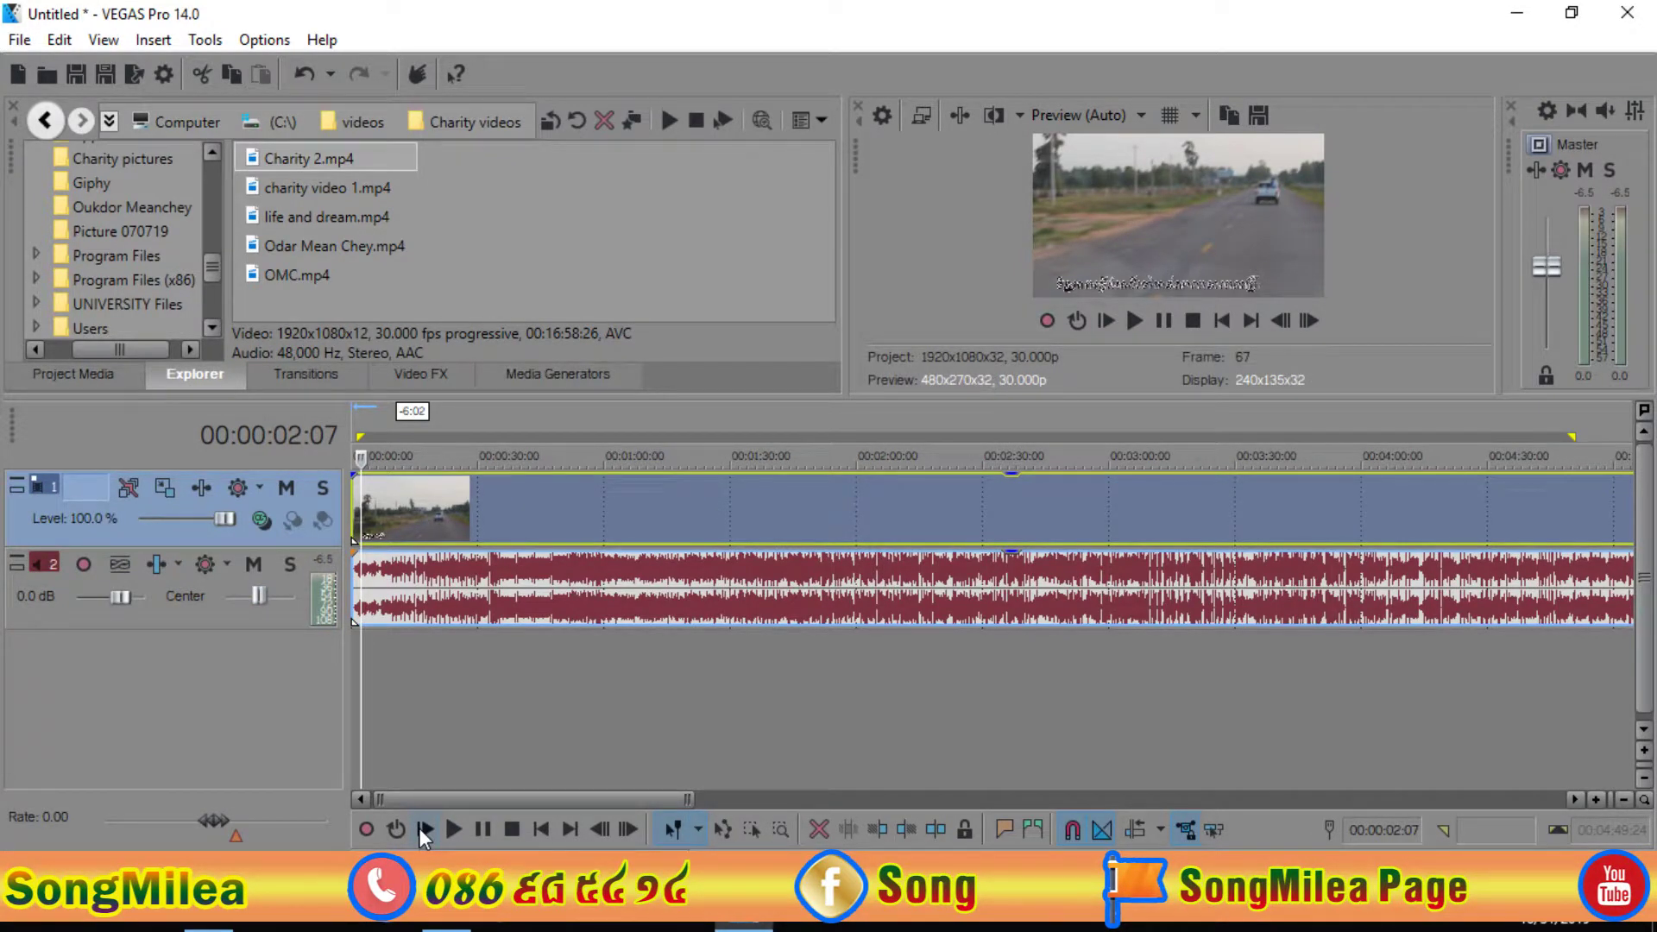
Place the cursor at 00:00:00:00 and play the trimmed clip from the beginning
{"action": "left_click", "coordinate": [356, 573]}
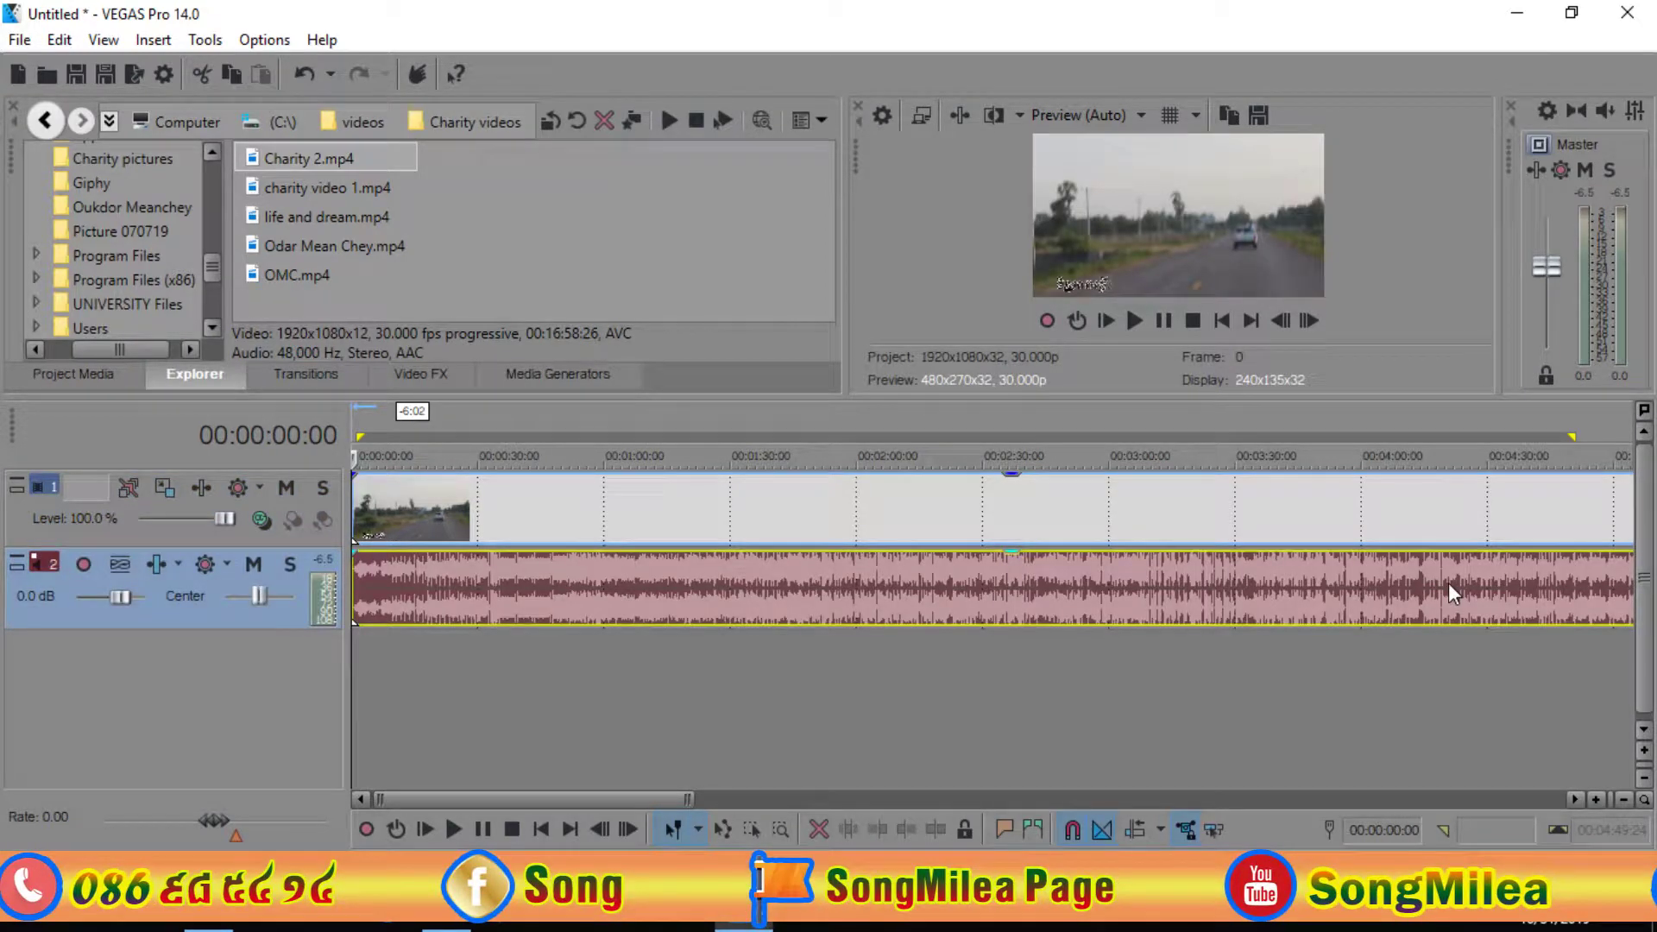
{"action": "left_click", "coordinate": [451, 834]}
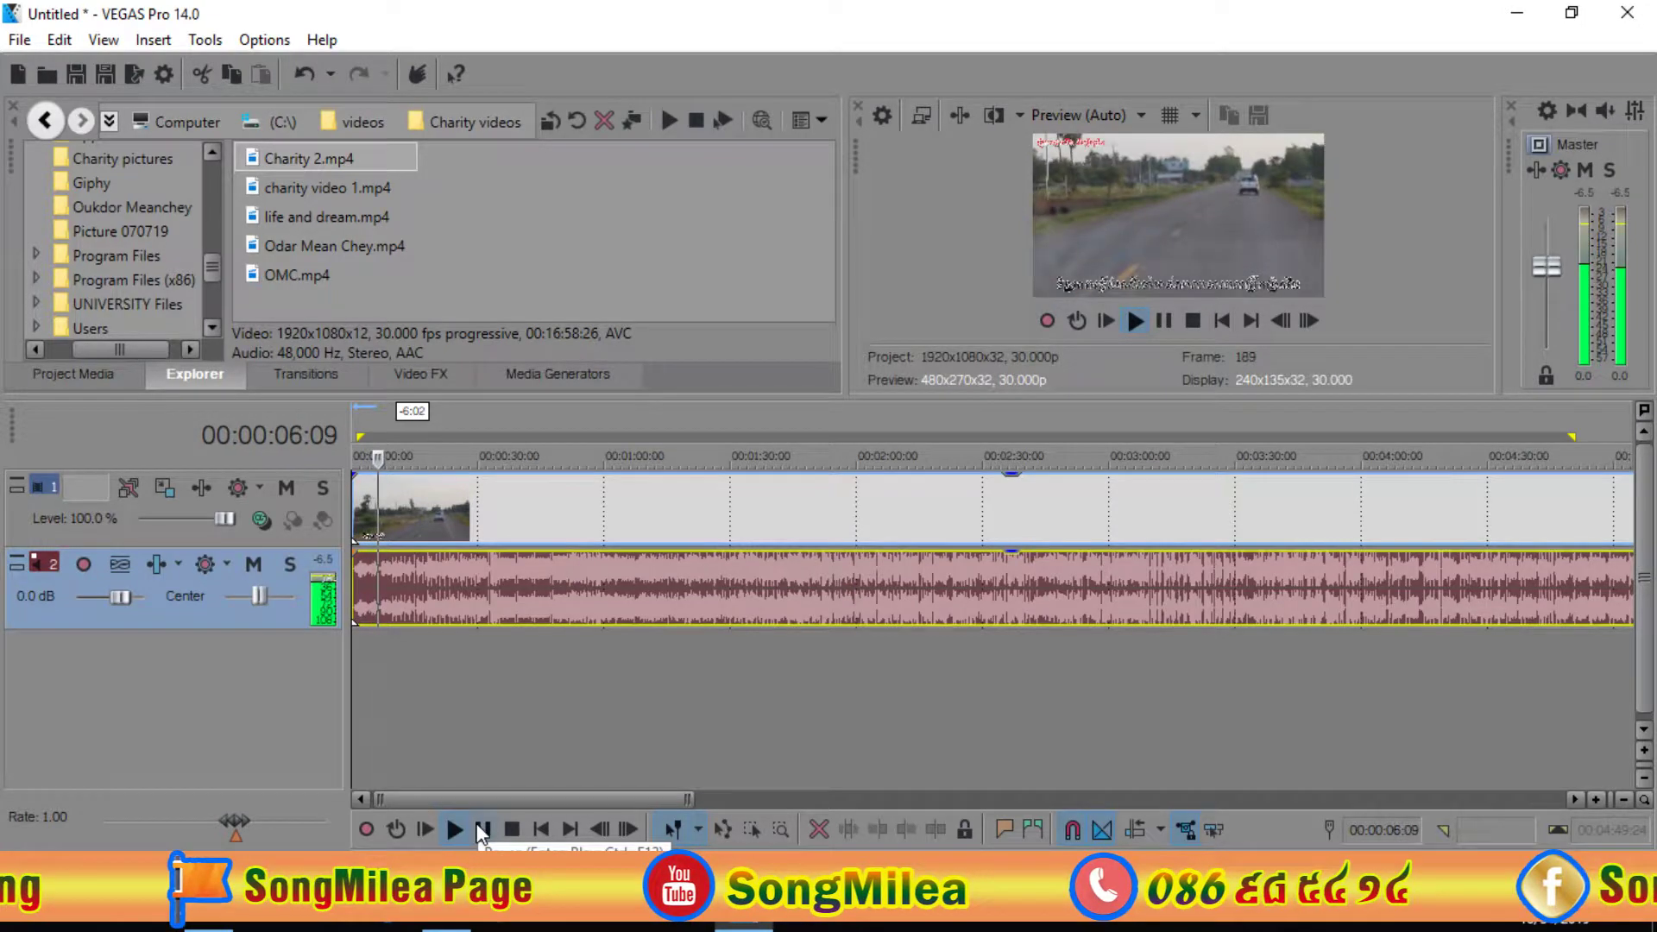
{"action": "left_click", "coordinate": [453, 830]}
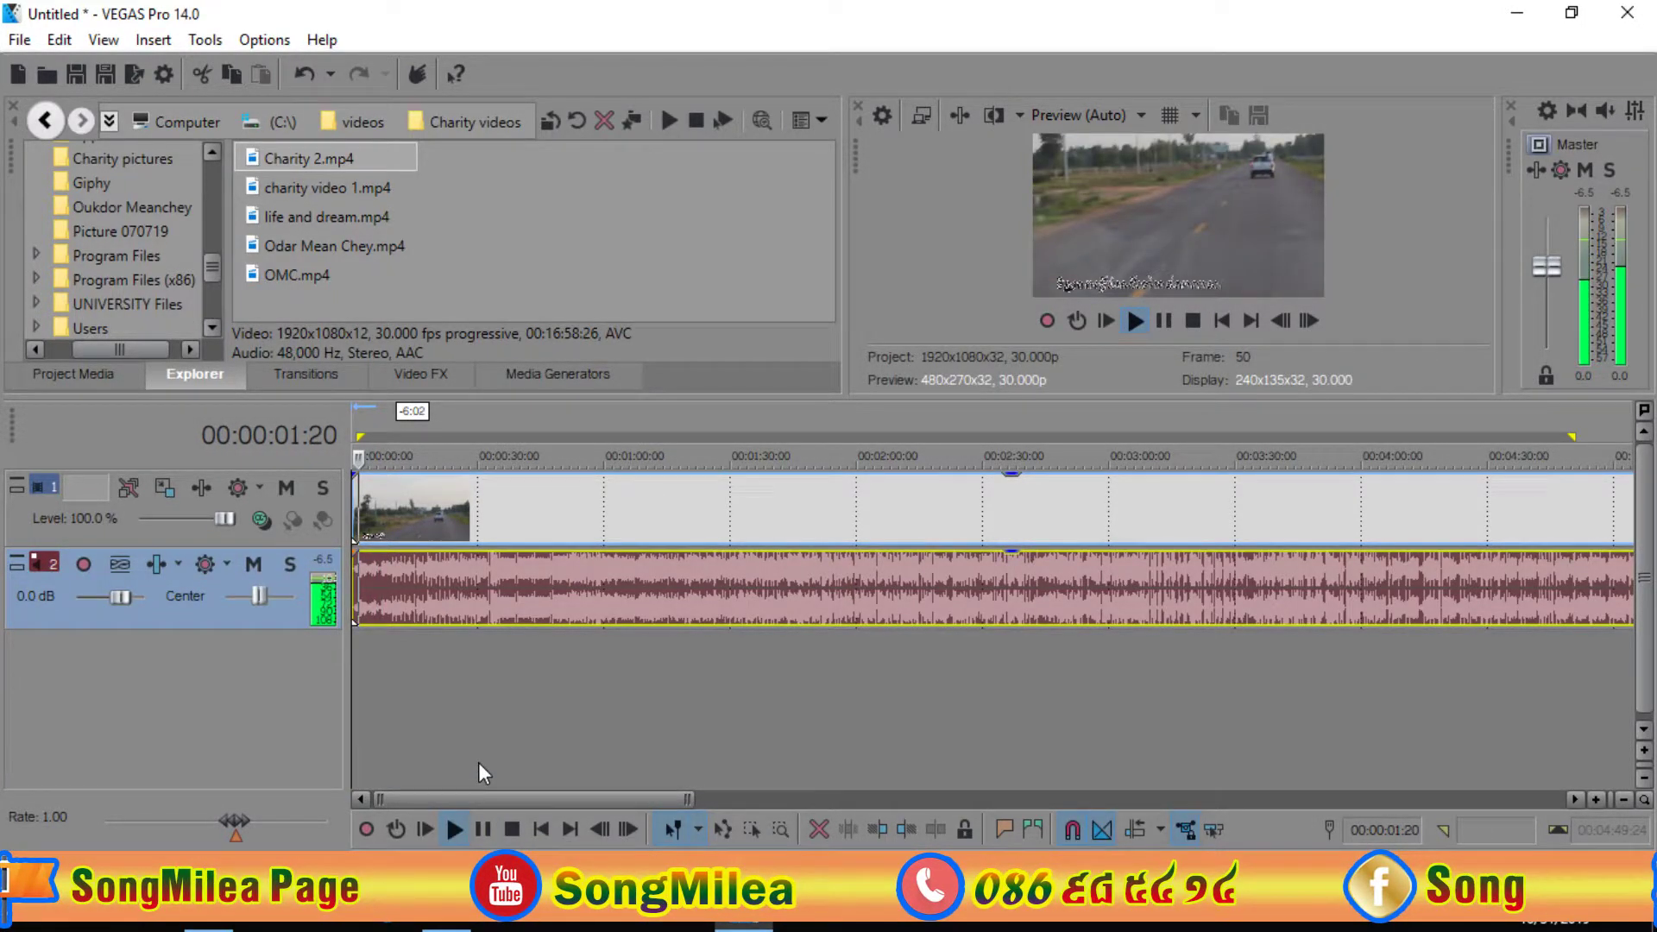
Pause and resume the preview, pause it at 00:00:06:01, then play again and stop to return to that point
{"action": "left_click", "coordinate": [484, 830]}
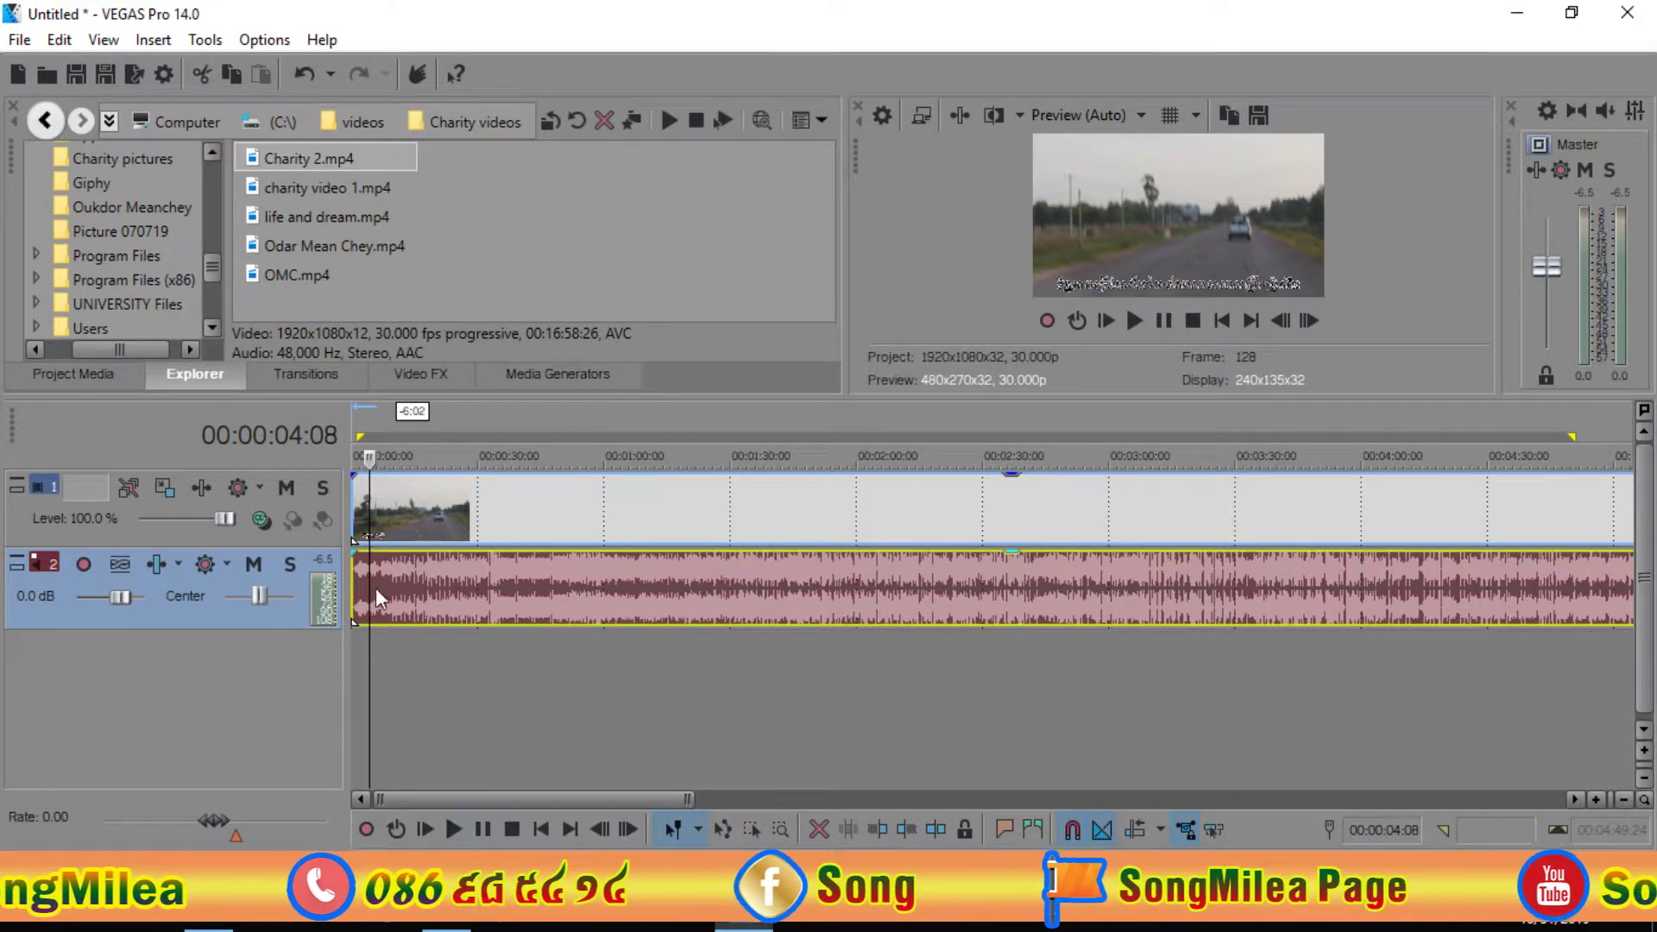
{"action": "left_click", "coordinate": [485, 838]}
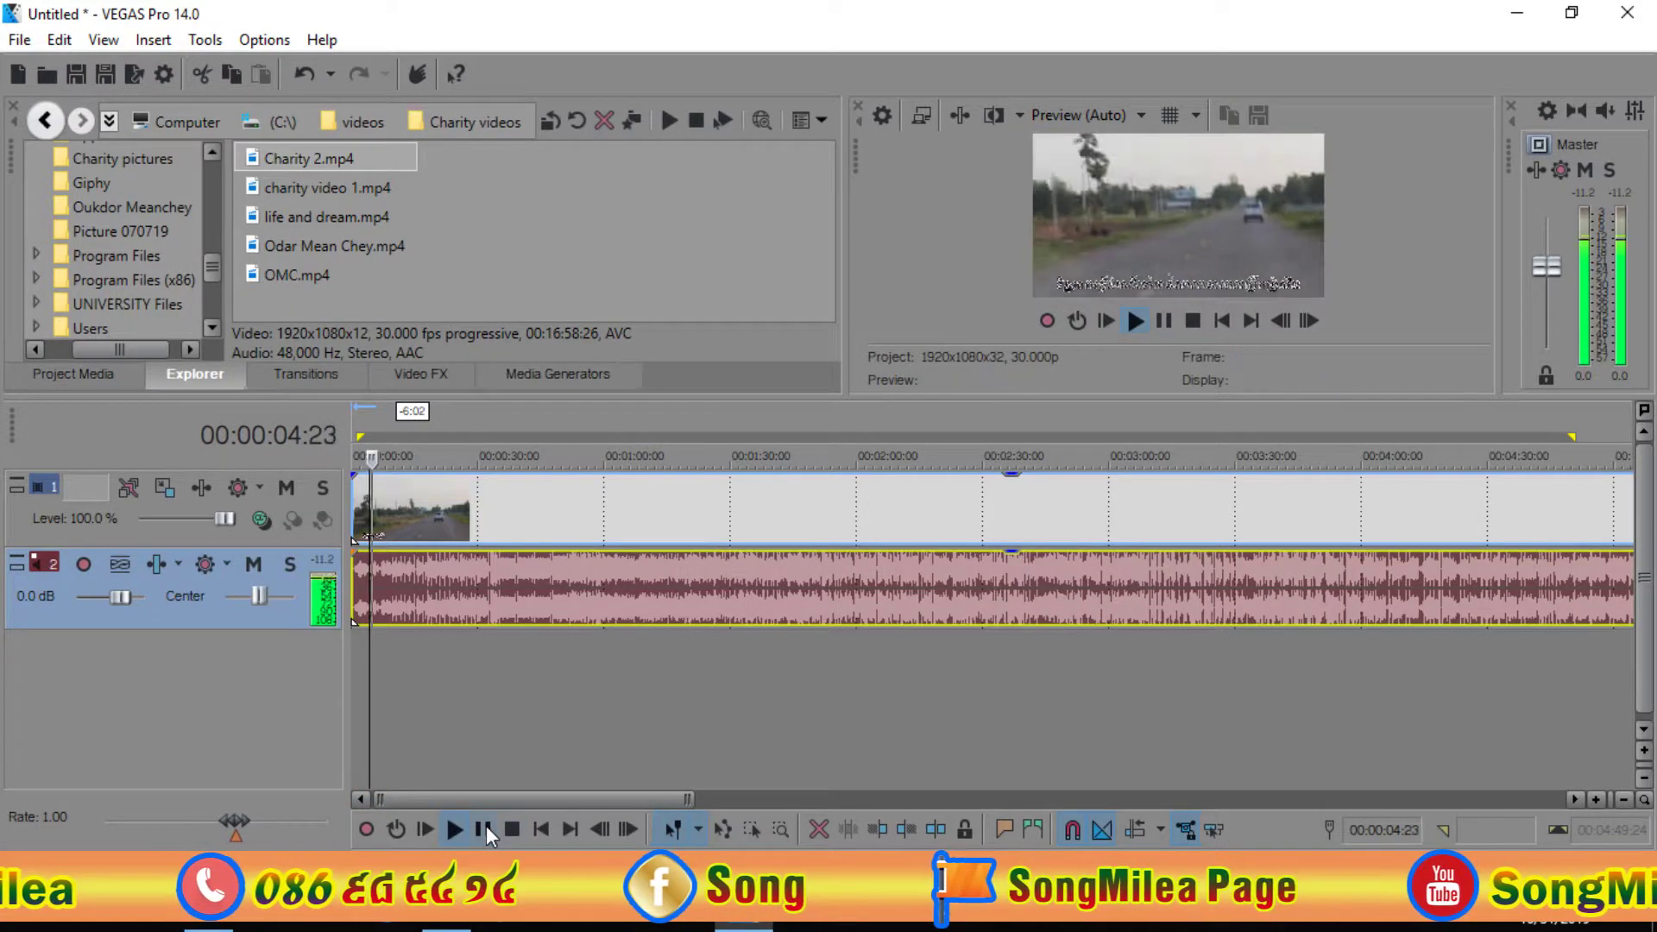
{"action": "left_click", "coordinate": [485, 827]}
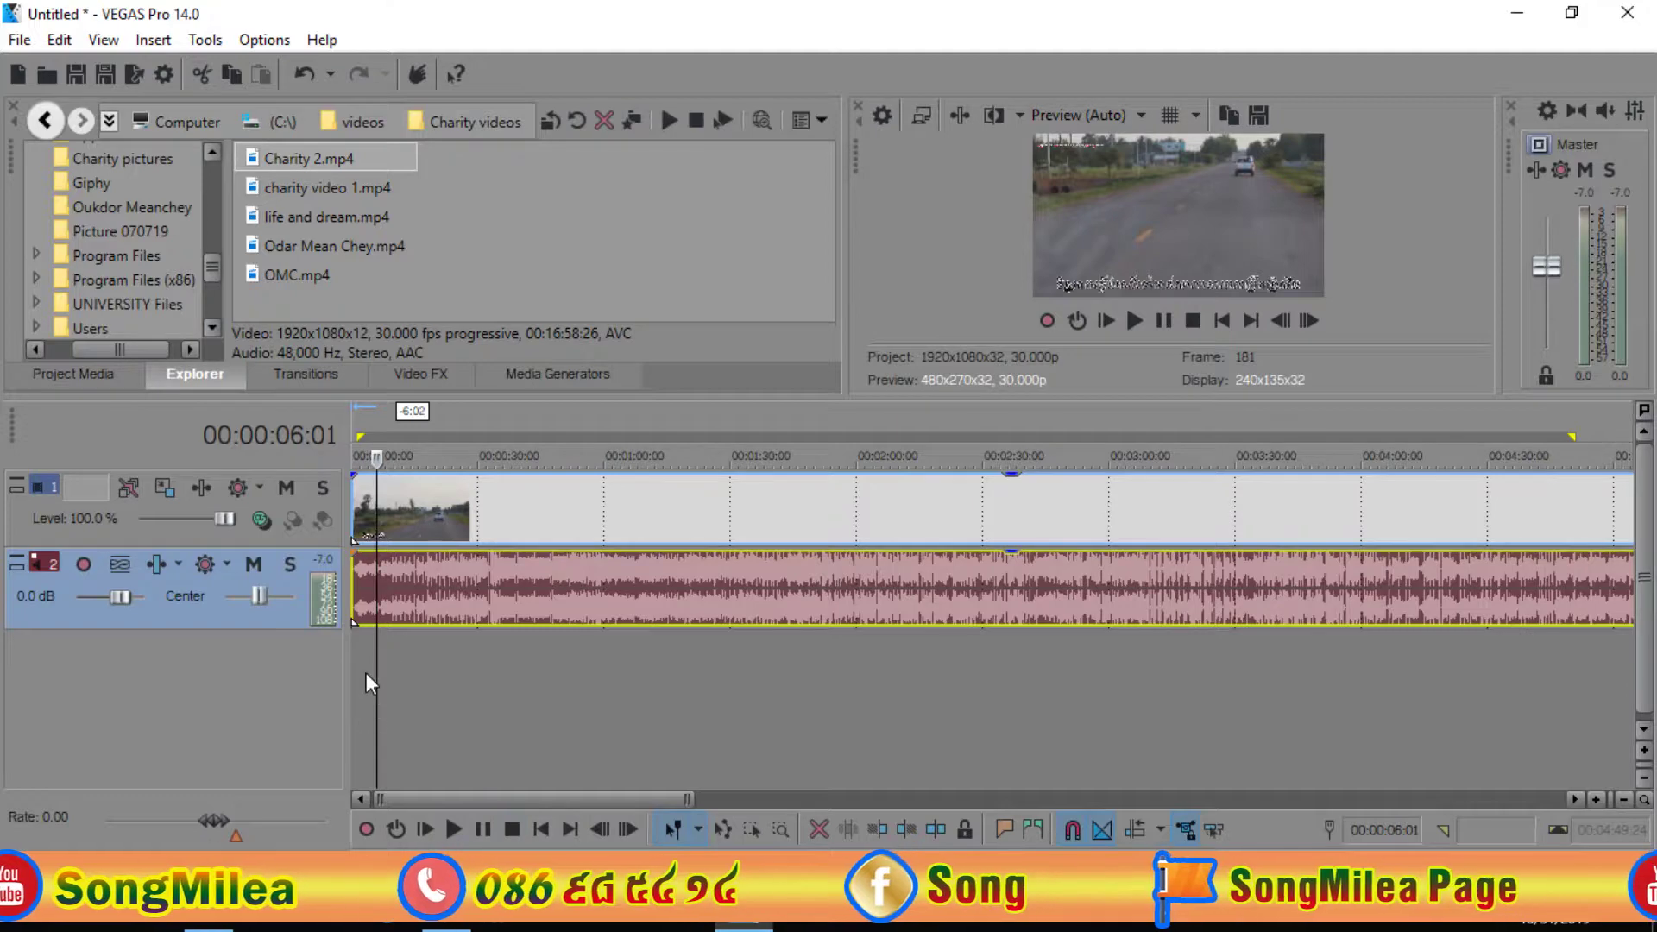
{"action": "key", "text": "space"}
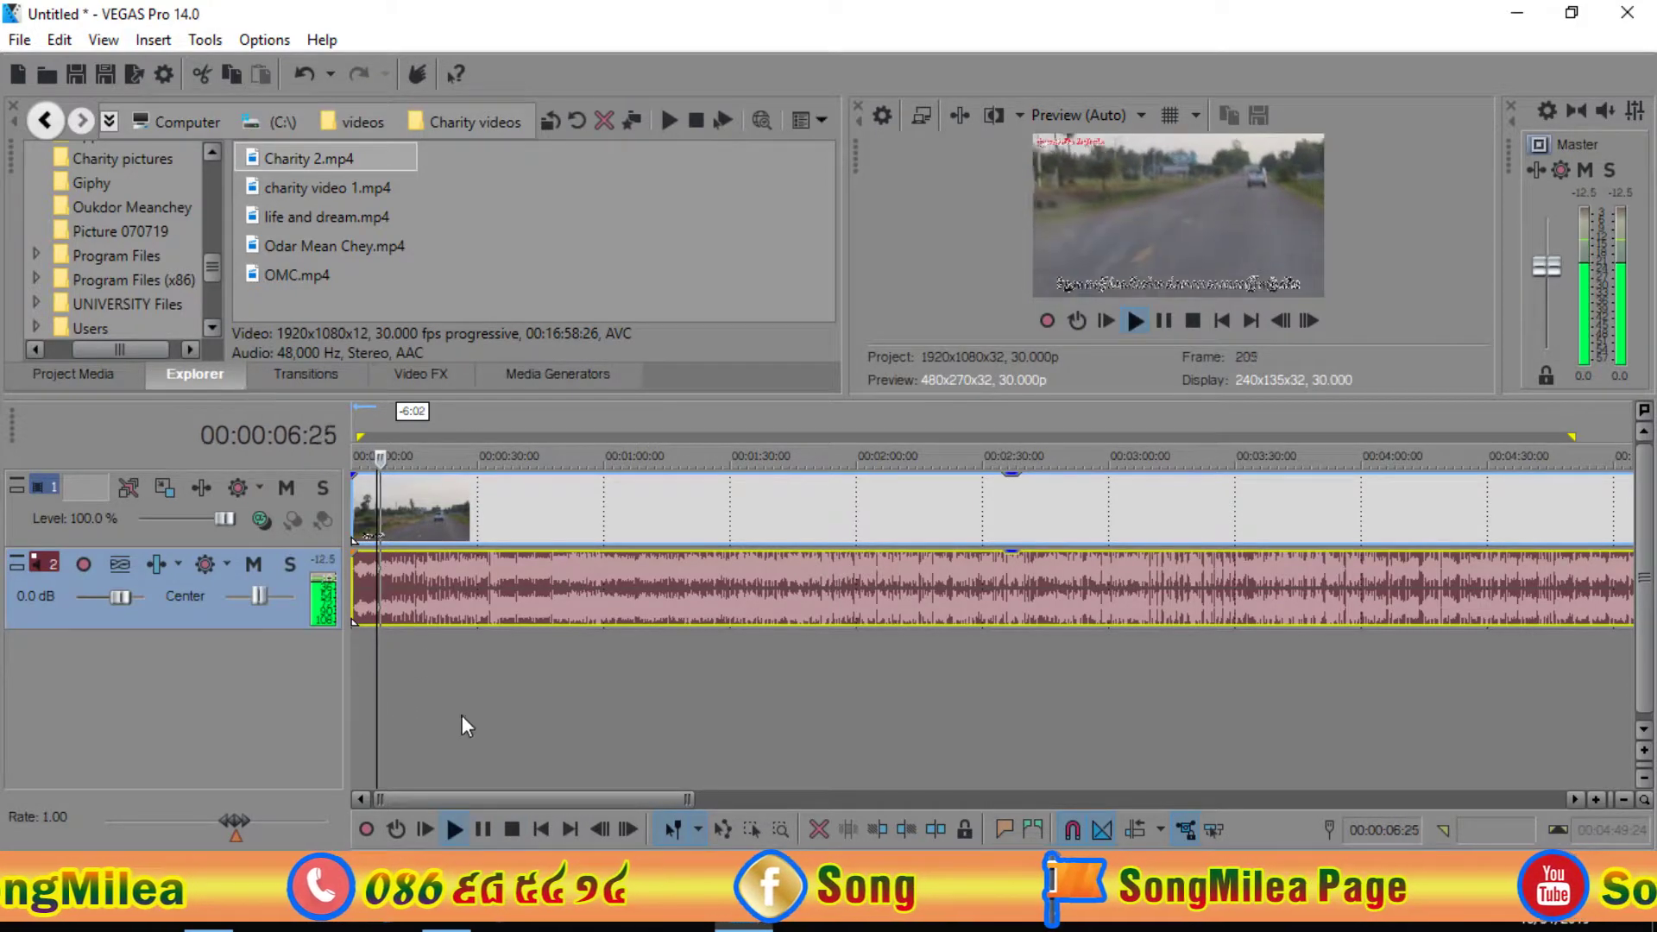
{"action": "left_click", "coordinate": [511, 830]}
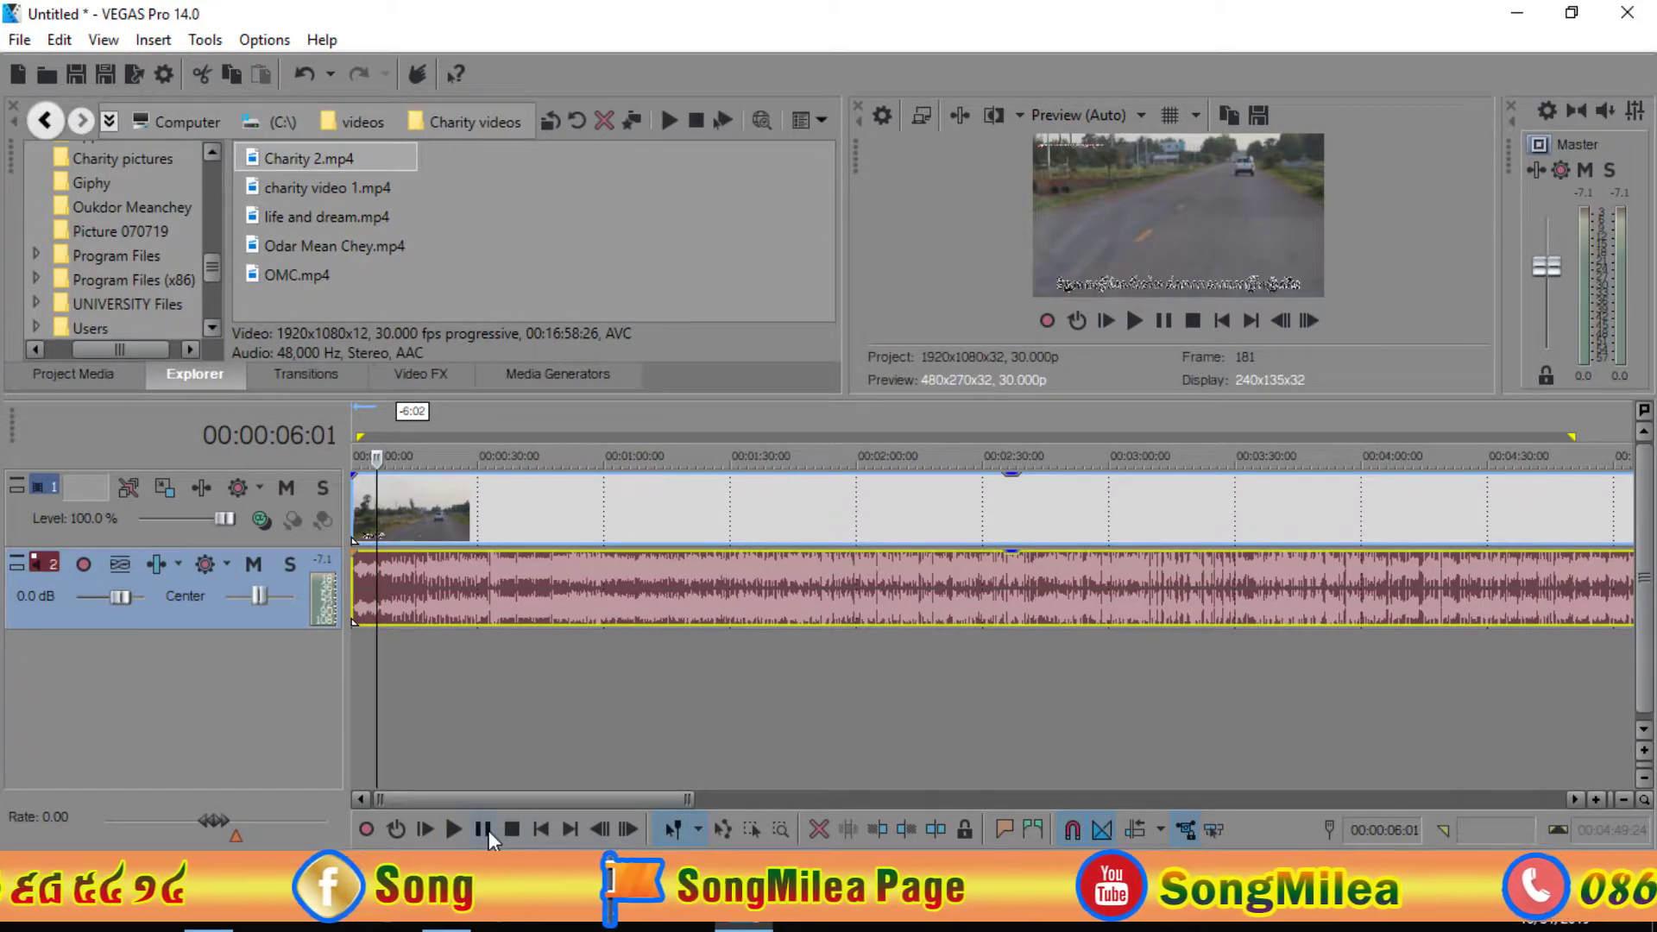
Play the clip from 00:00:12:03 and pause it at 00:00:18:04
{"action": "left_click", "coordinate": [402, 604]}
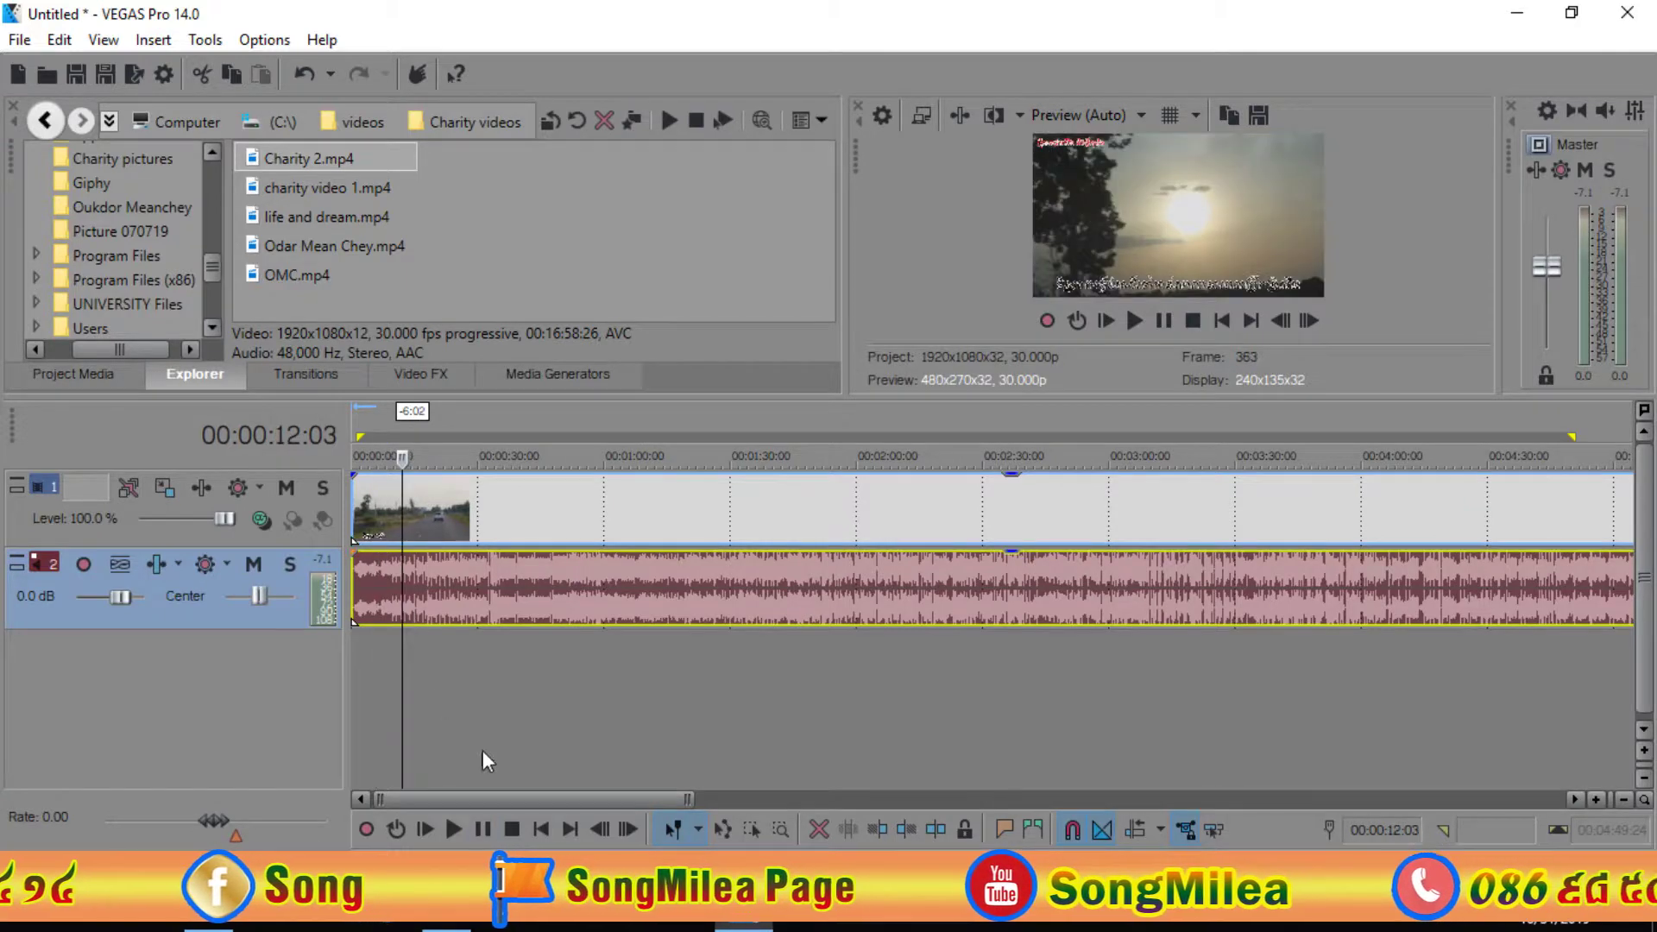
{"action": "left_click", "coordinate": [478, 831]}
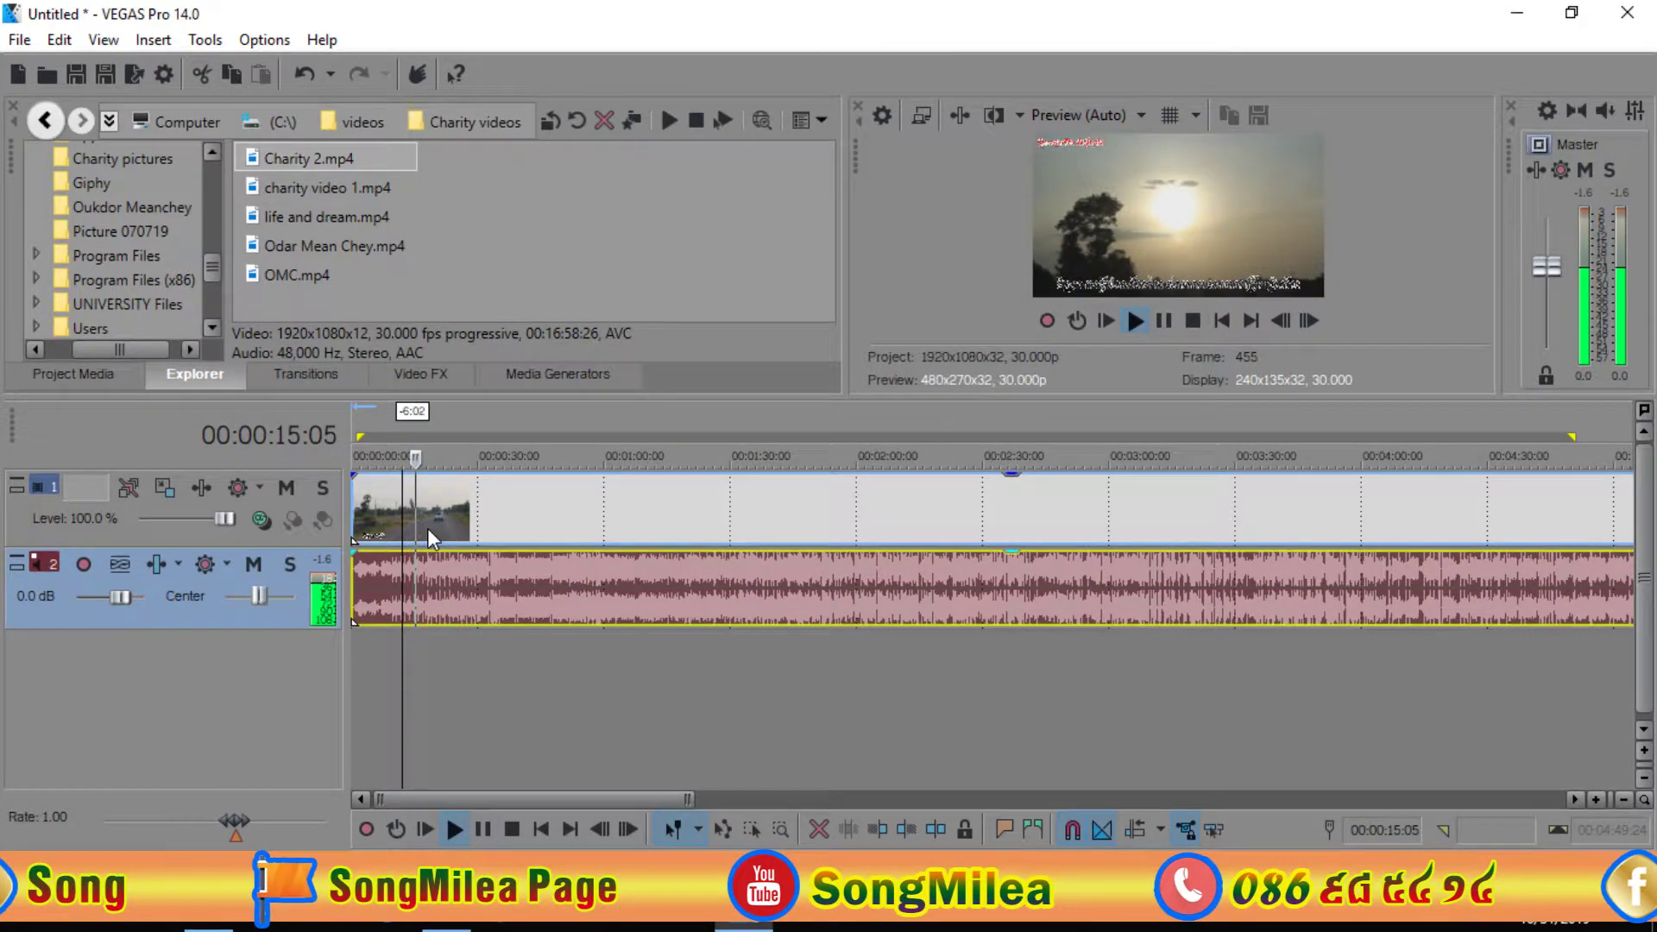
{"action": "left_click", "coordinate": [480, 832]}
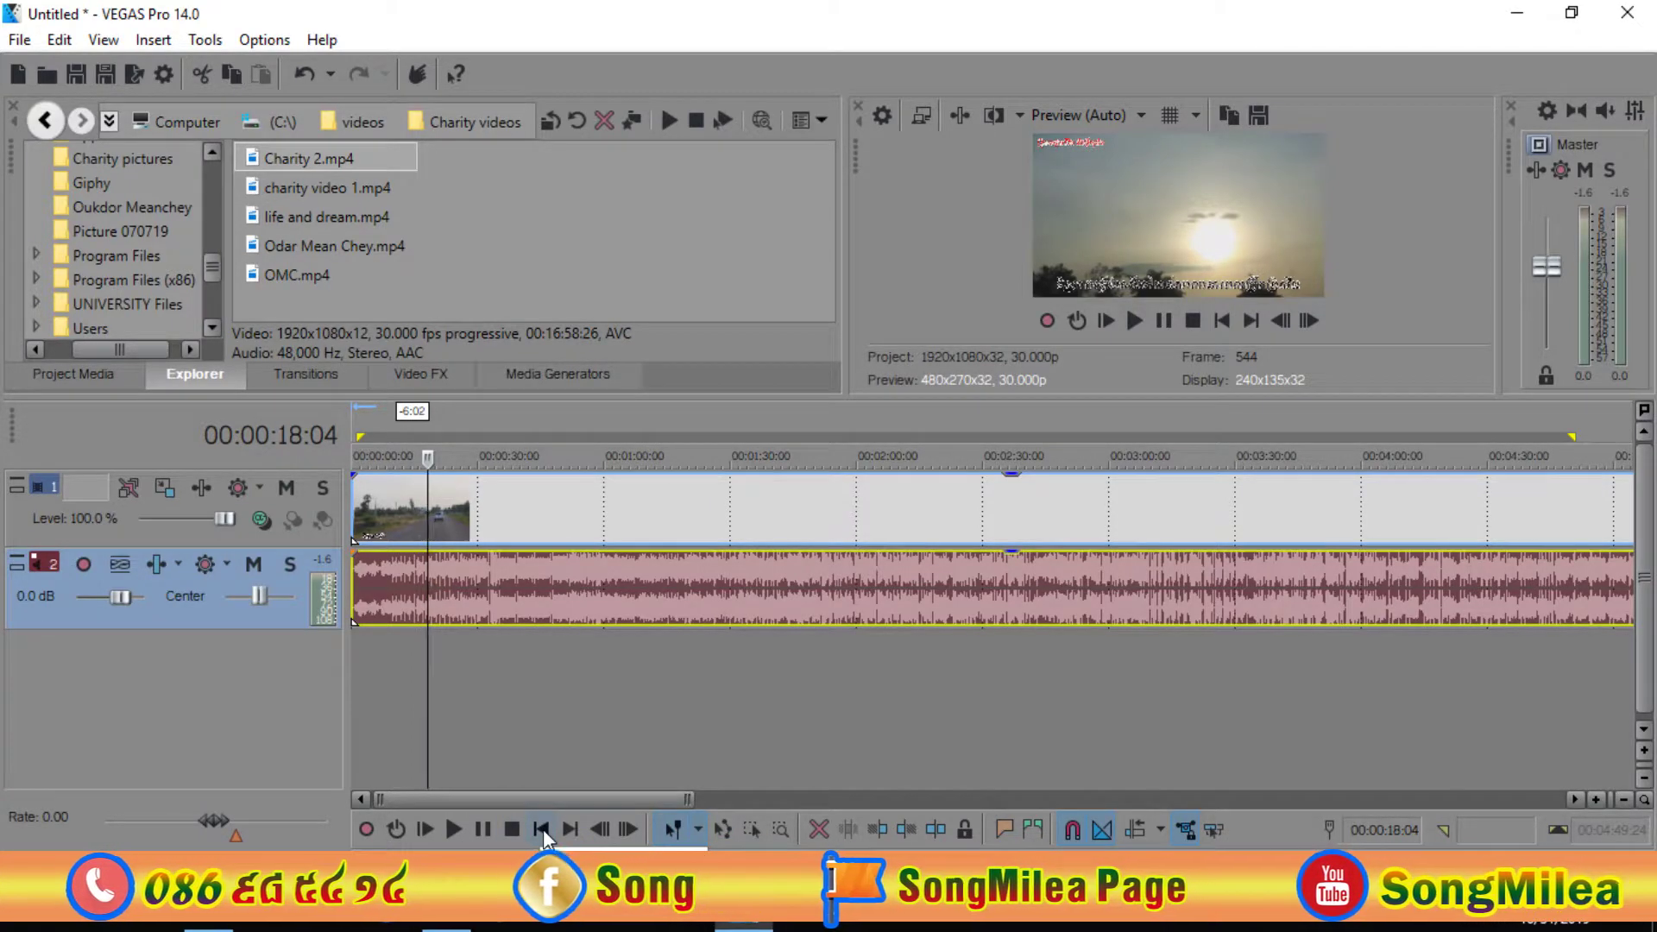
Place the cursor at 00:00:32:26, then jump to the start of the project and on to its end
{"action": "left_click", "coordinate": [359, 572]}
{"action": "left_click", "coordinate": [490, 561]}
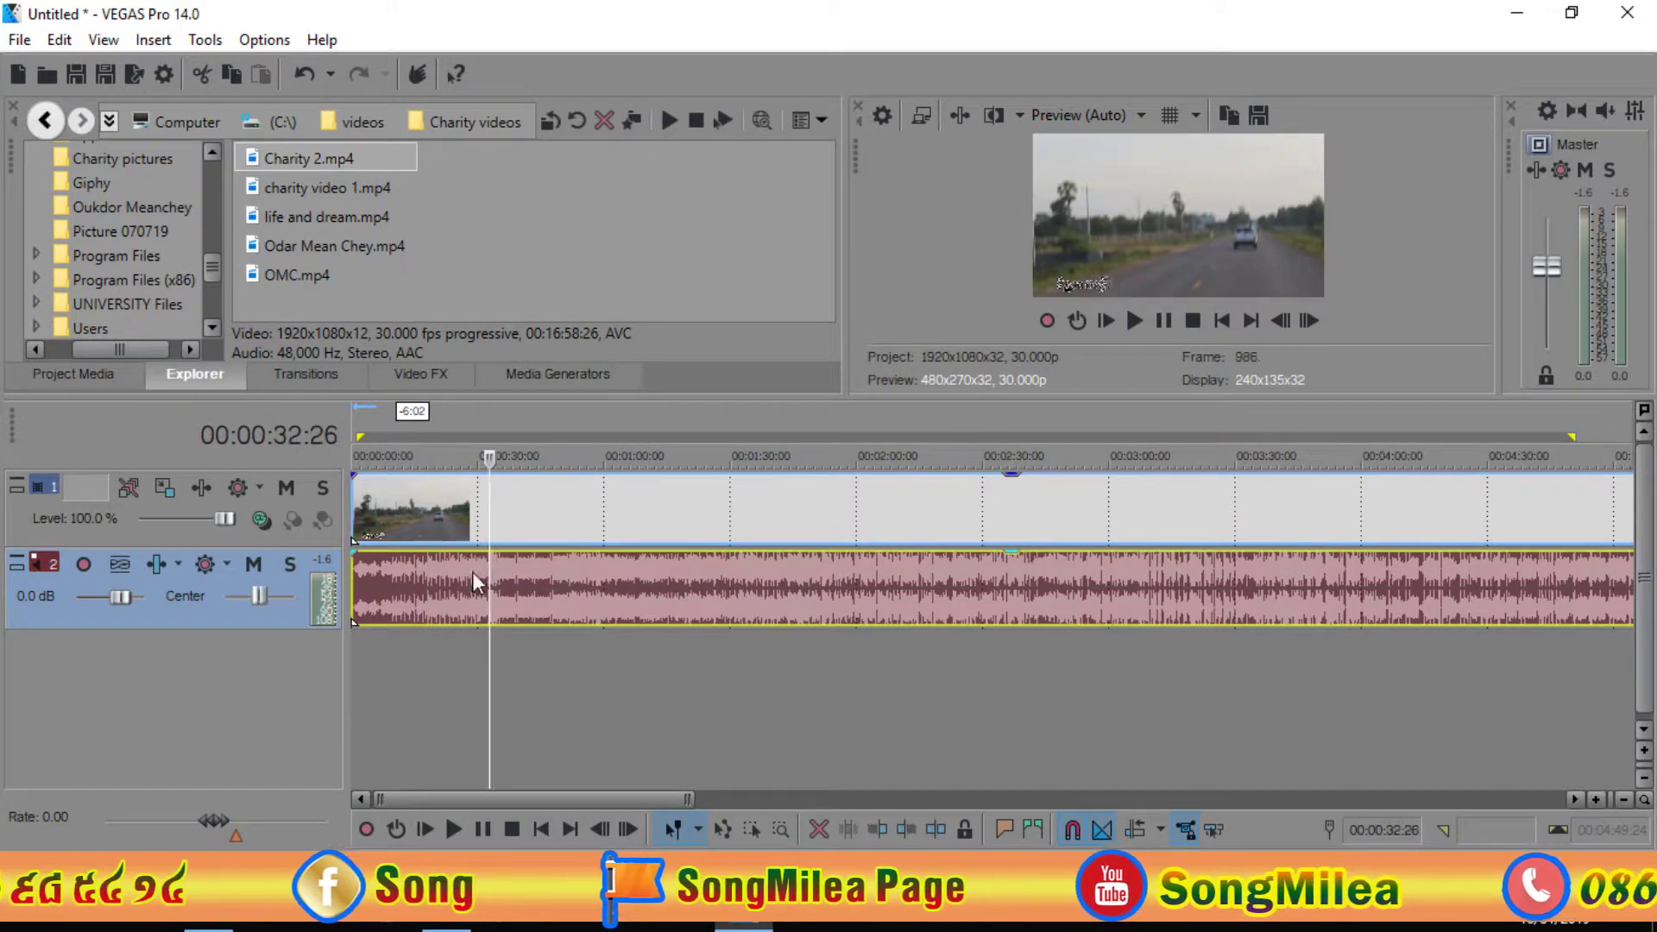
{"action": "left_click", "coordinate": [549, 826]}
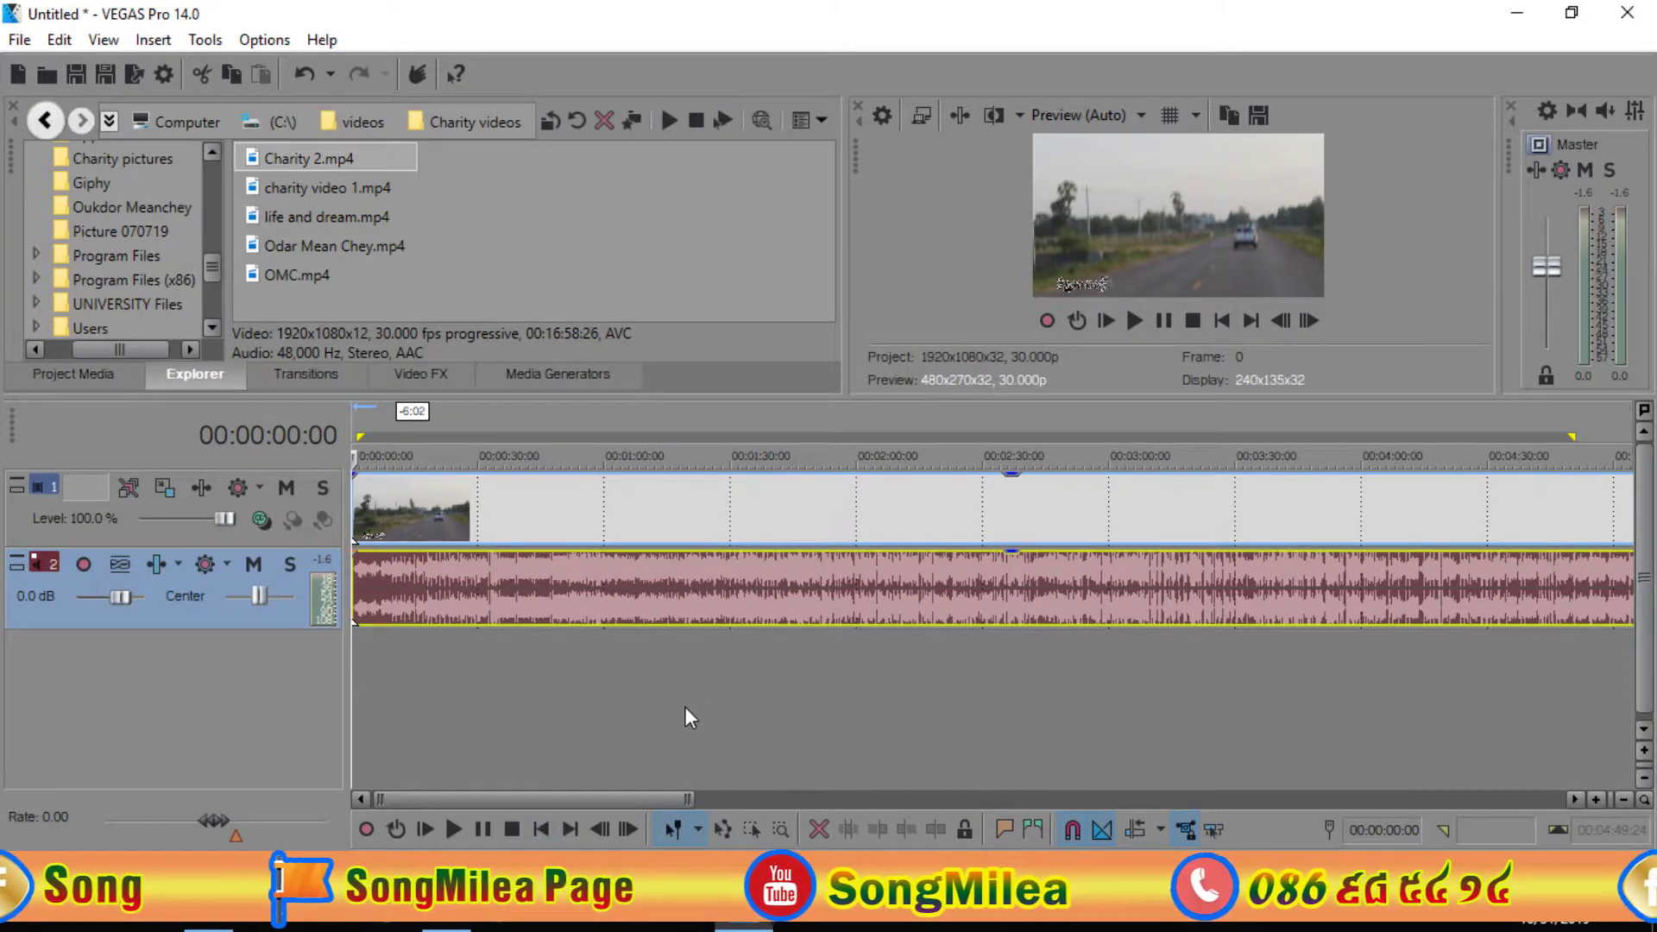
{"action": "left_click", "coordinate": [569, 829]}
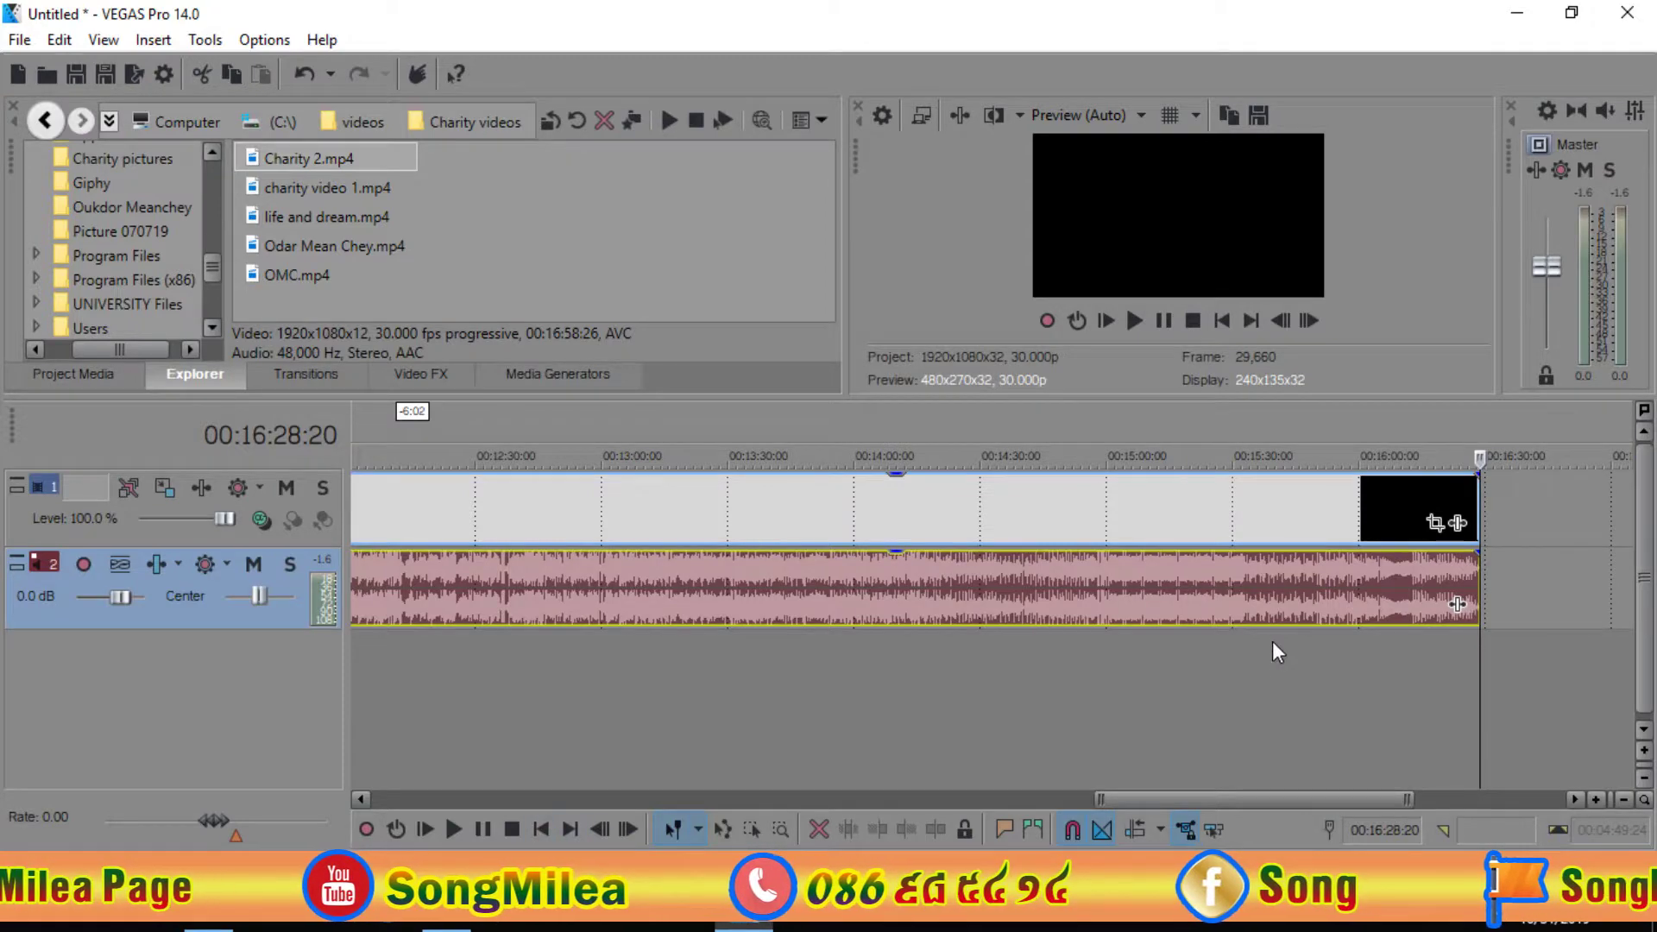
Examine the clip's full length on the timeline and its frames at several positions, including 00:03:55:00 and 00:01:21:10
{"action": "scroll", "coordinate": [931, 573], "scroll_direction": "down", "scroll_amount": 6}
{"action": "scroll", "coordinate": [931, 560], "scroll_direction": "up", "scroll_amount": 2}
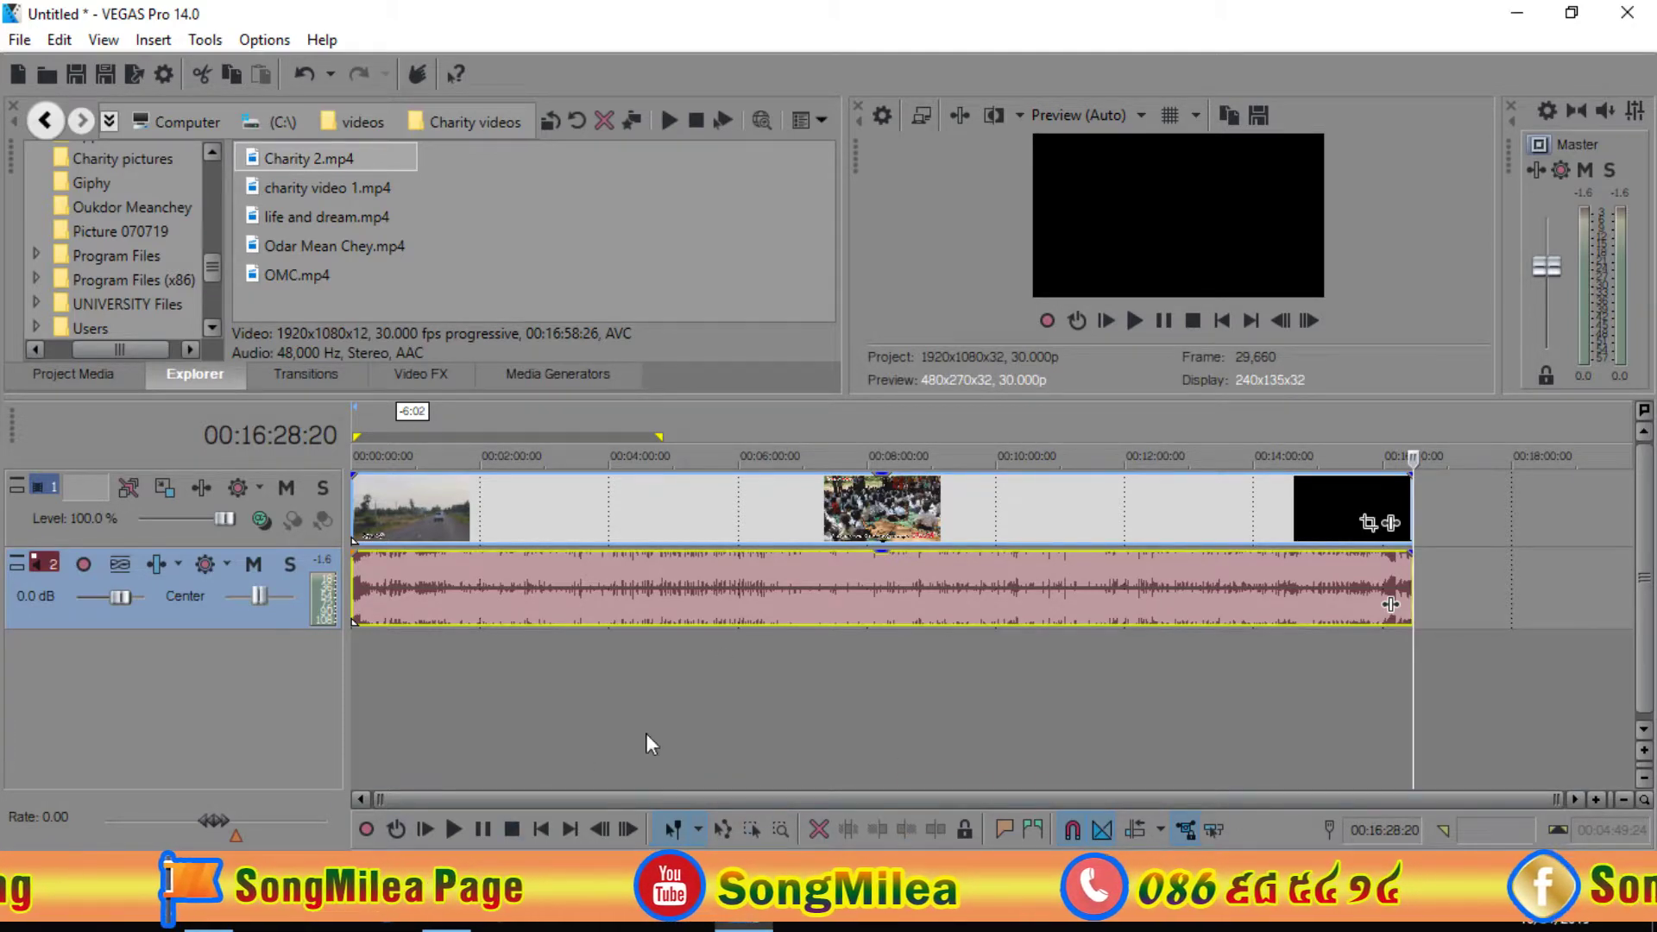
{"action": "scroll", "coordinate": [530, 610], "scroll_direction": "down", "scroll_amount": 3}
{"action": "scroll", "coordinate": [530, 608], "scroll_direction": "up", "scroll_amount": 3}
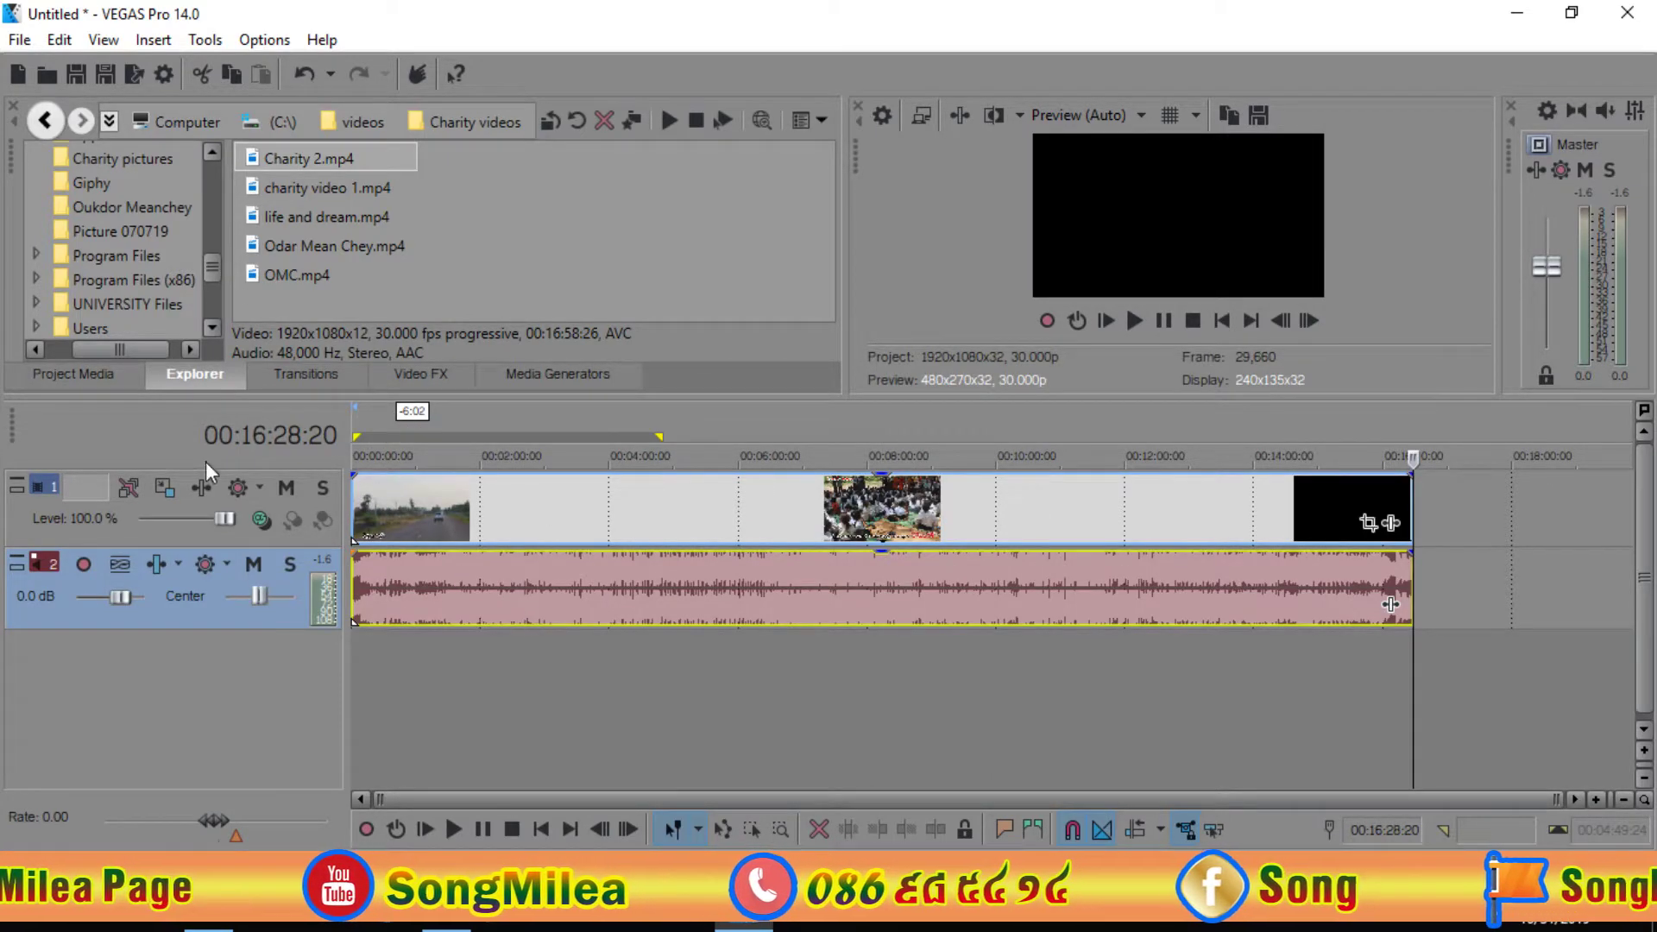
{"action": "left_click", "coordinate": [416, 523]}
{"action": "left_click", "coordinate": [506, 514]}
{"action": "left_click", "coordinate": [603, 506]}
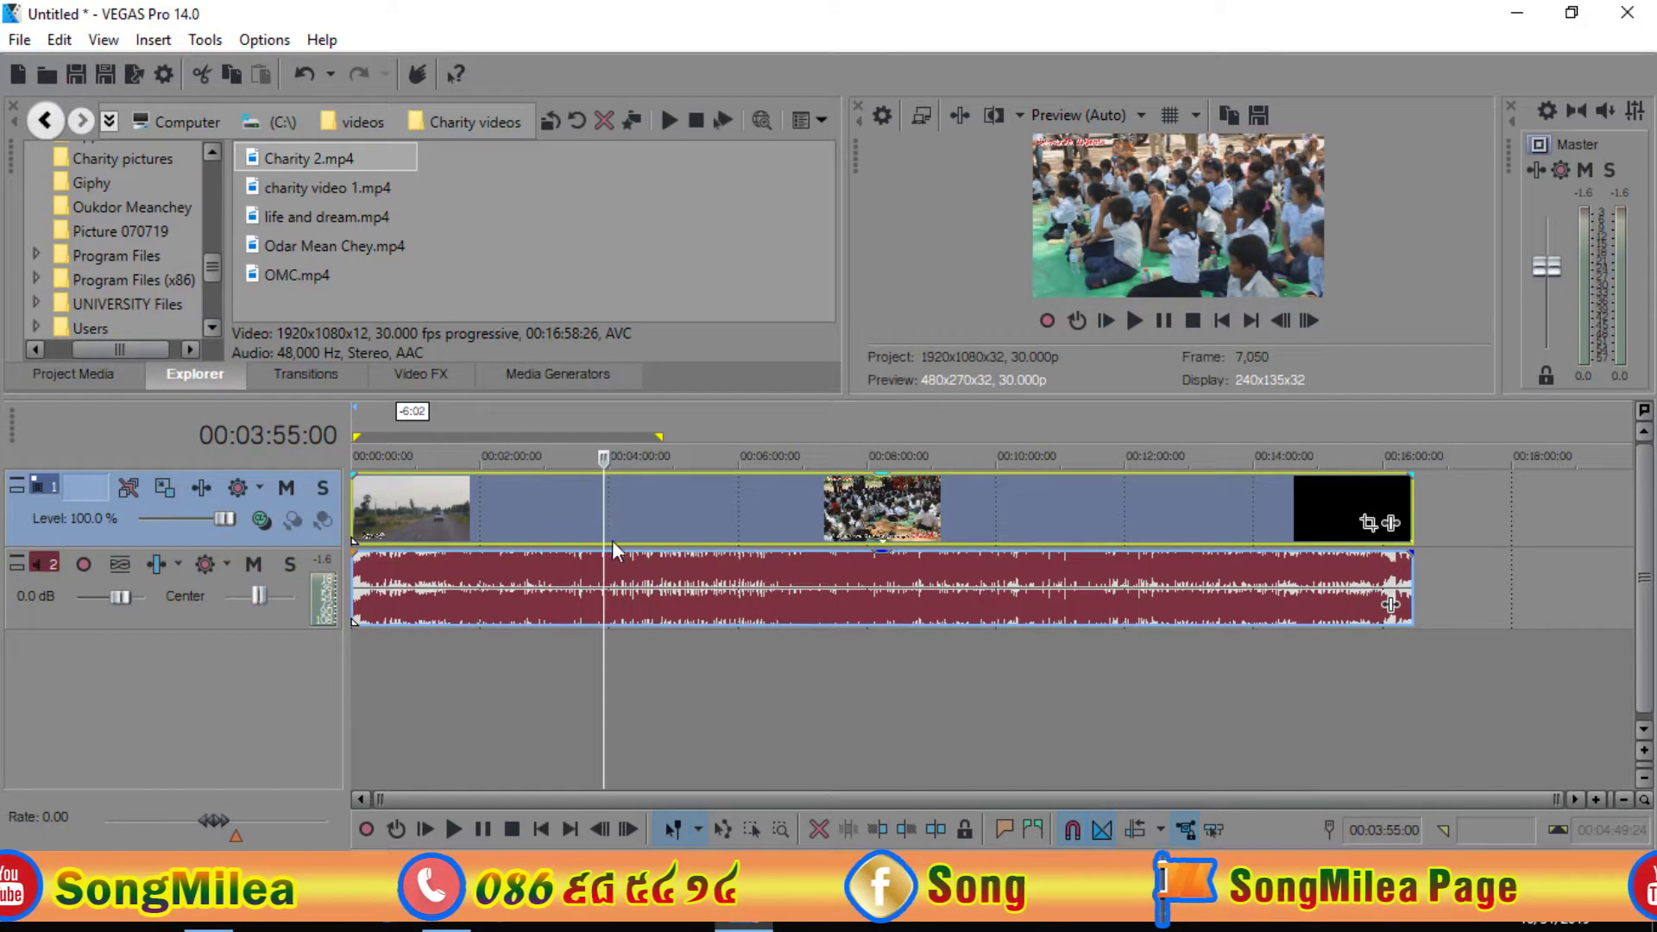
{"action": "scroll", "coordinate": [614, 540], "scroll_direction": "up", "scroll_amount": 5}
{"action": "scroll", "coordinate": [614, 540], "scroll_direction": "down", "scroll_amount": 5}
{"action": "scroll", "coordinate": [617, 537], "scroll_direction": "up", "scroll_amount": 5}
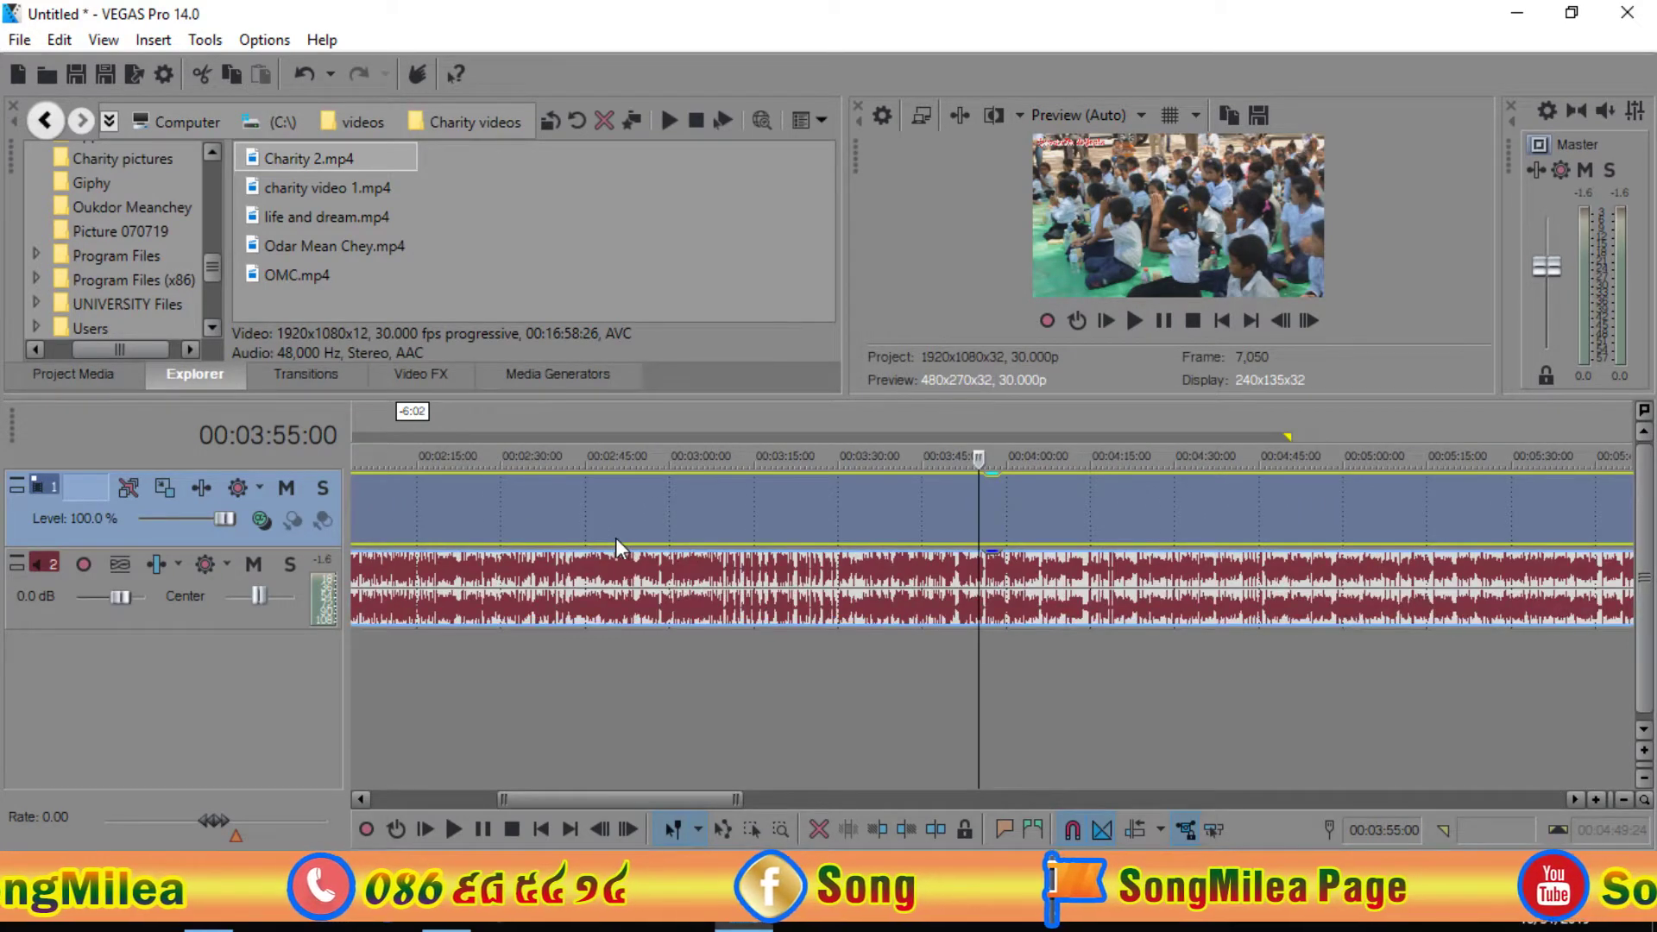
{"action": "scroll", "coordinate": [650, 576], "scroll_direction": "down", "scroll_amount": 5}
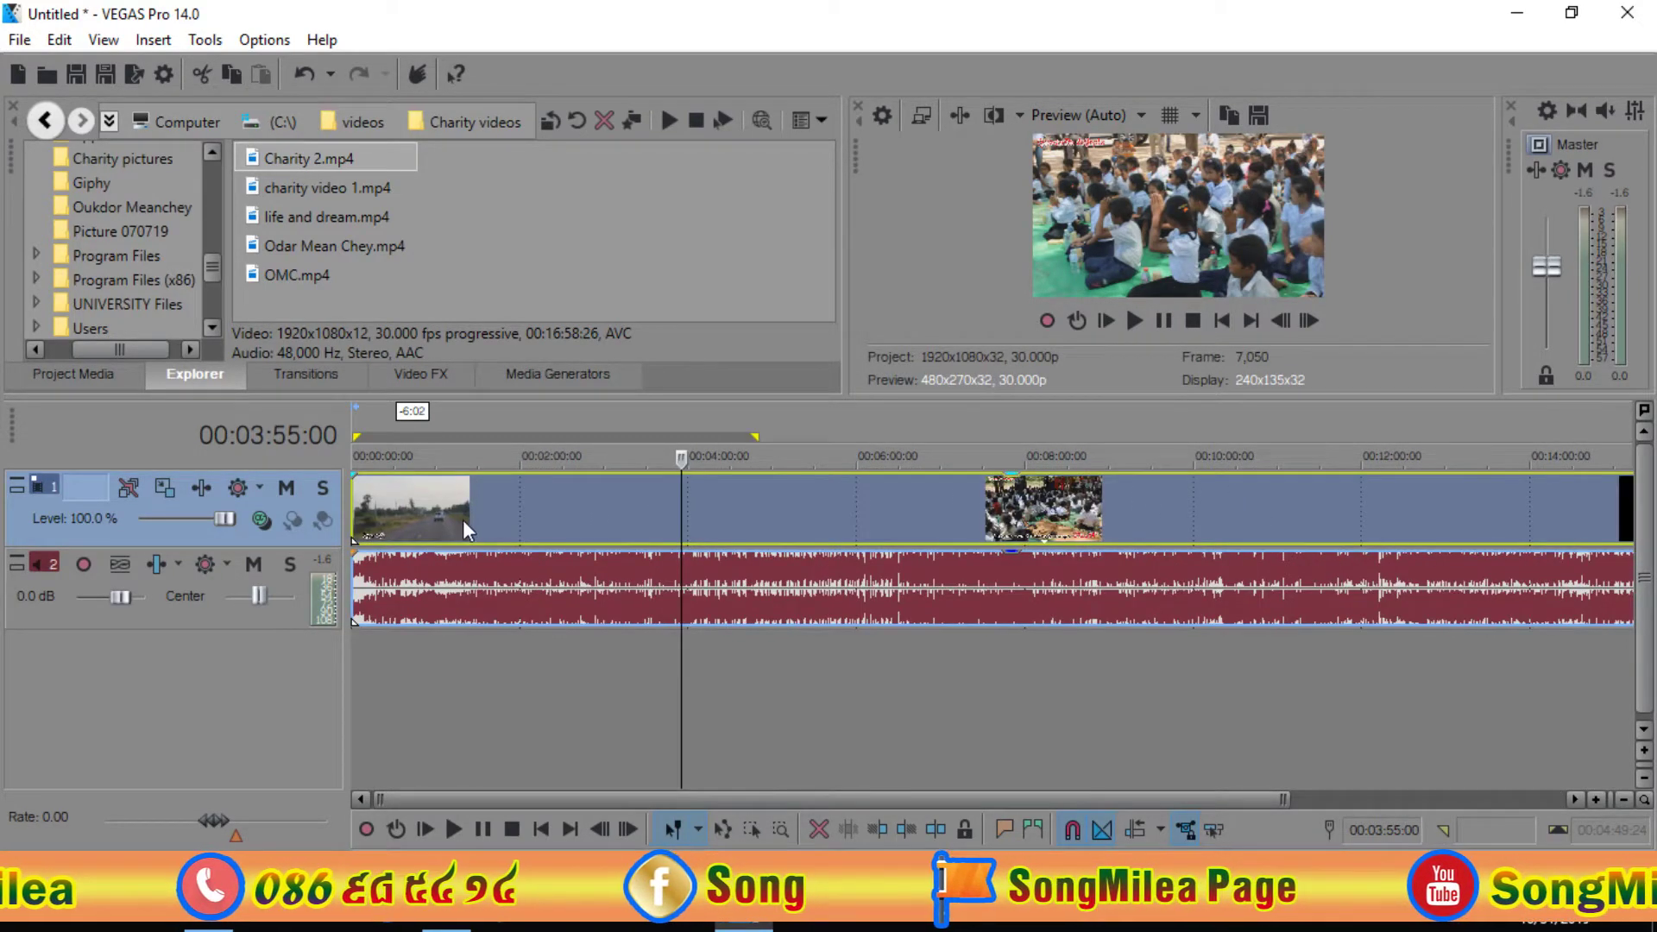
{"action": "left_click", "coordinate": [464, 521]}
{"action": "scroll", "coordinate": [721, 587], "scroll_direction": "up", "scroll_amount": 5}
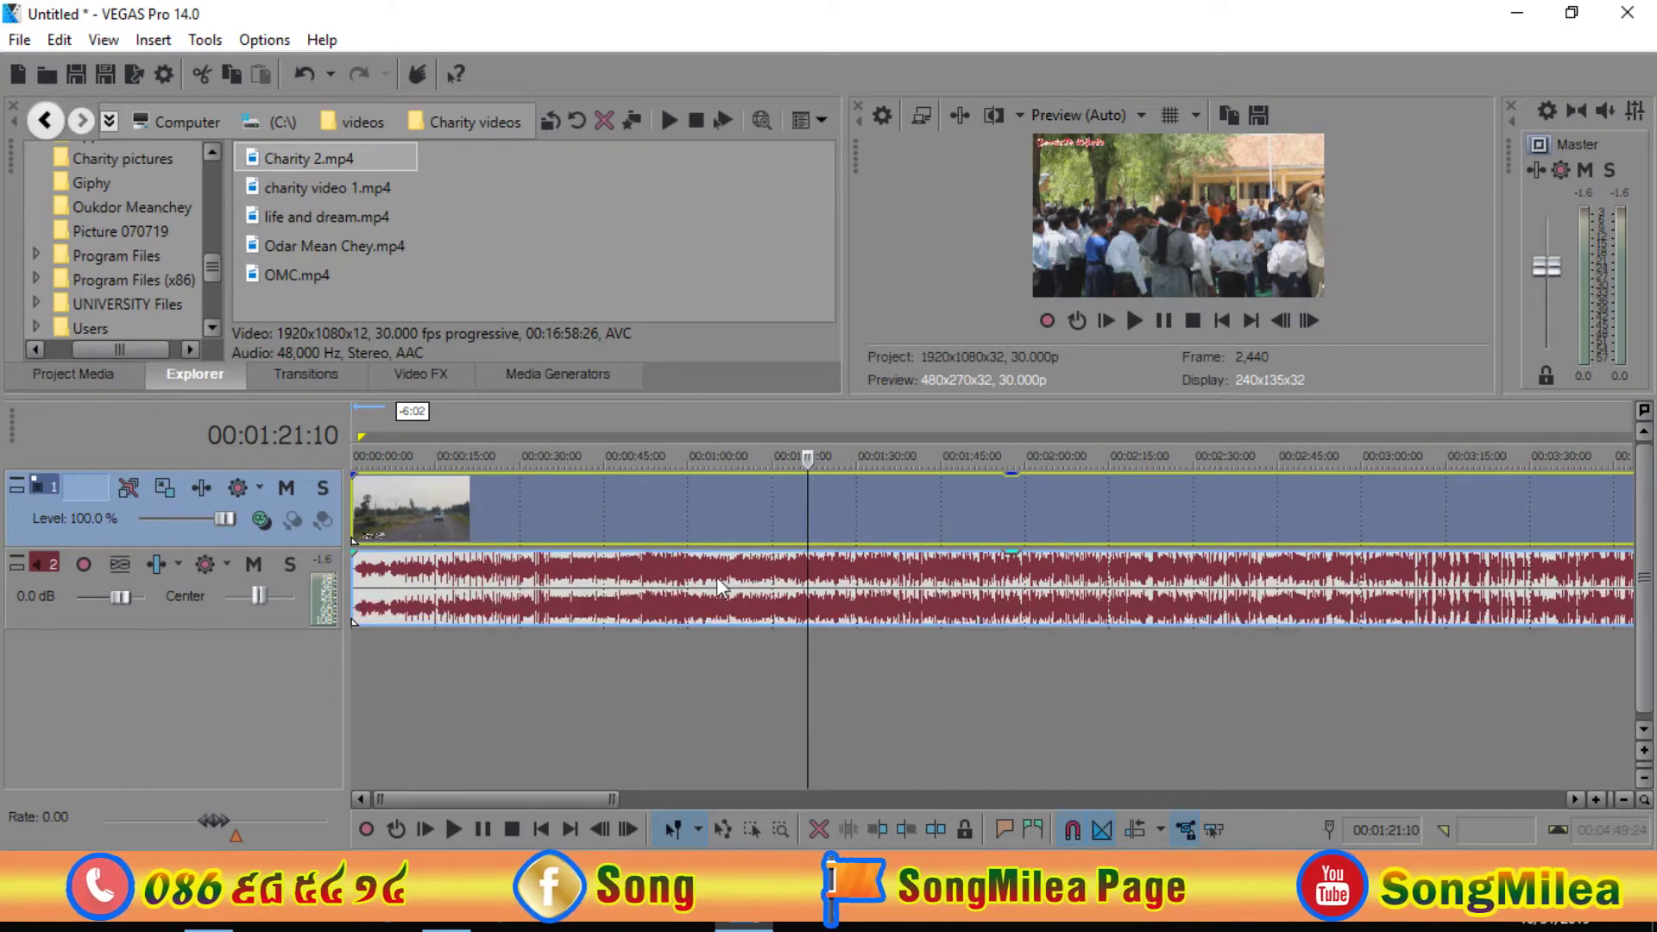
Trim the start of the clip at 00:01:35:18
{"action": "left_click", "coordinate": [887, 537]}
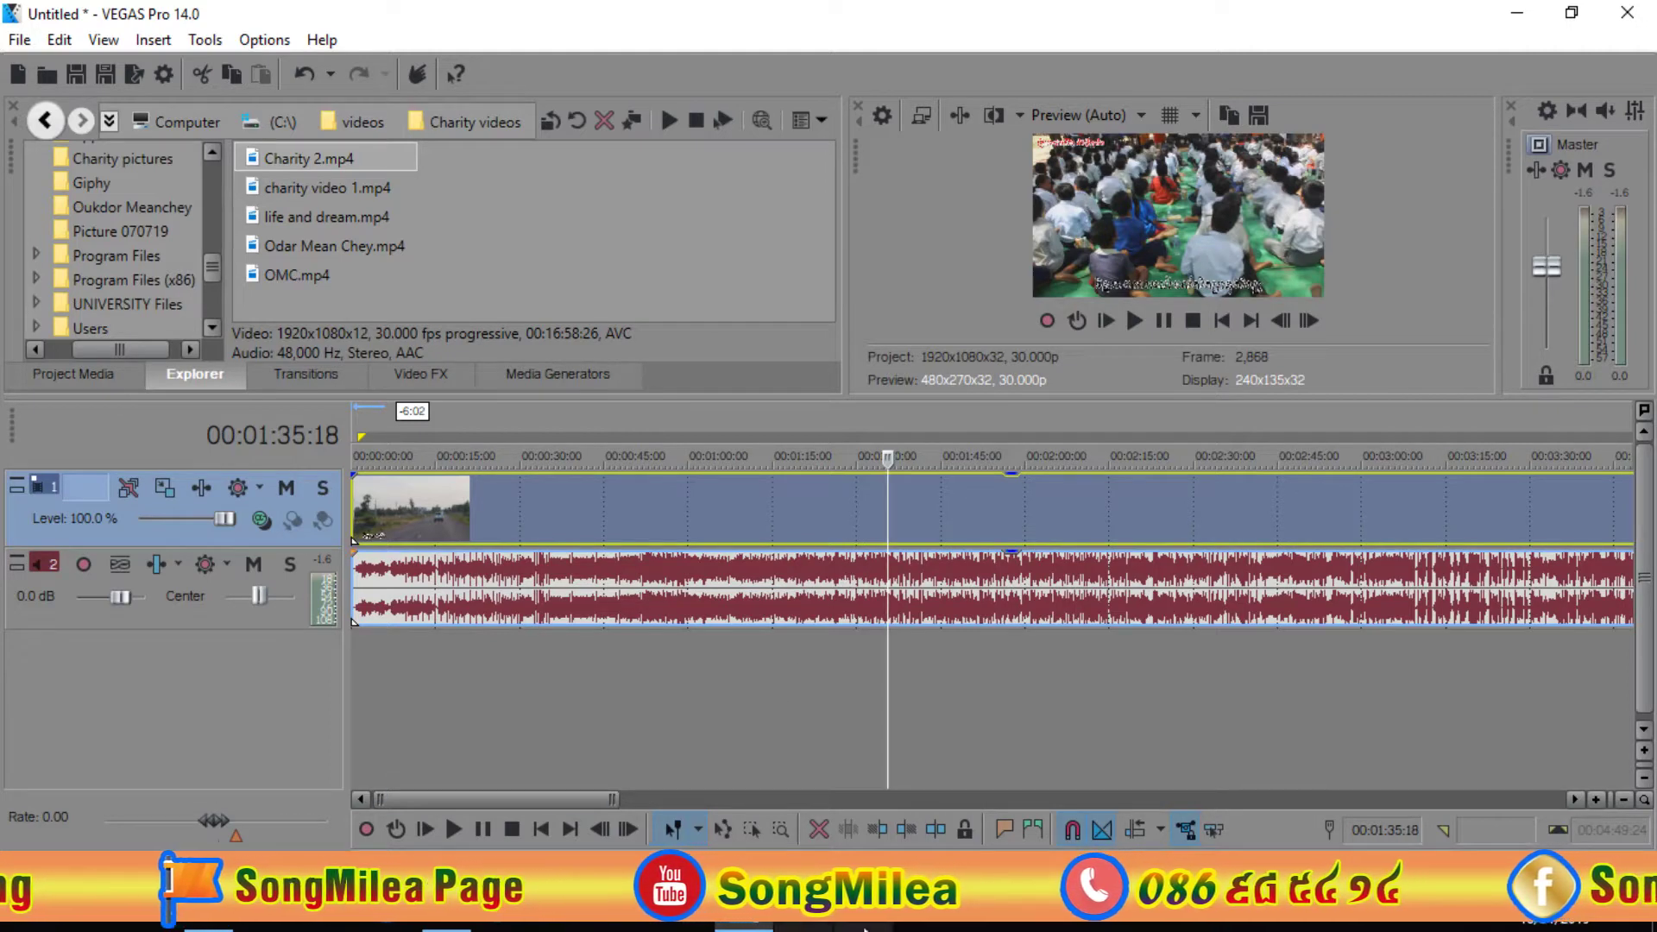
{"action": "left_click", "coordinate": [883, 825]}
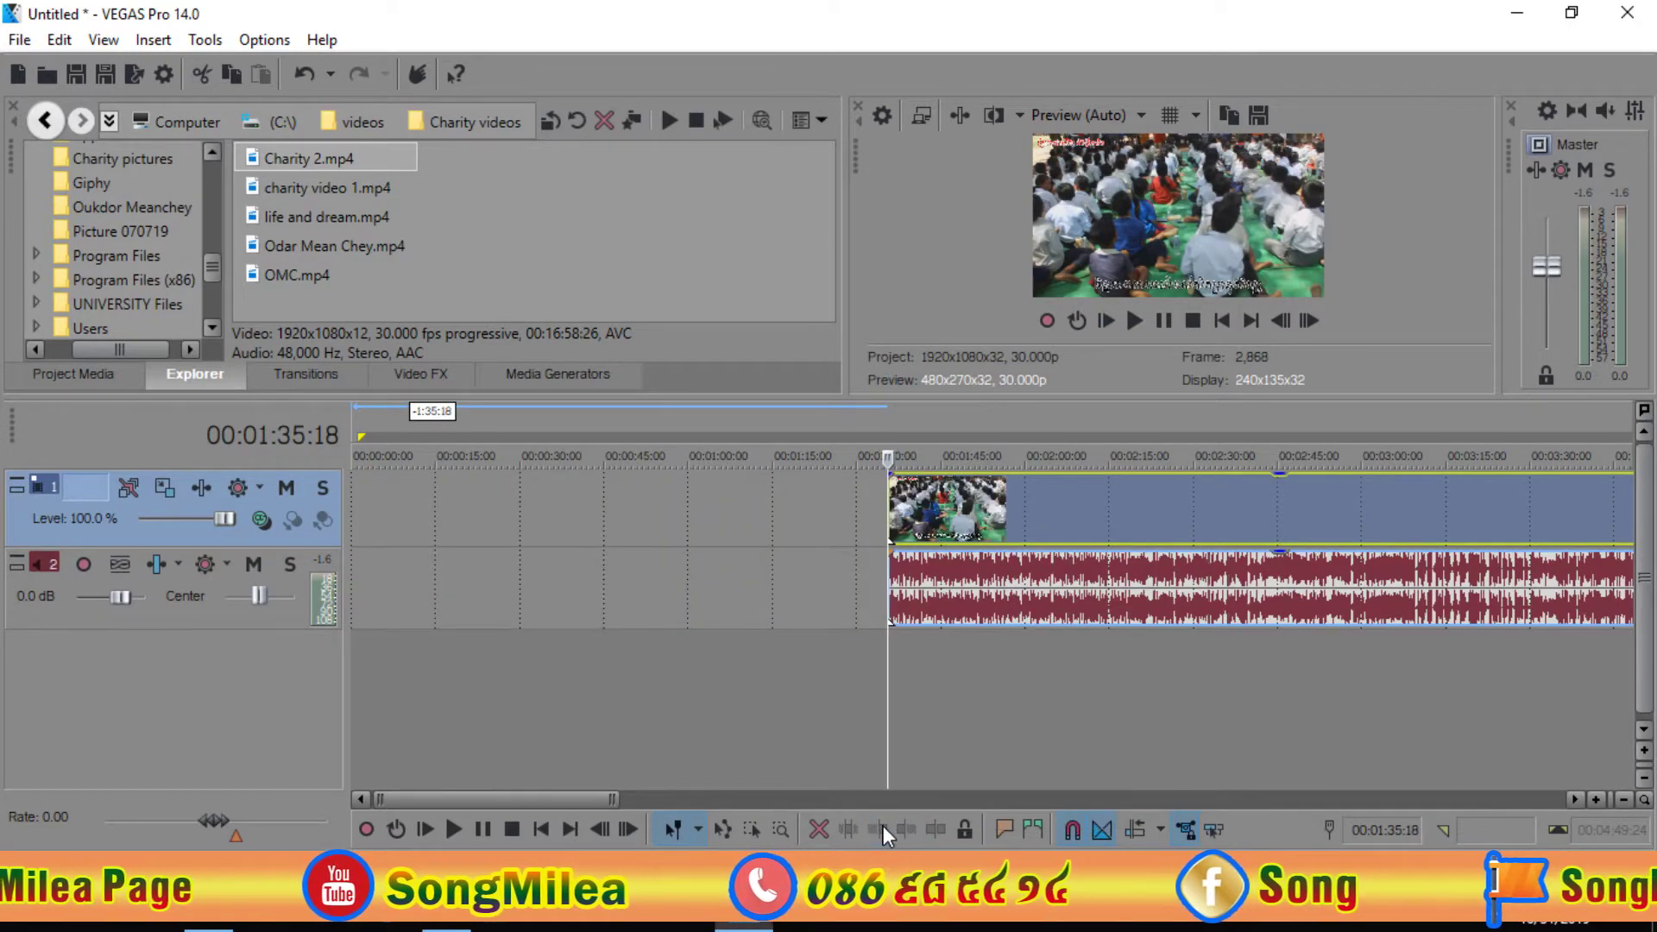
{"action": "scroll", "coordinate": [883, 697], "scroll_direction": "down", "scroll_amount": 5}
{"action": "scroll", "coordinate": [884, 691], "scroll_direction": "up", "scroll_amount": 2}
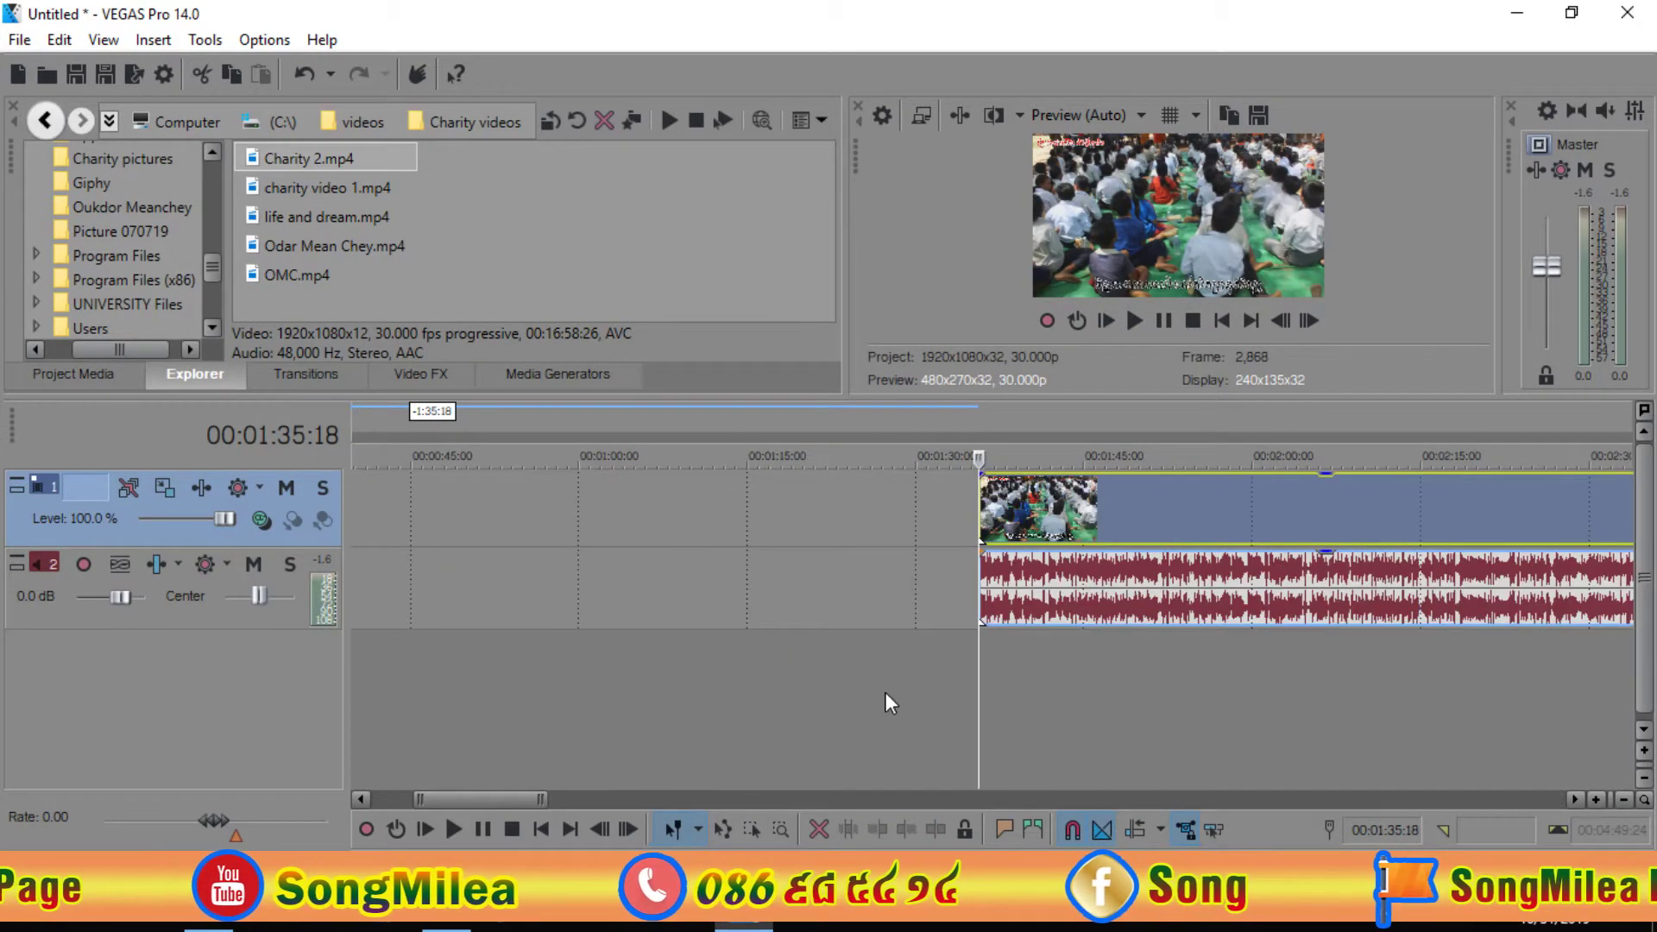
{"action": "scroll", "coordinate": [884, 692], "scroll_direction": "down", "scroll_amount": 2}
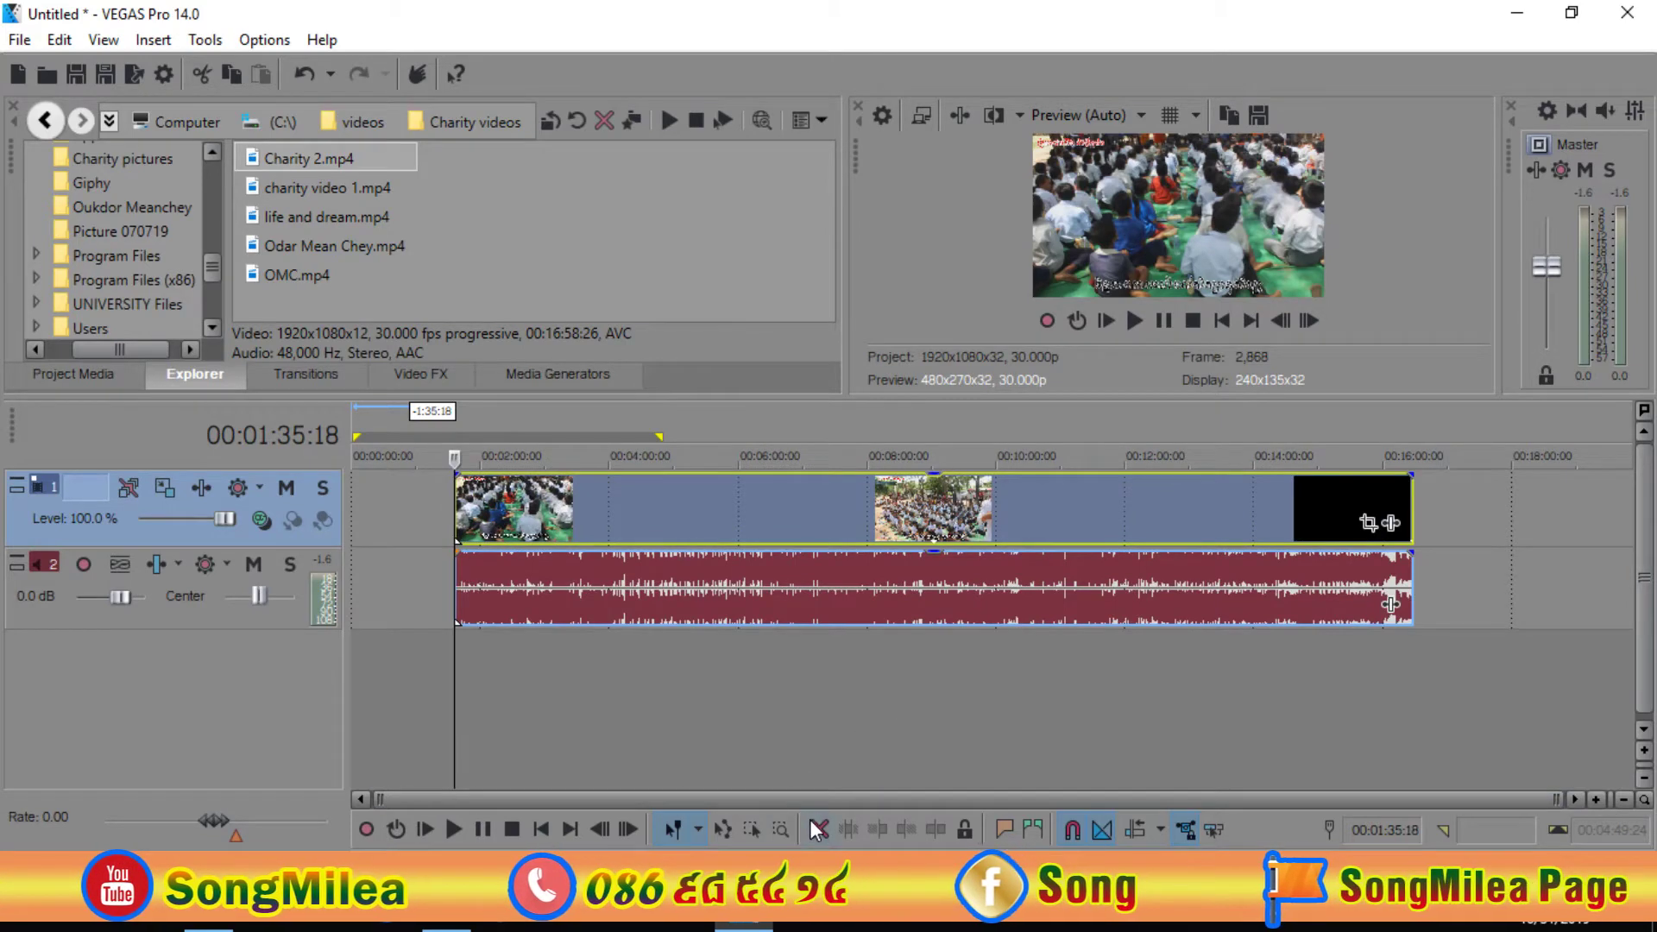
Split the clip at 00:08:19:12 and move the first segment earlier, close to the timeline start
{"action": "right_click", "coordinate": [495, 510]}
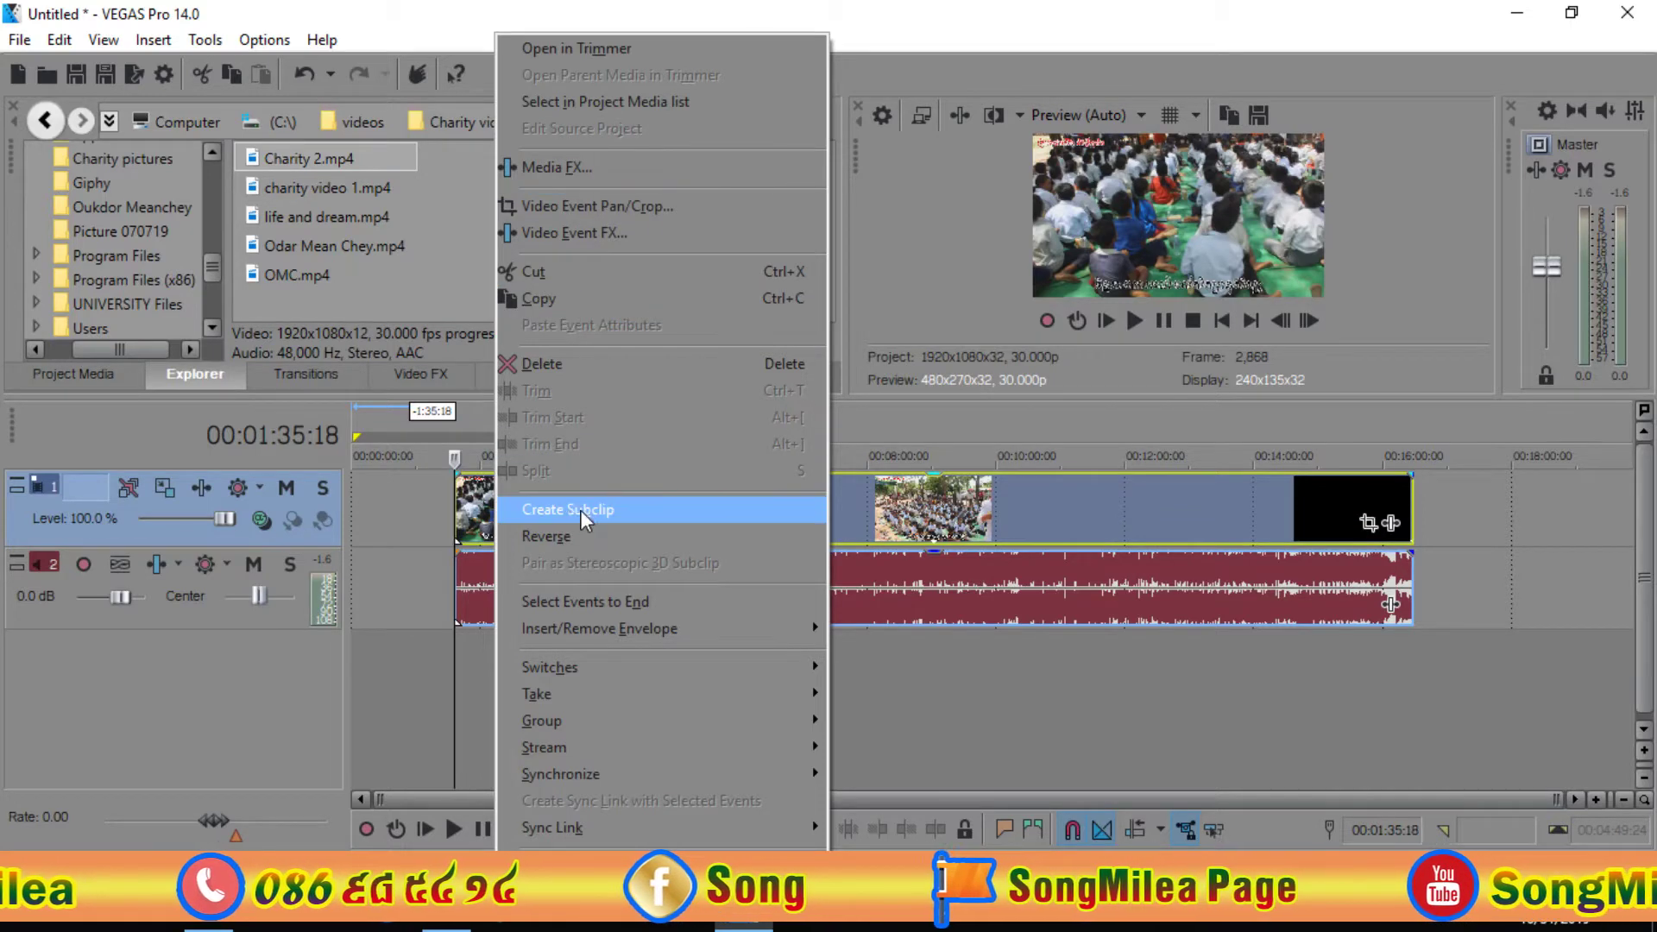
{"action": "left_click", "coordinate": [888, 589]}
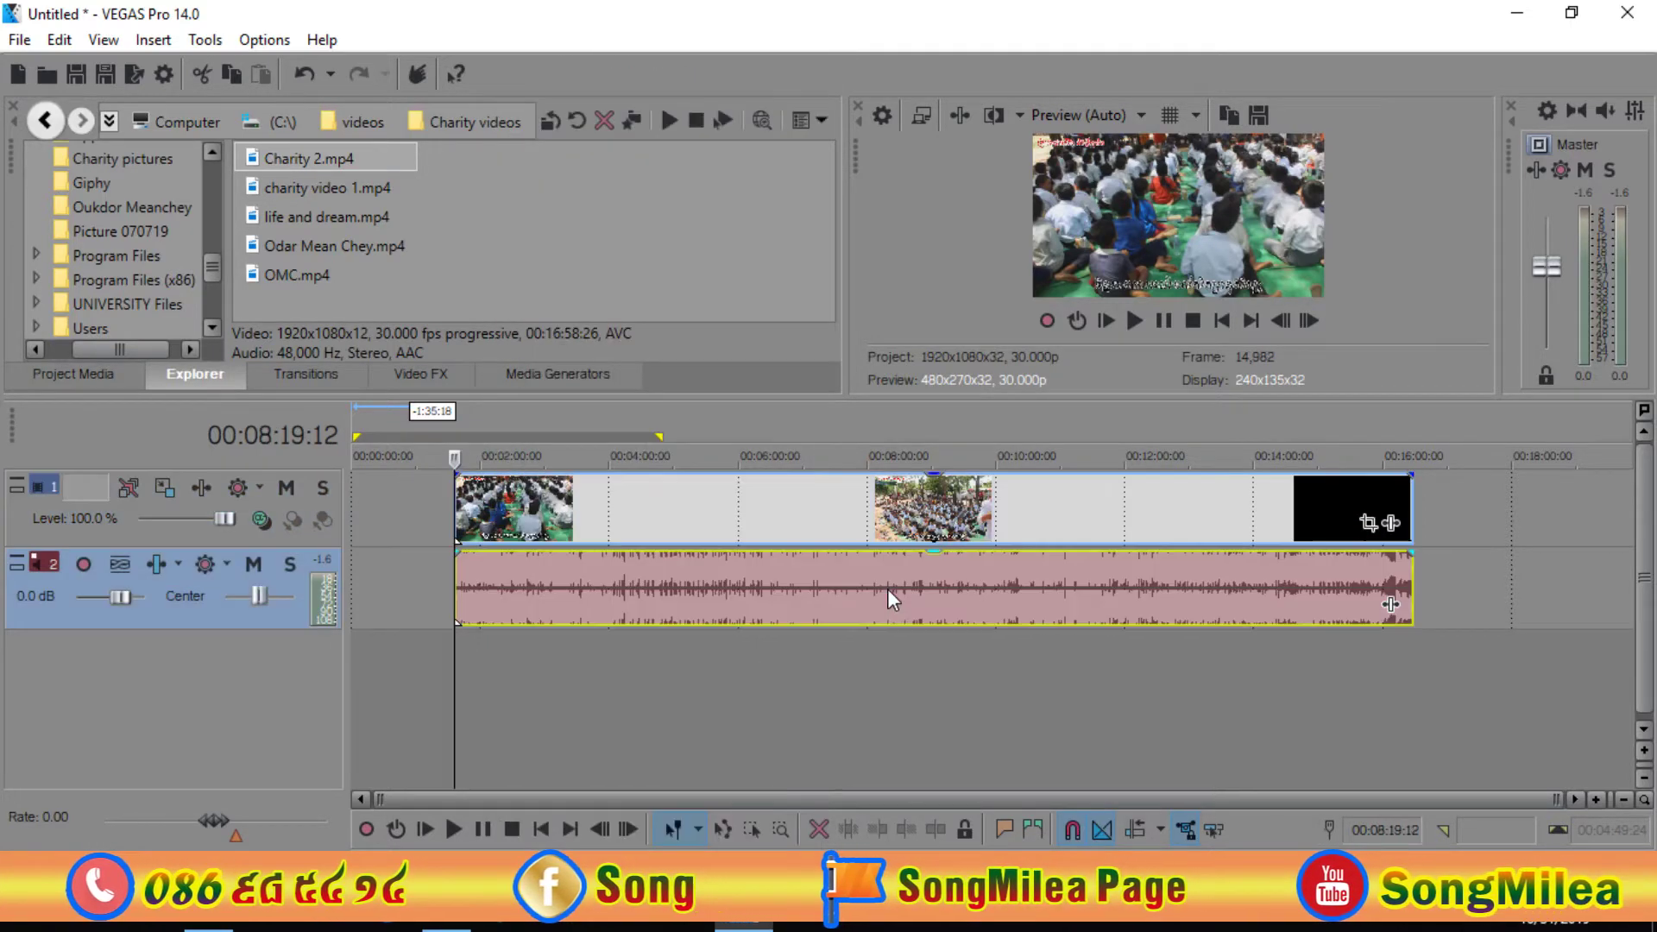
{"action": "right_click", "coordinate": [505, 572]}
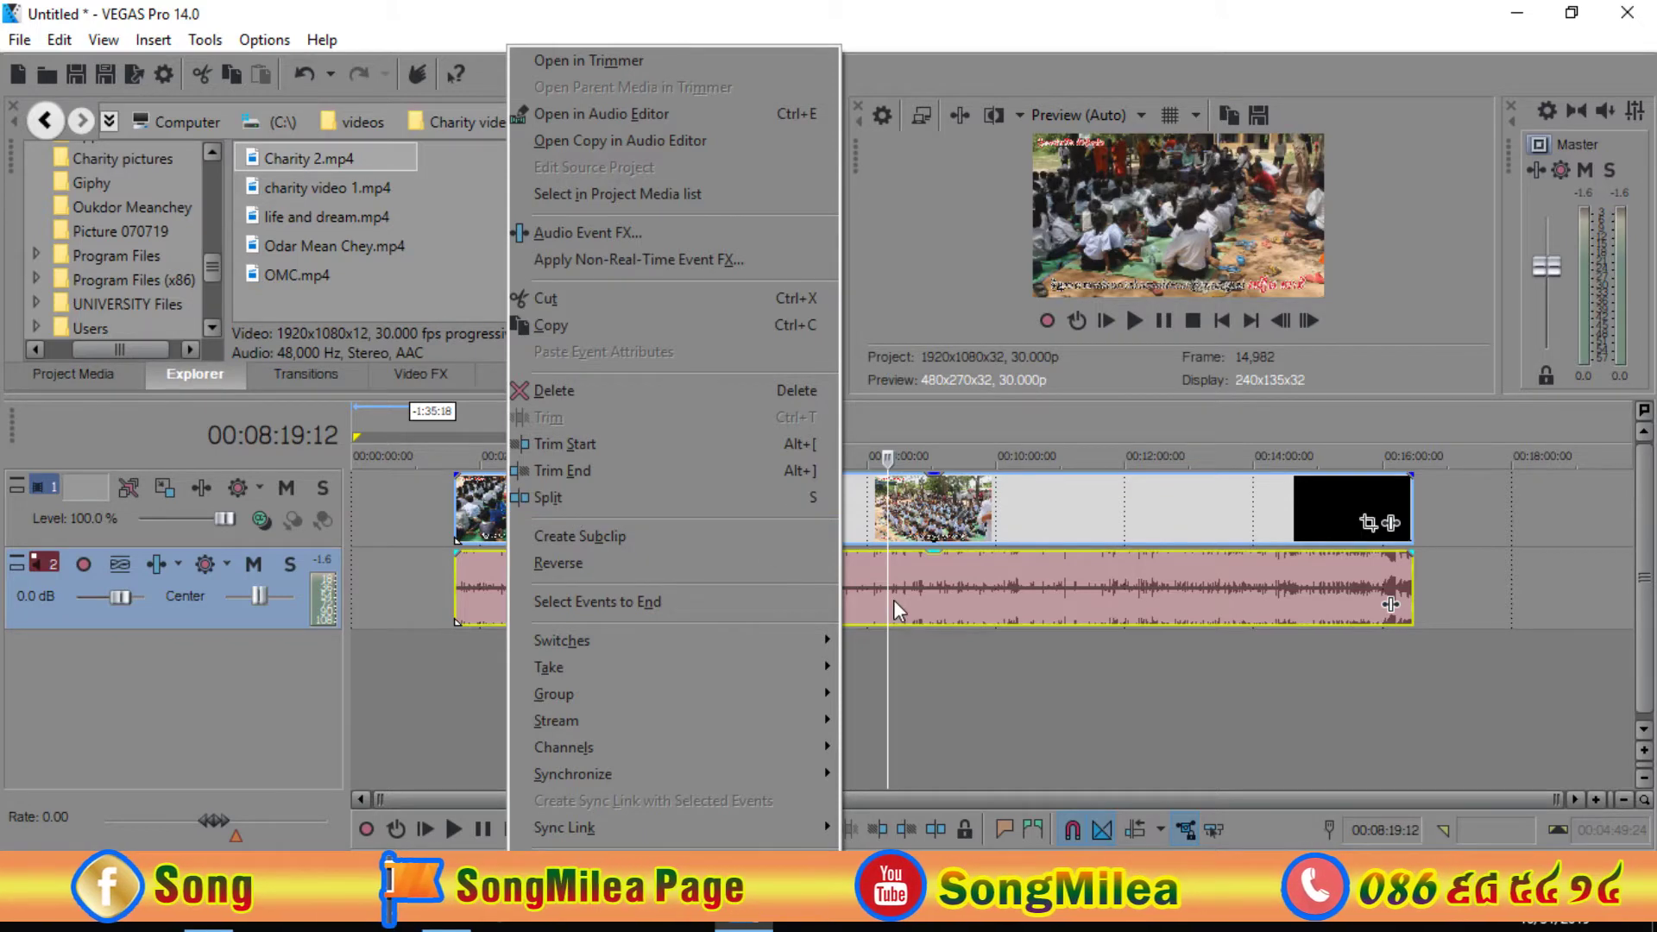
{"action": "left_click", "coordinate": [539, 497]}
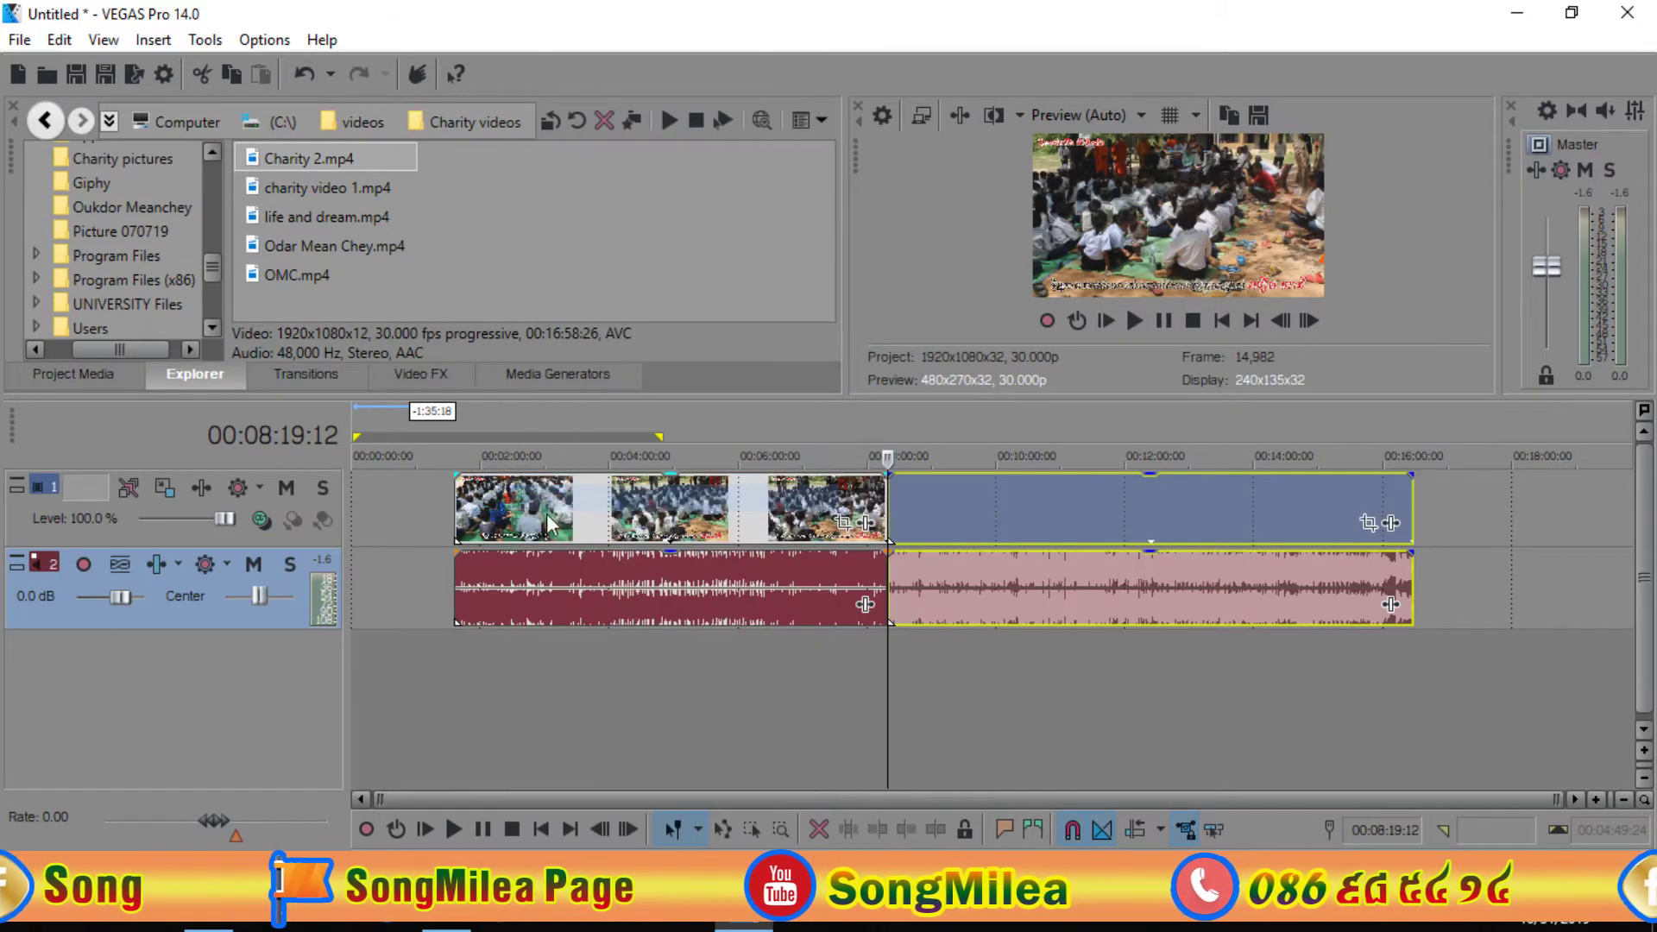
{"action": "left_click_drag", "start_coordinate": [660, 539], "coordinate": [573, 514]}
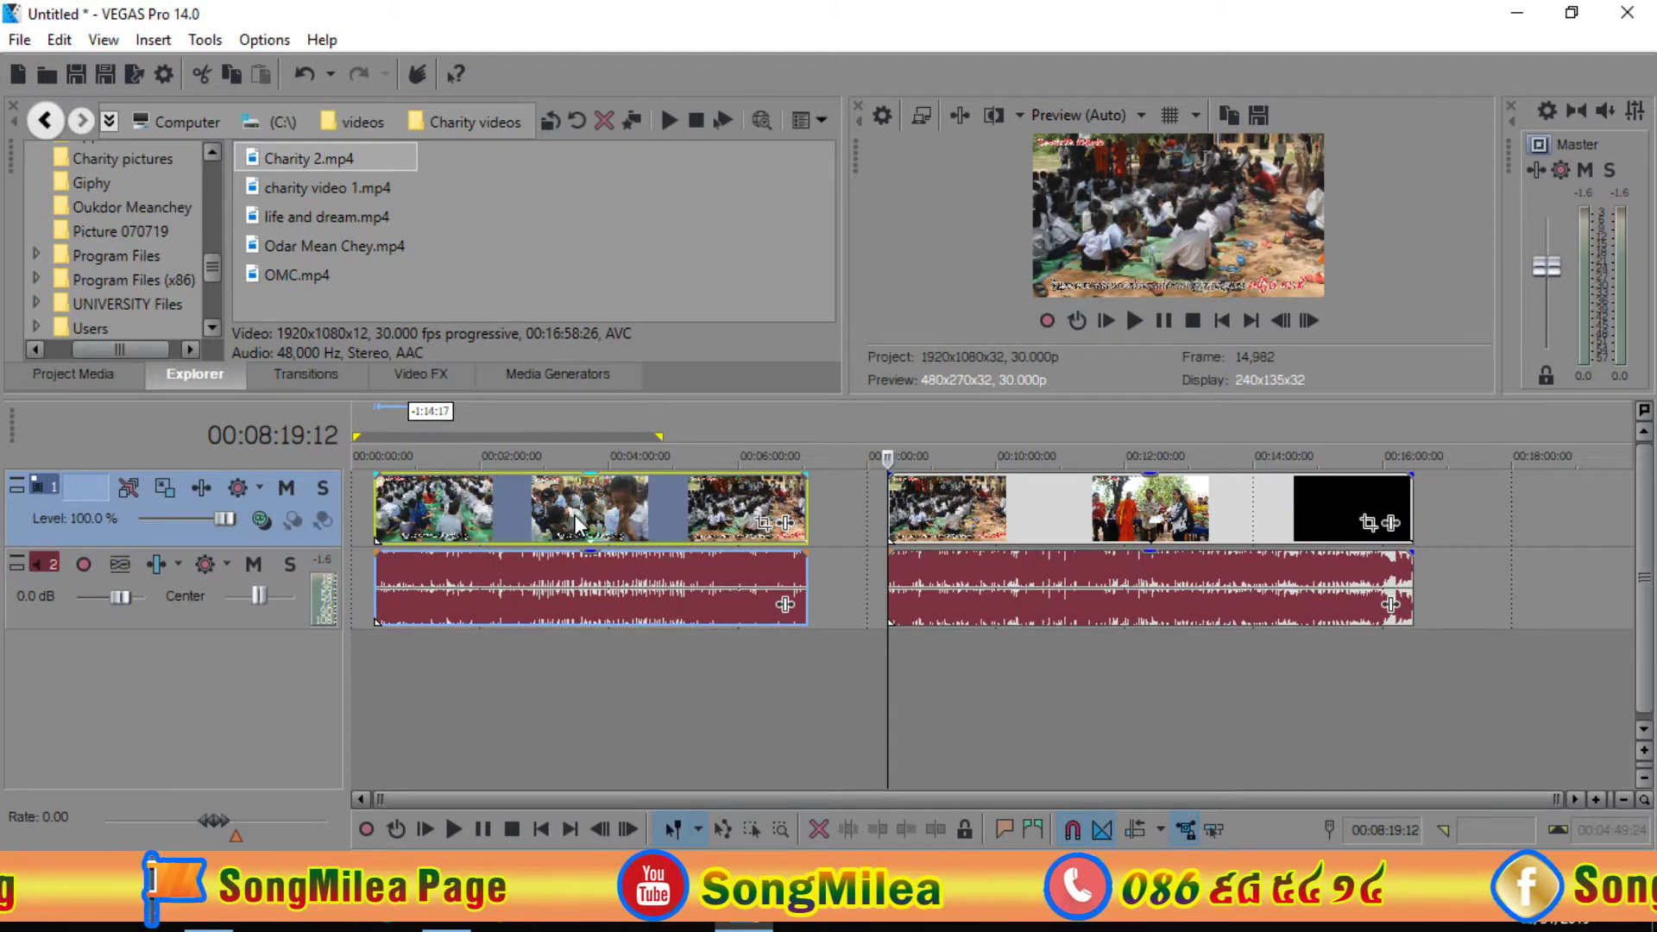
Split the second segment at 00:10:07:26 and delete the short piece before the cut
{"action": "left_click", "coordinate": [933, 526]}
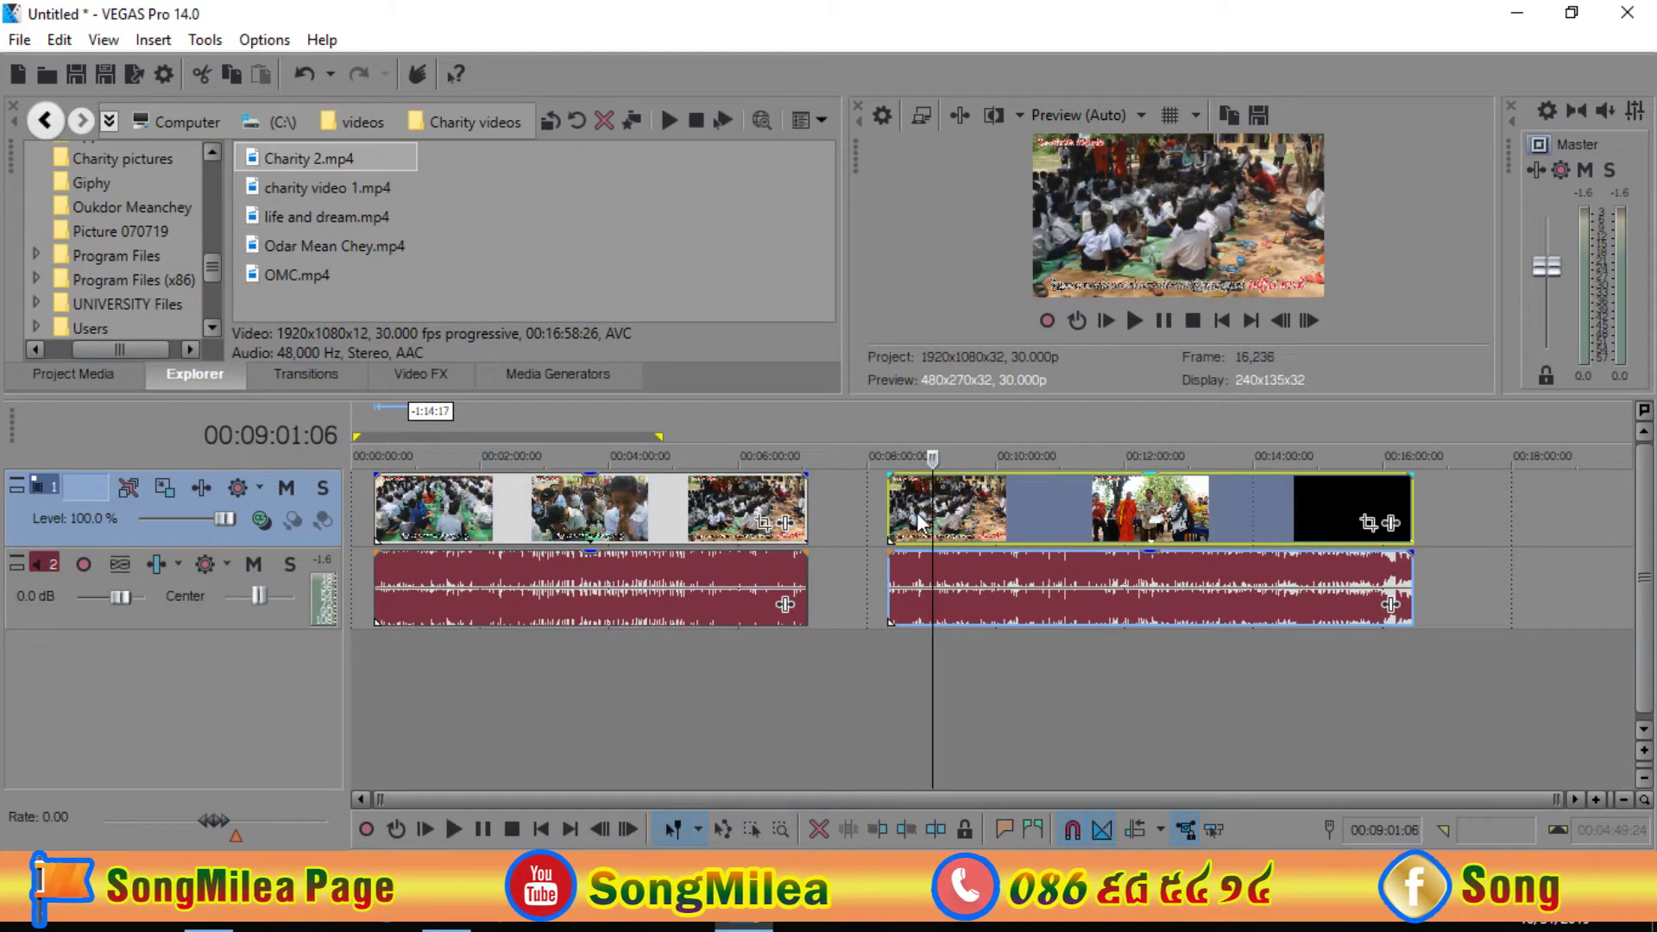
{"action": "left_click", "coordinate": [1003, 510]}
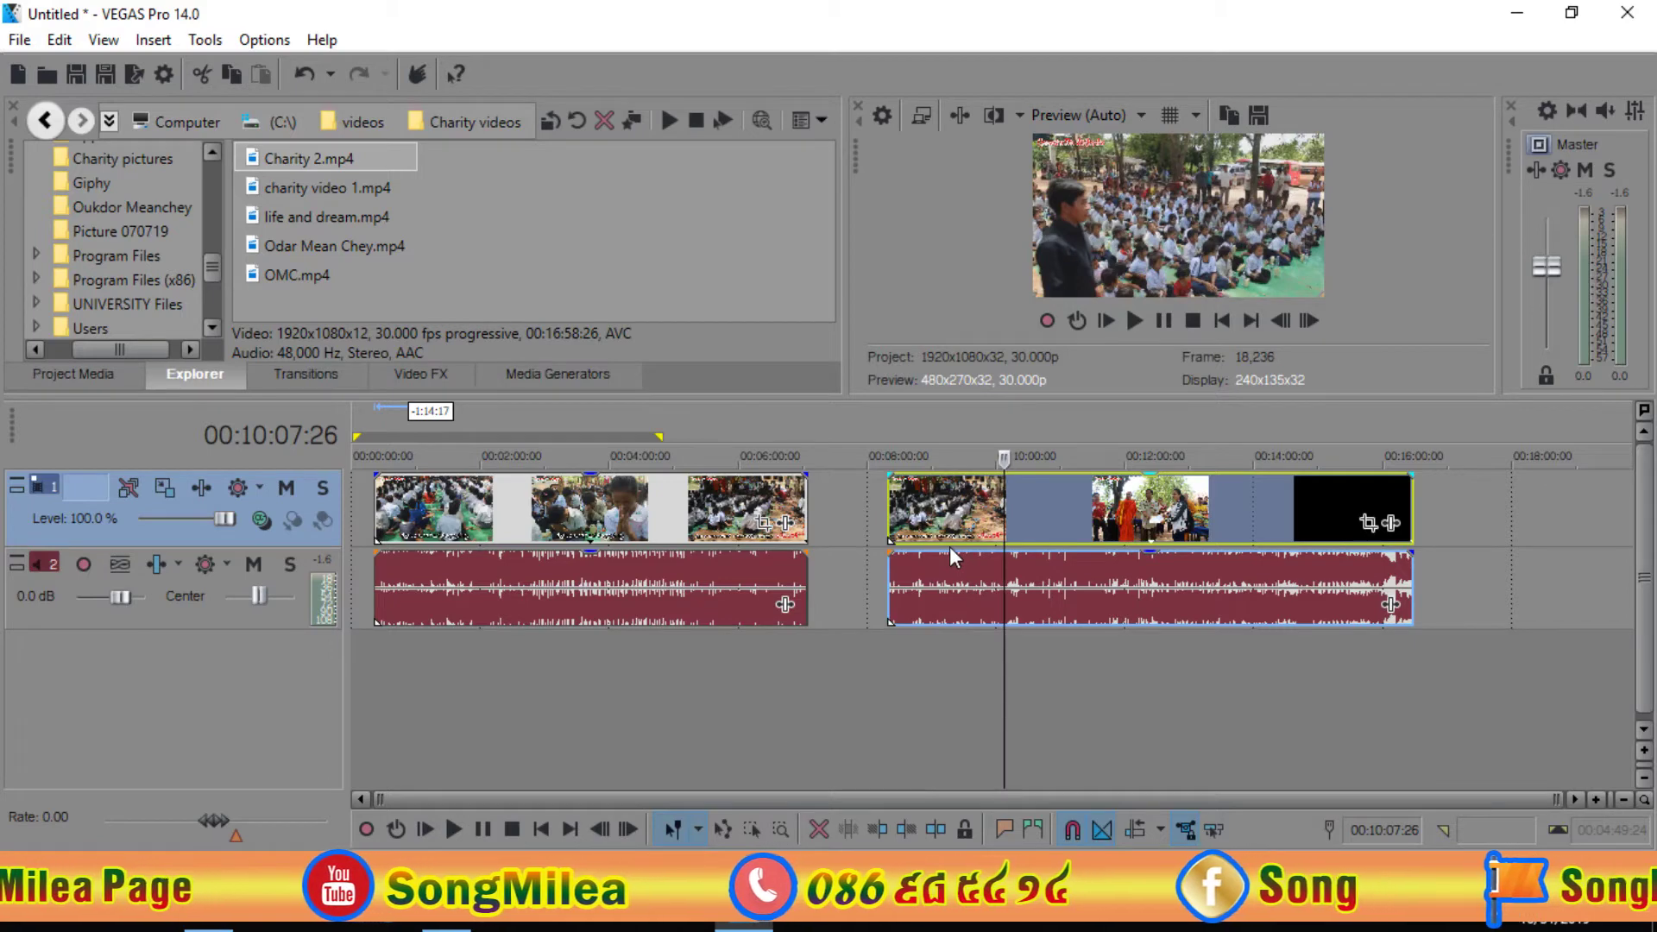
{"action": "right_click", "coordinate": [1004, 582]}
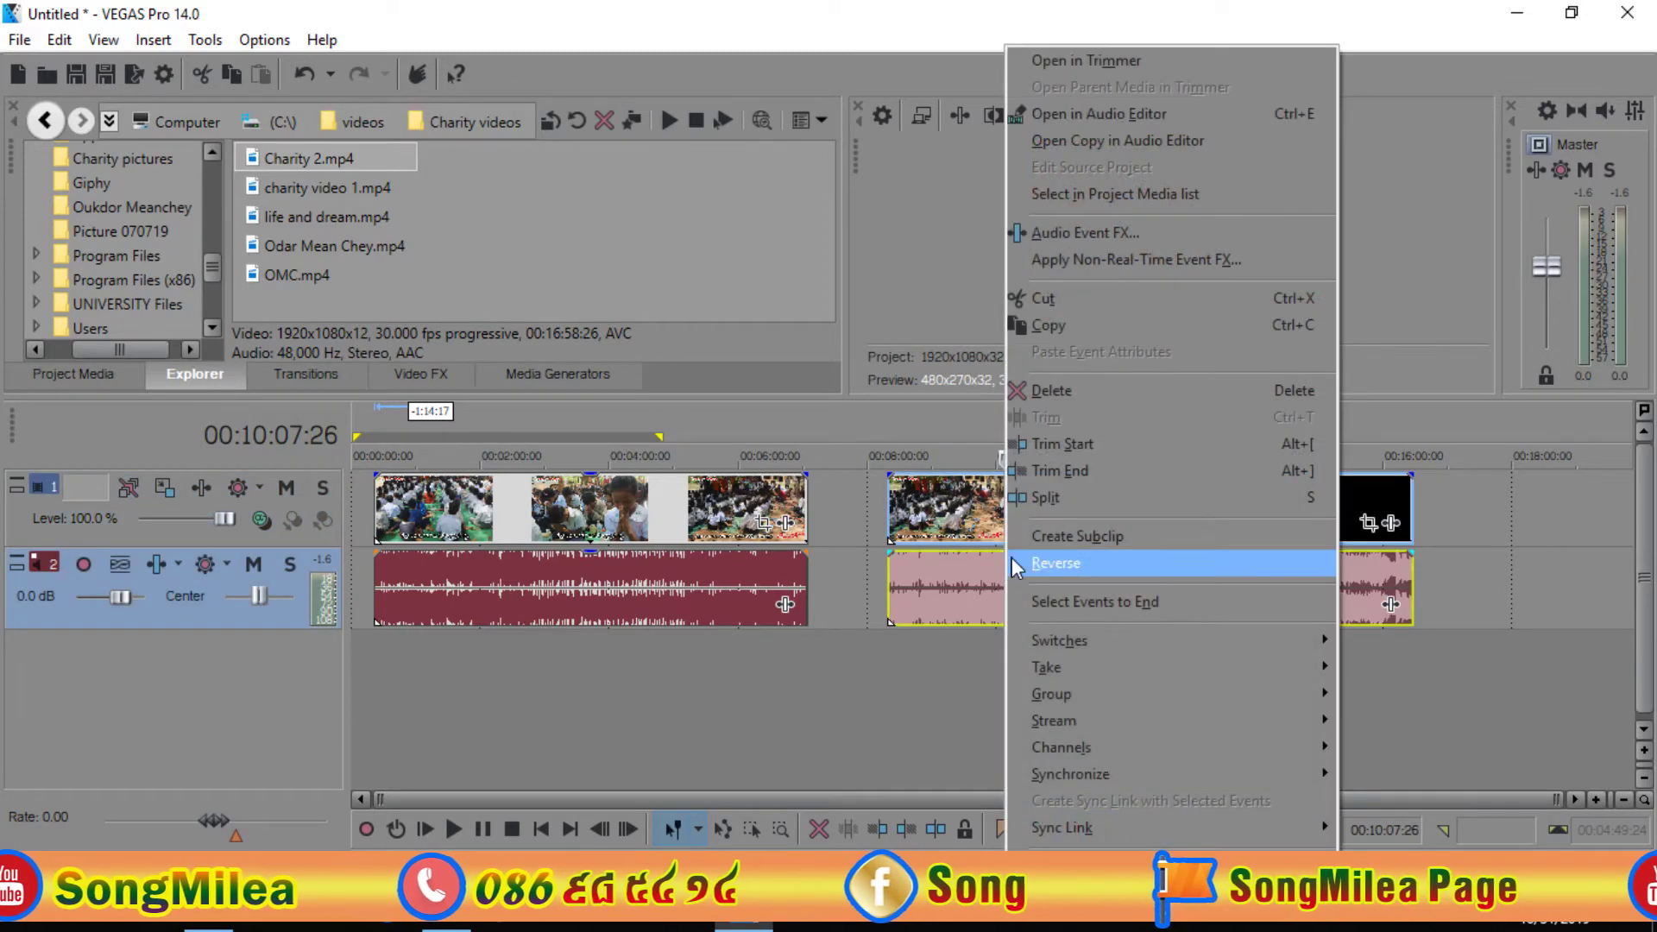
{"action": "left_click", "coordinate": [1059, 498]}
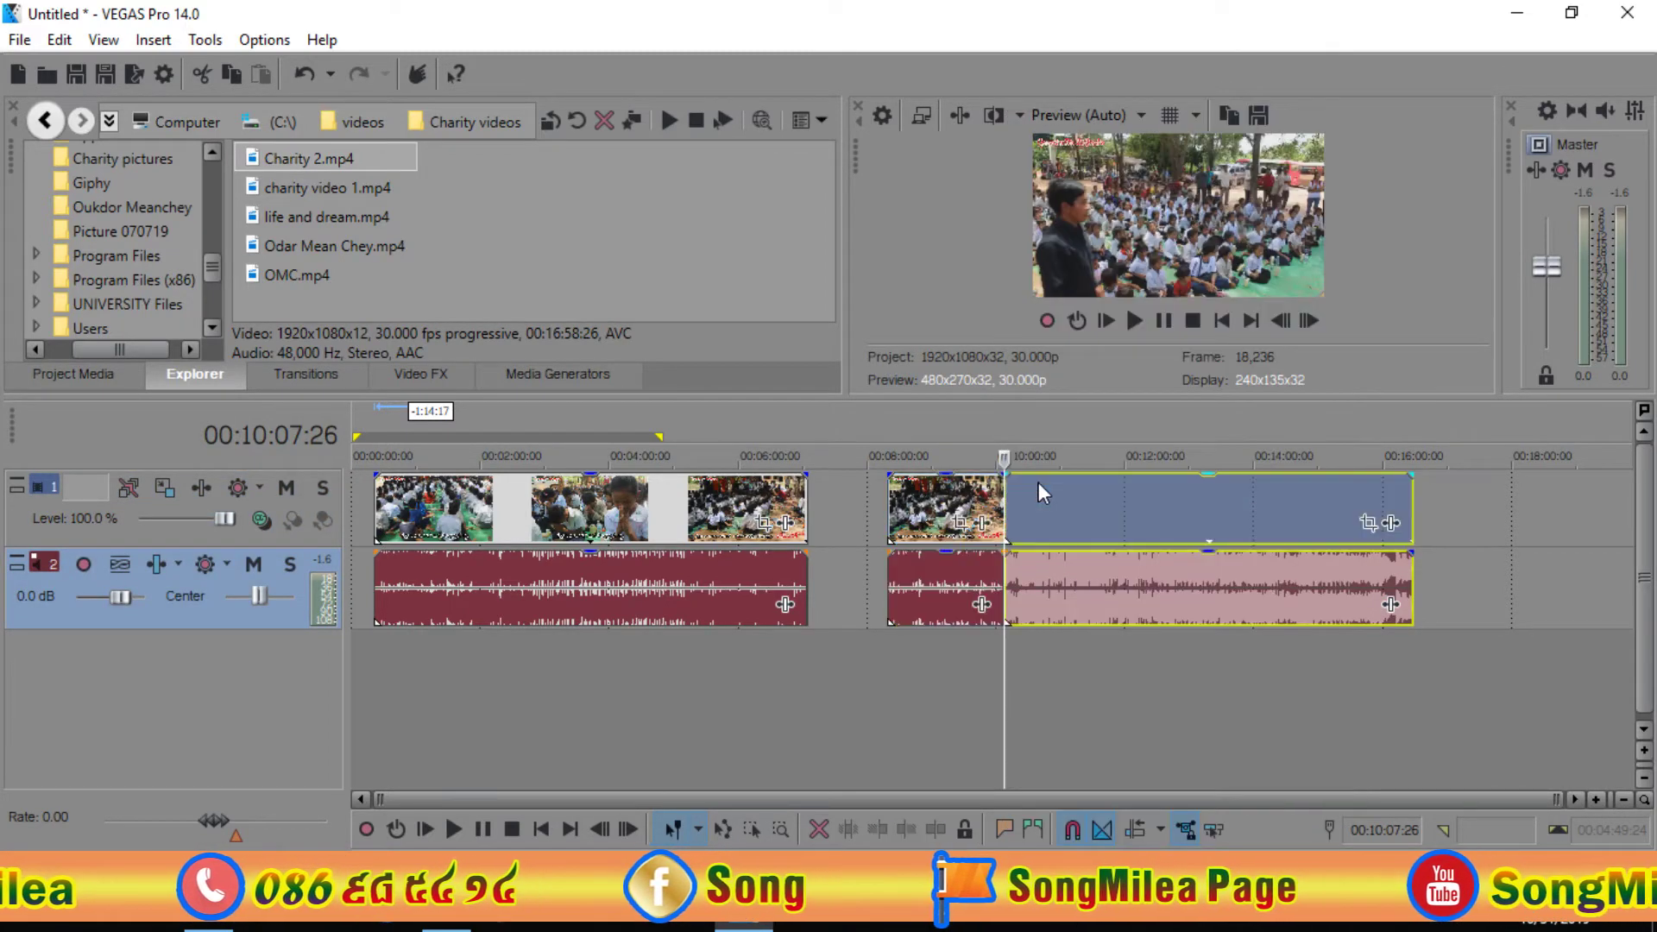
{"action": "left_click", "coordinate": [964, 508]}
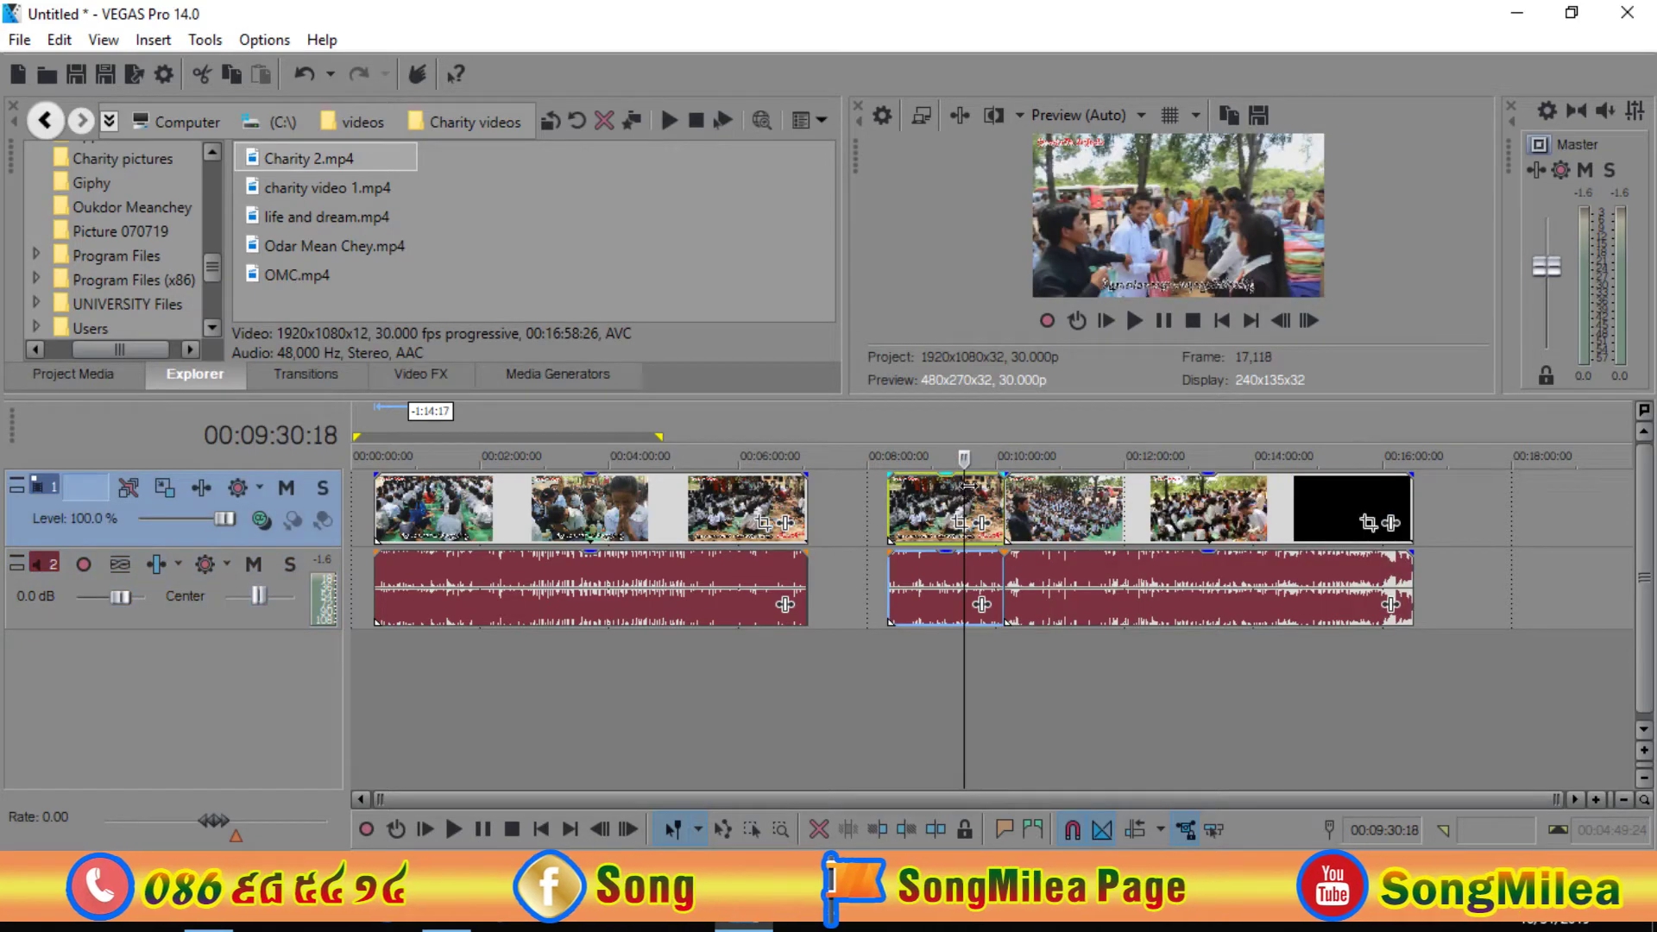
{"action": "key", "text": "Delete"}
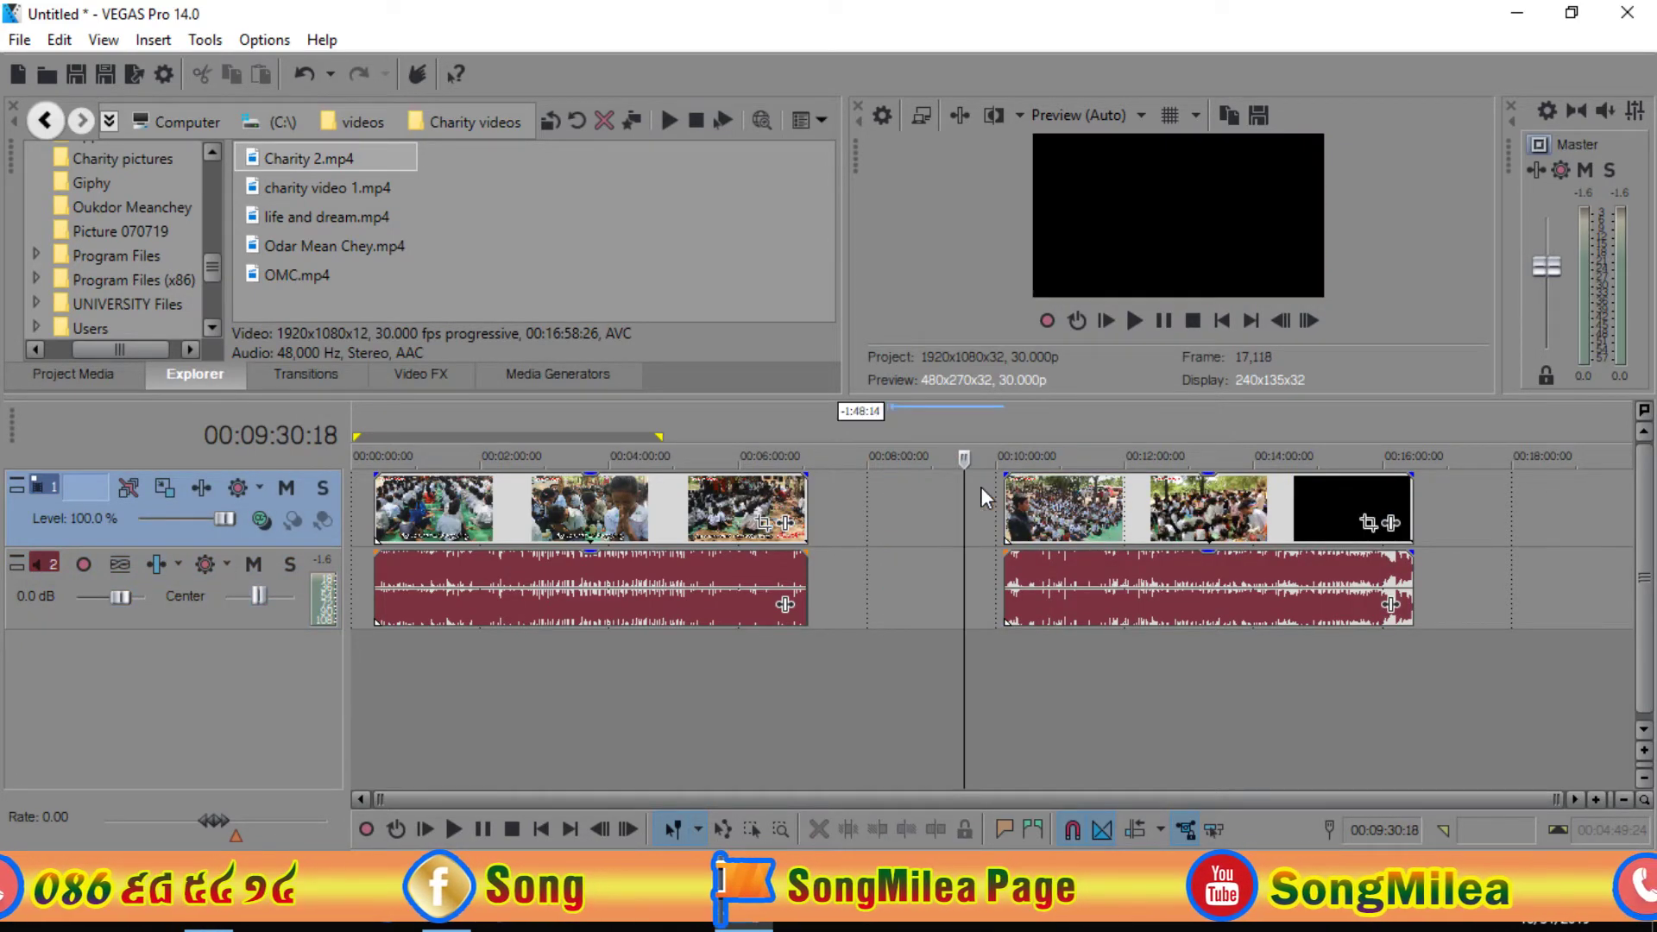
Shift the last segment earlier toward the first one and split it at three points, including 00:09:30:18 and 00:12:24:18
{"action": "left_click_drag", "start_coordinate": [1043, 505], "coordinate": [873, 508]}
{"action": "key", "text": "s"}
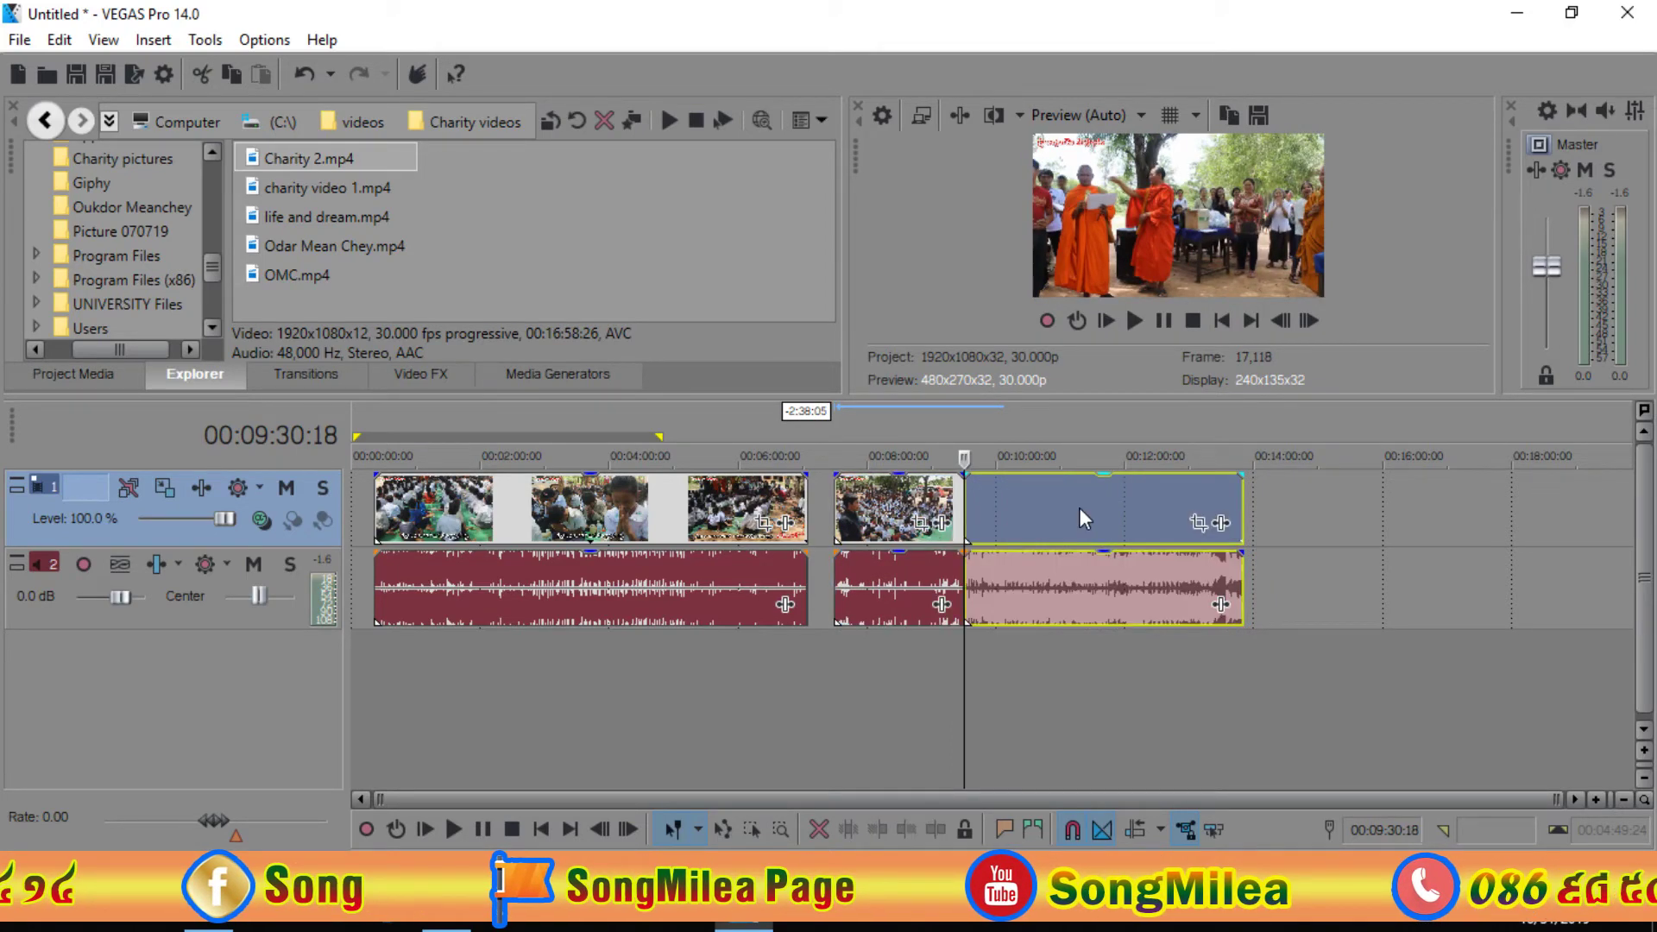
{"action": "left_click", "coordinate": [1080, 507]}
{"action": "key", "text": "s"}
{"action": "left_click", "coordinate": [1151, 509]}
{"action": "key", "text": "s"}
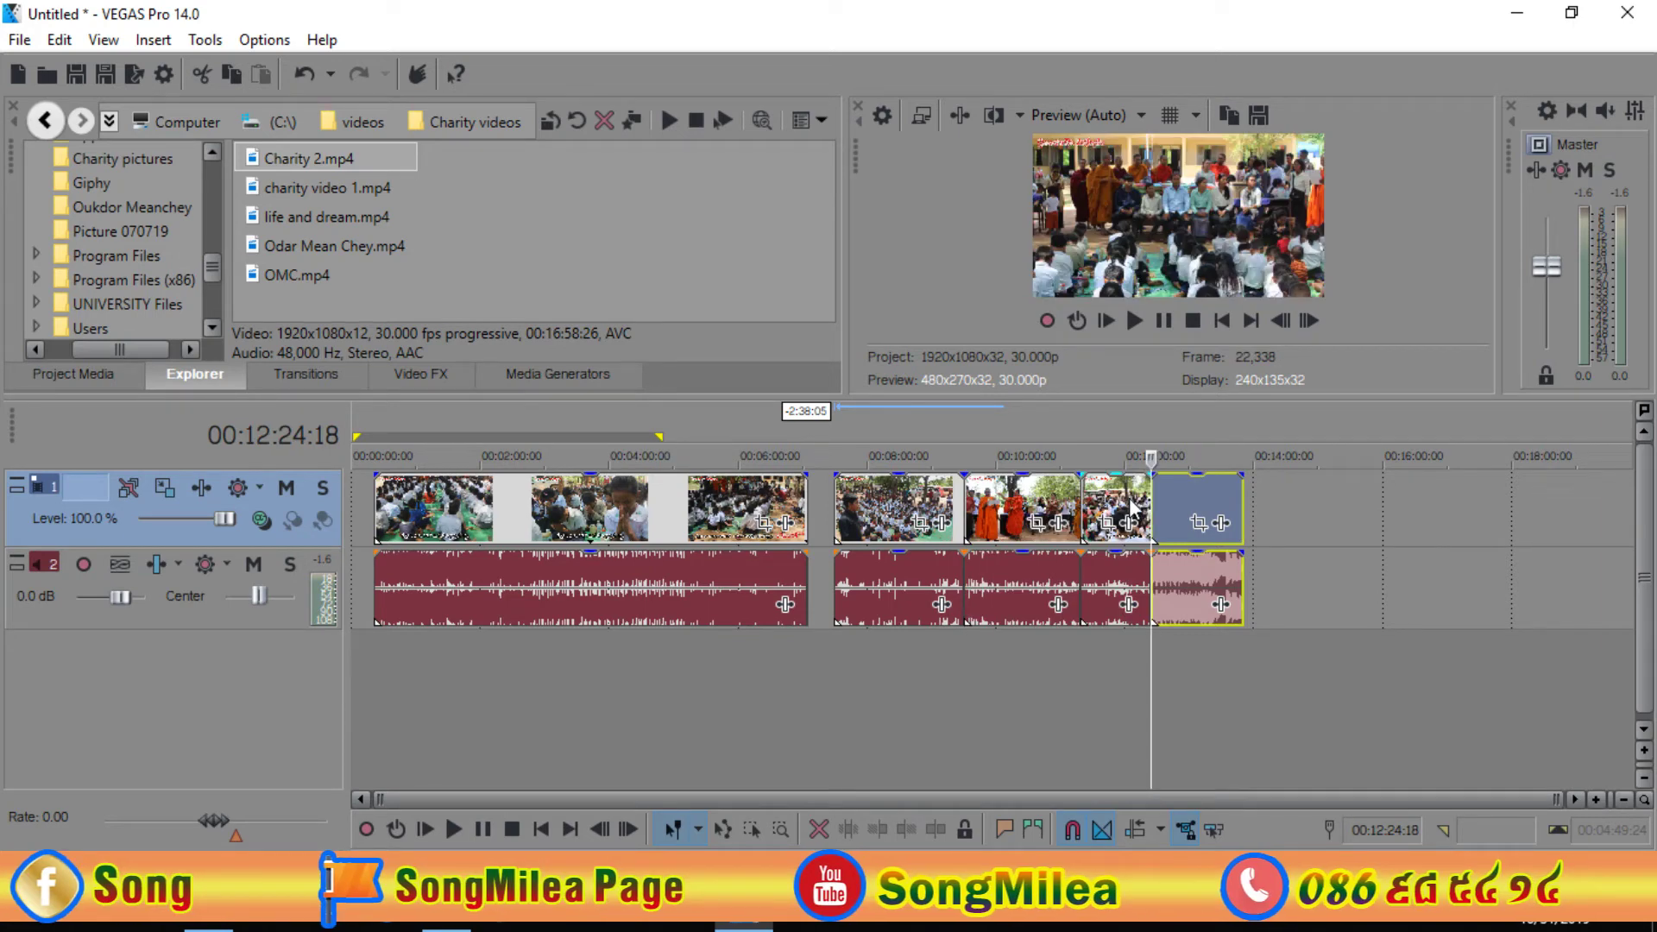
{"action": "left_click", "coordinate": [445, 508]}
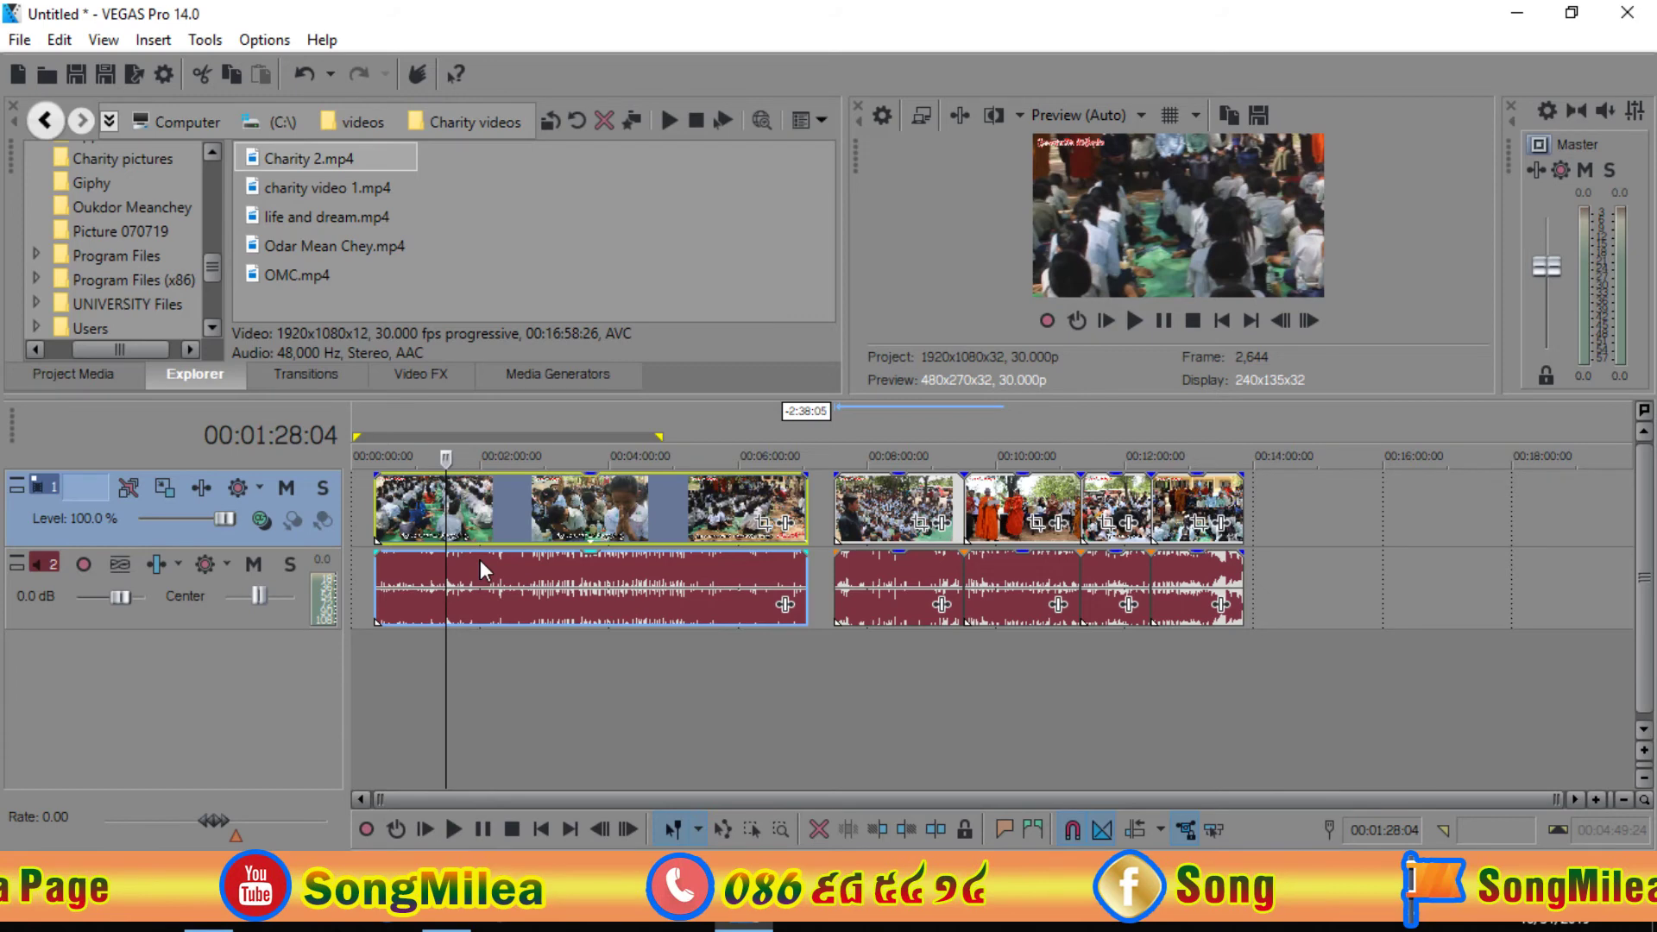
{"action": "scroll", "coordinate": [480, 559], "scroll_direction": "up", "scroll_amount": 5}
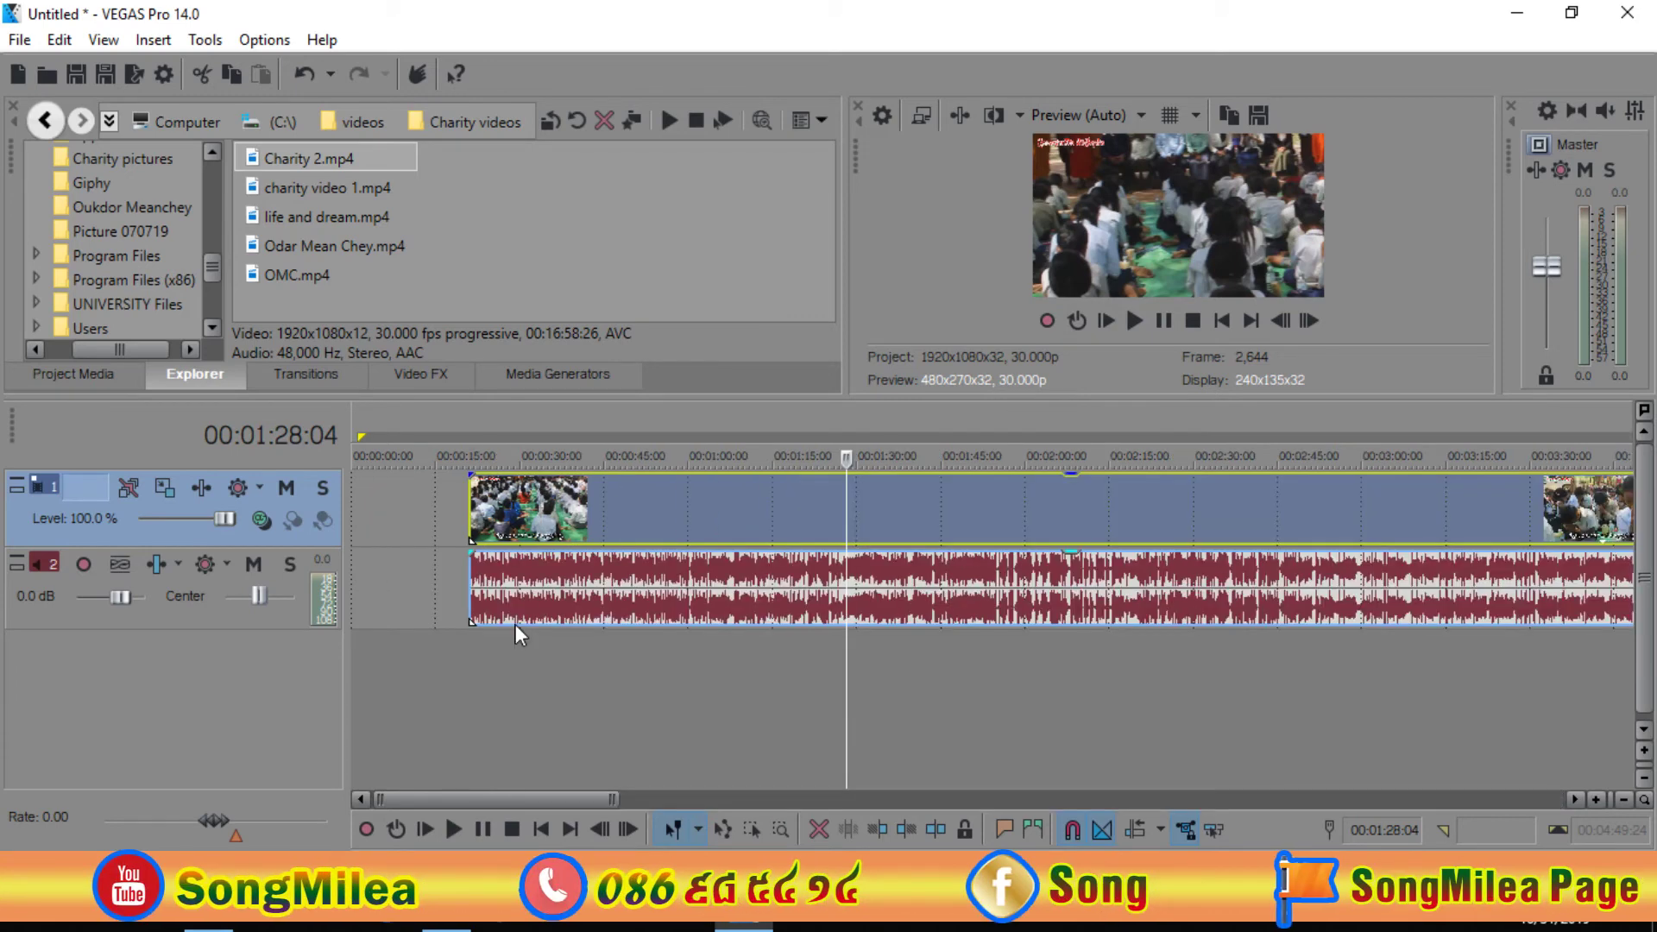
{"action": "scroll", "coordinate": [516, 624], "scroll_direction": "down", "scroll_amount": 5}
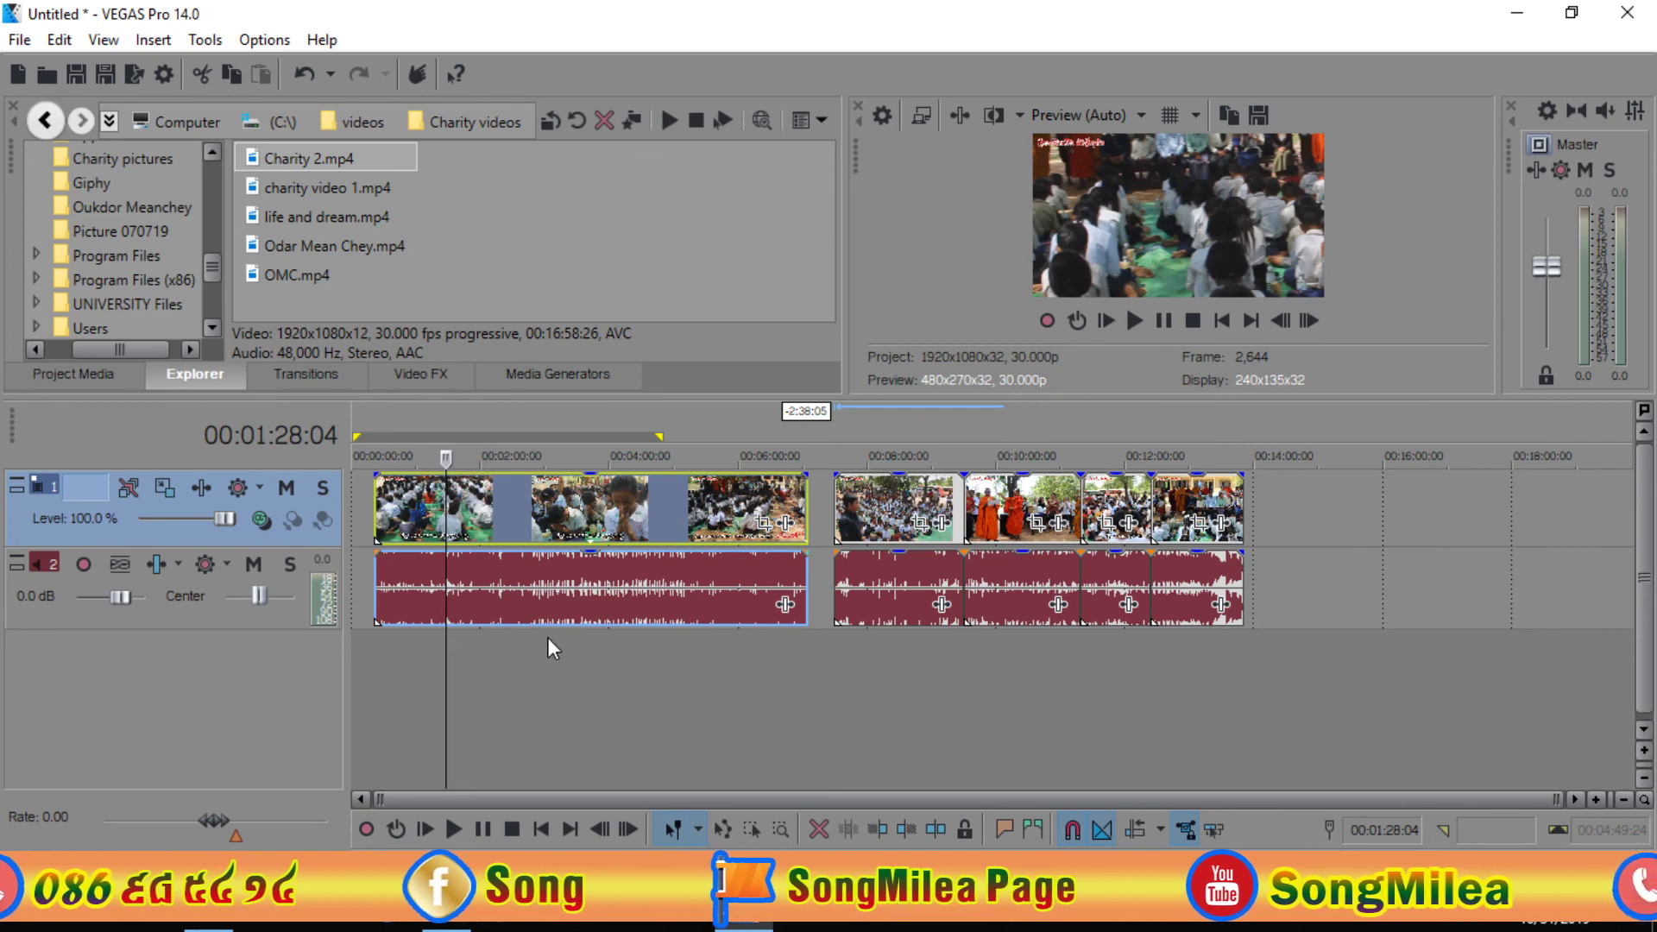
{"action": "left_click", "coordinate": [445, 922]}
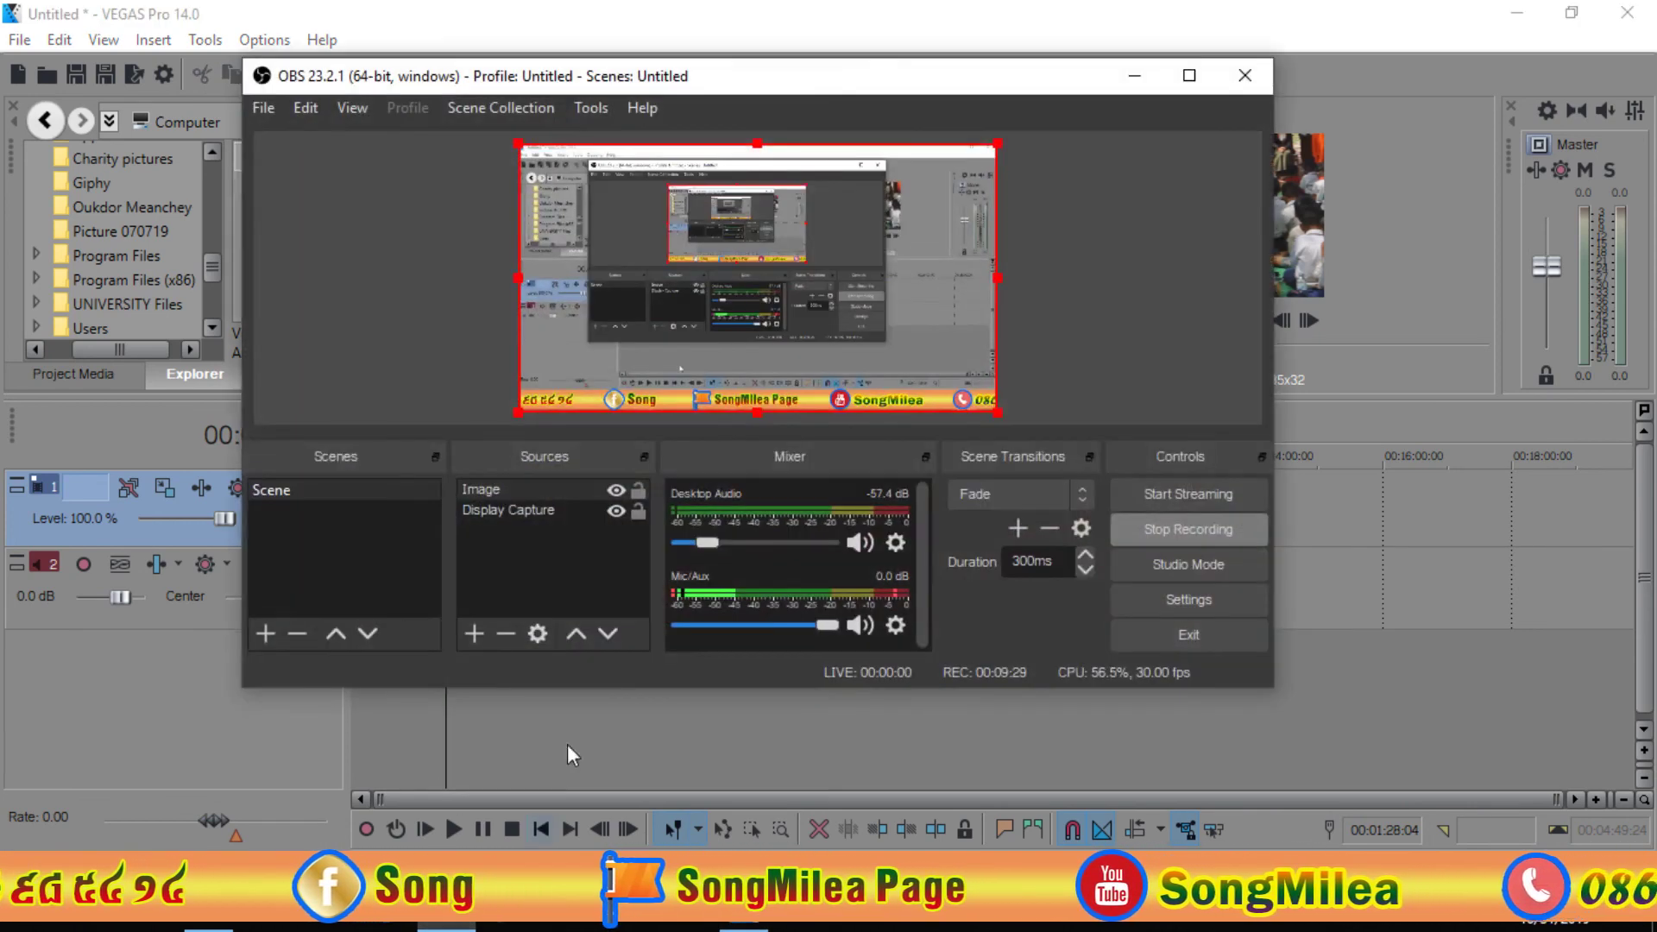